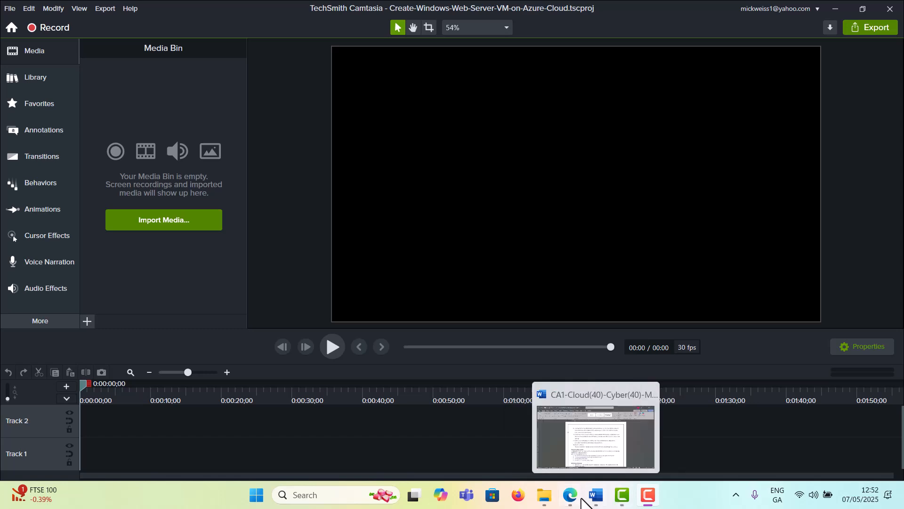
Bring Microsoft Edge to the front and open a new blank tab
click(571, 503)
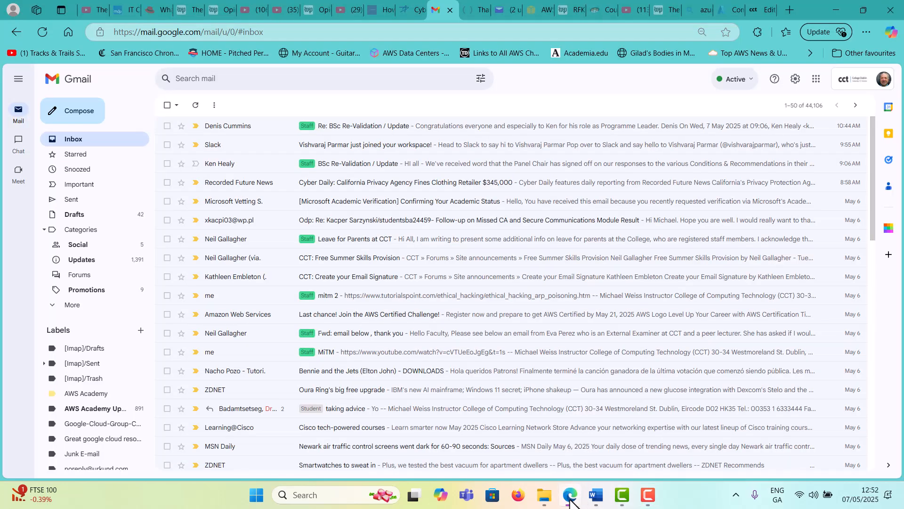
click(791, 4)
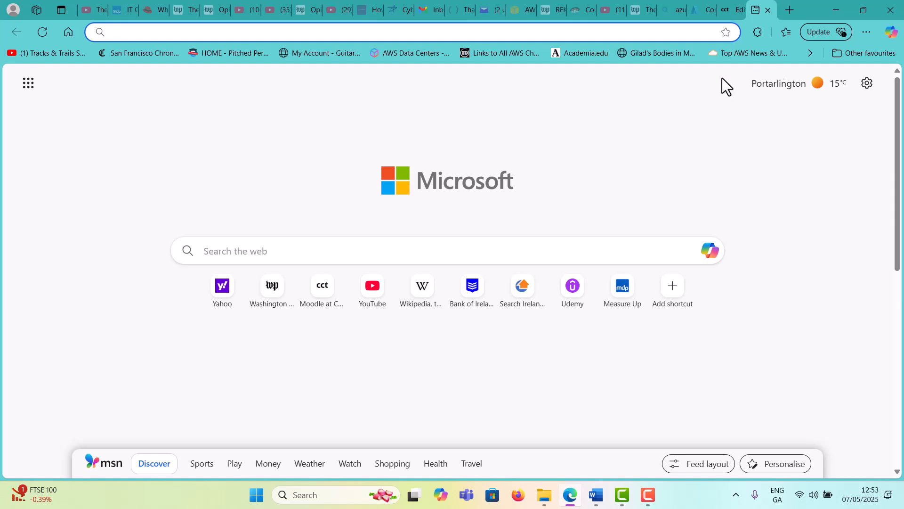
Search Bing for 'azure portal' and open the Microsoft Azure portal result
text(a)
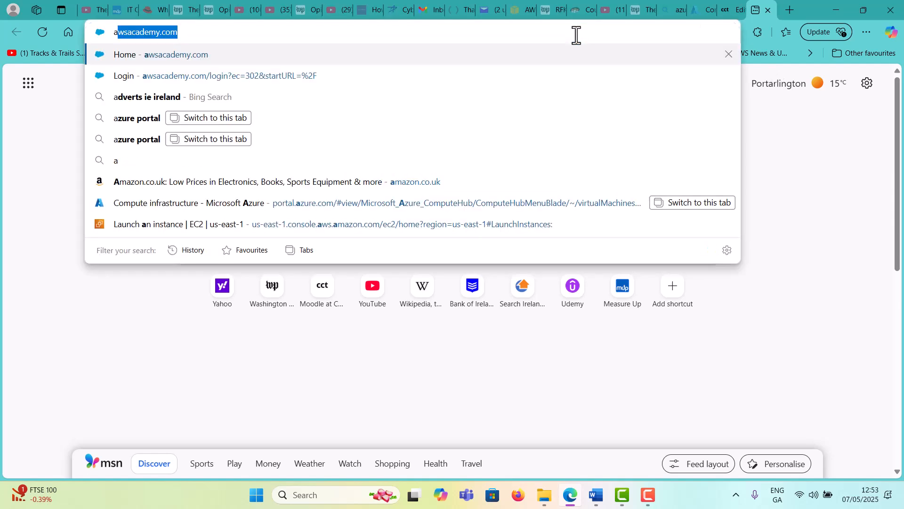
text(z)
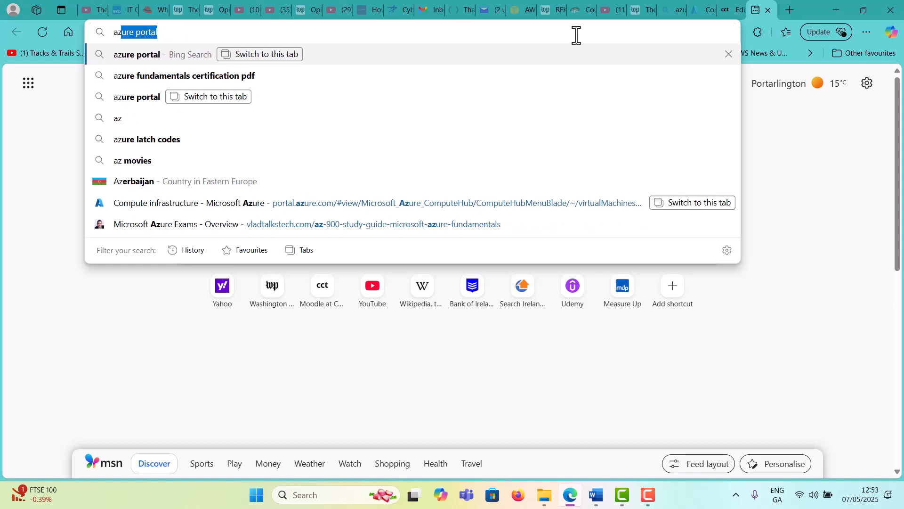
key(Return)
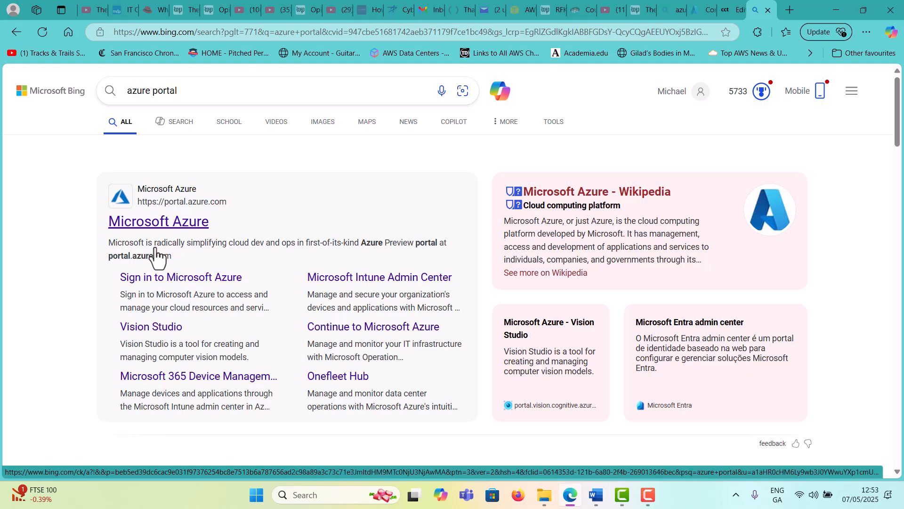
click(189, 234)
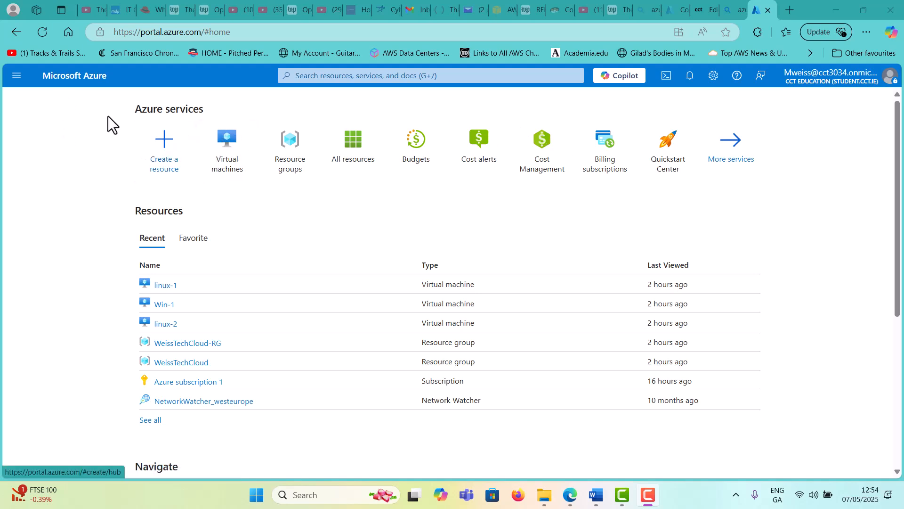
Go to Virtual machines from the portal menu and show the Create options
click(17, 76)
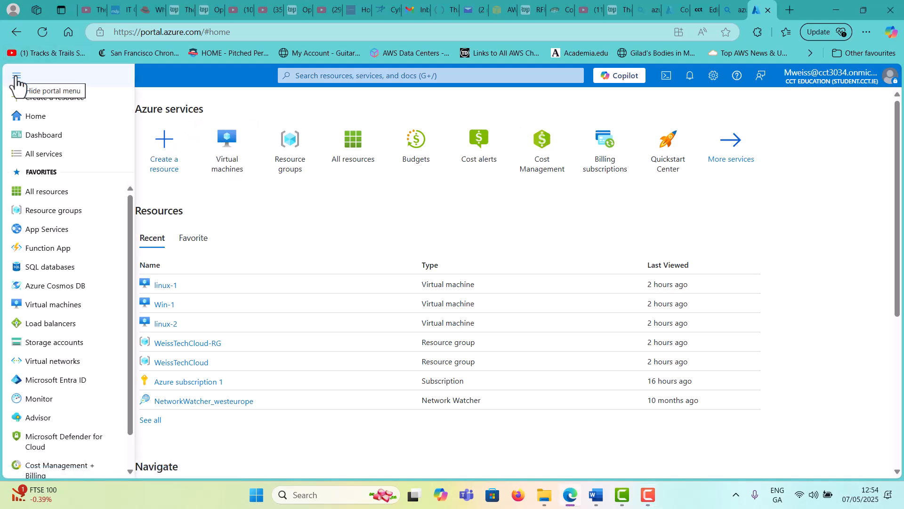
click(53, 304)
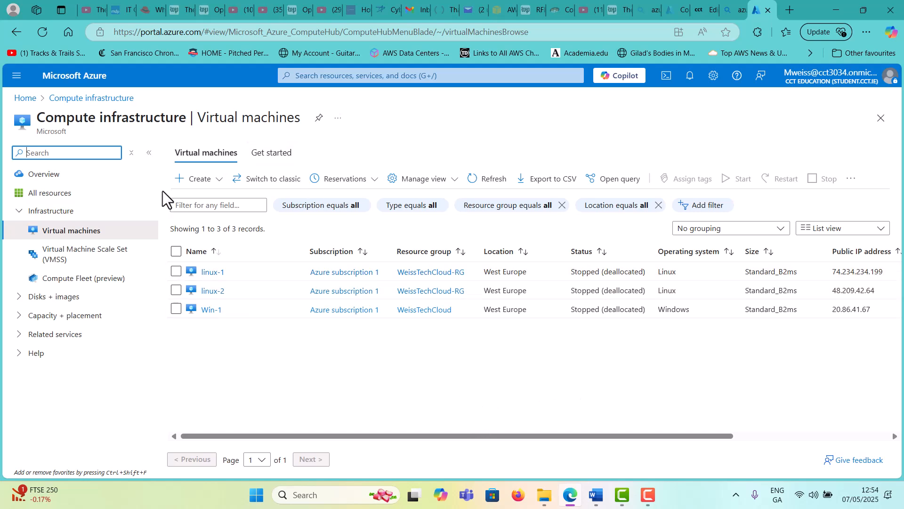
click(191, 180)
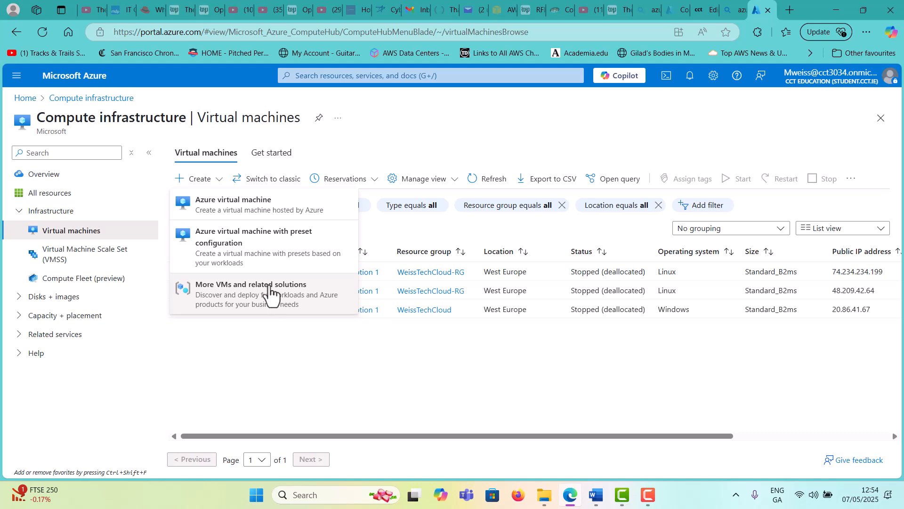
Start an Azure virtual machine and create the new resource group my-demo-cloud-RG
click(266, 203)
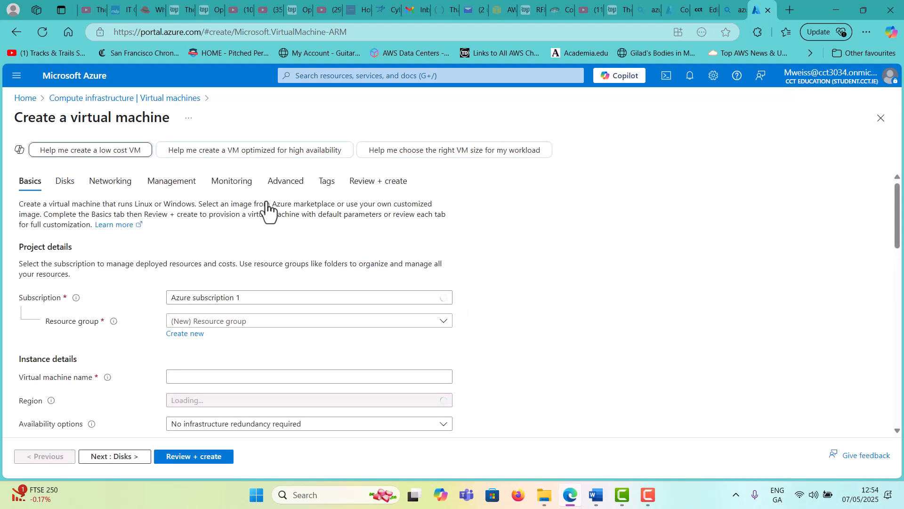
scroll(272, 283, down, 1)
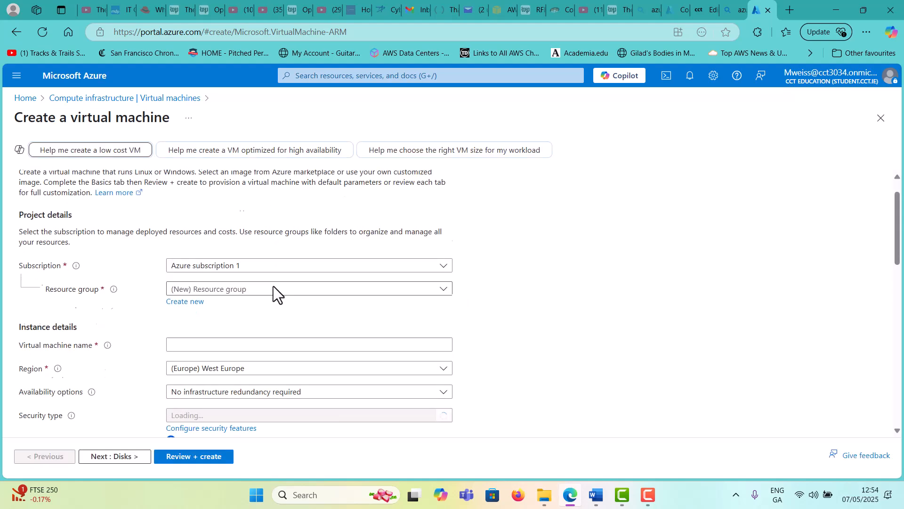
click(248, 263)
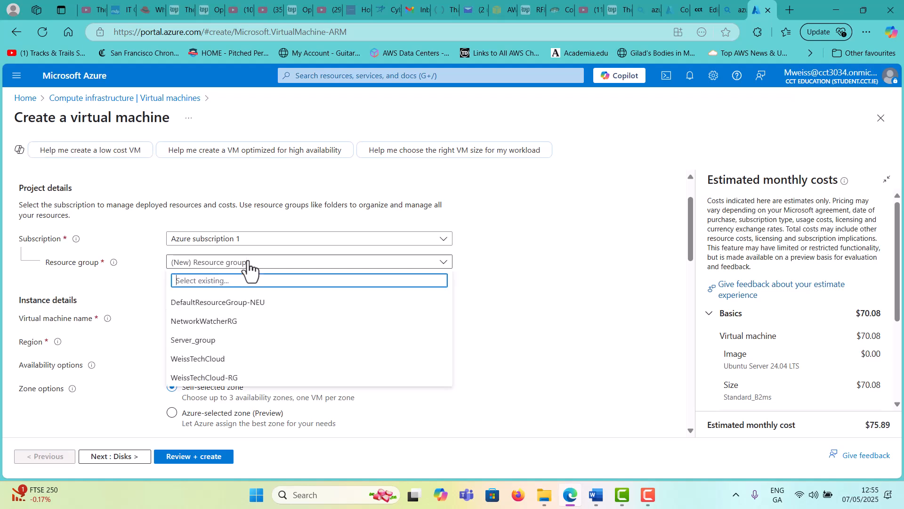
click(130, 255)
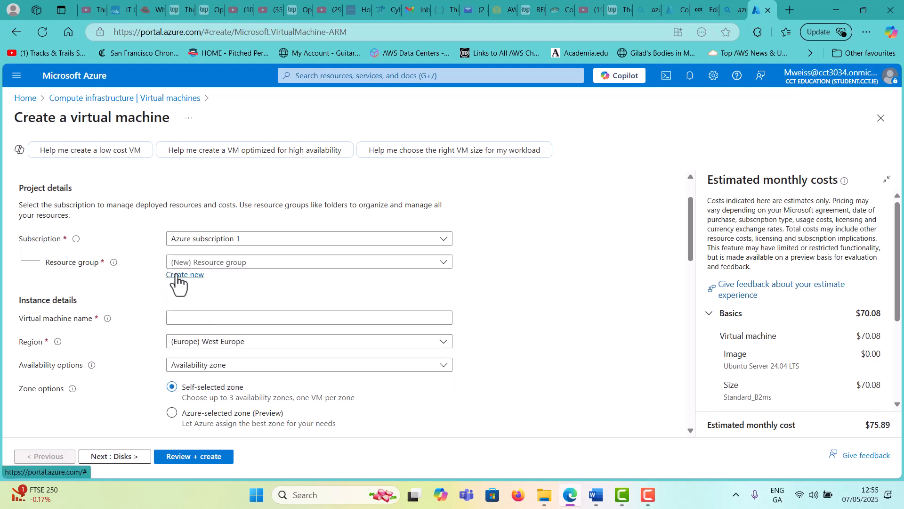
click(176, 275)
click(217, 353)
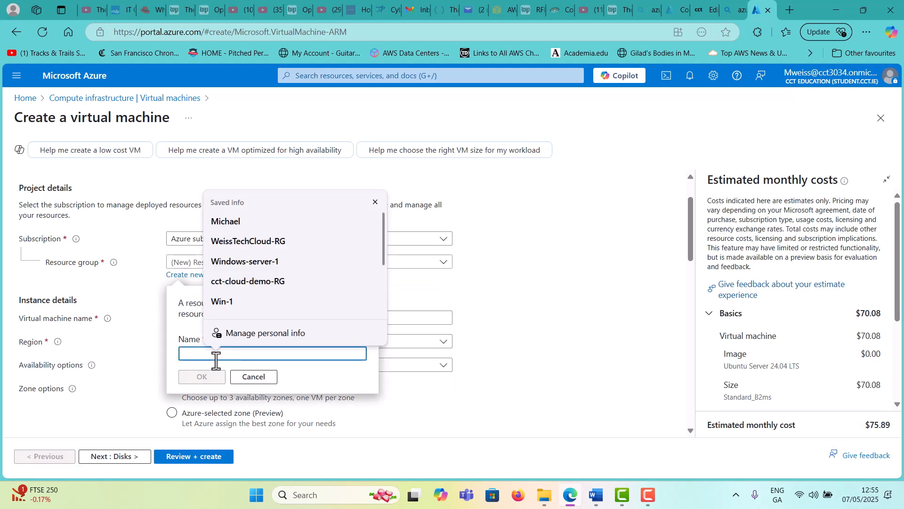
text(my)
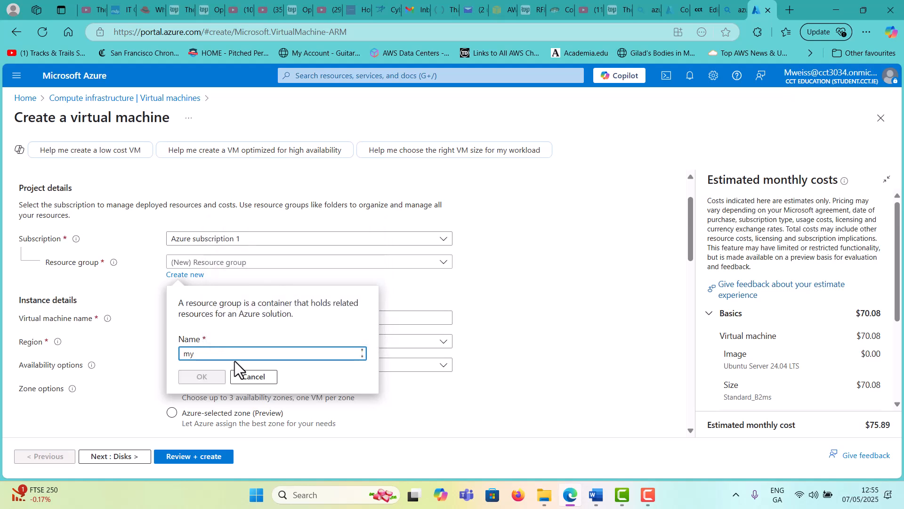
text(-demo-cloud-RG)
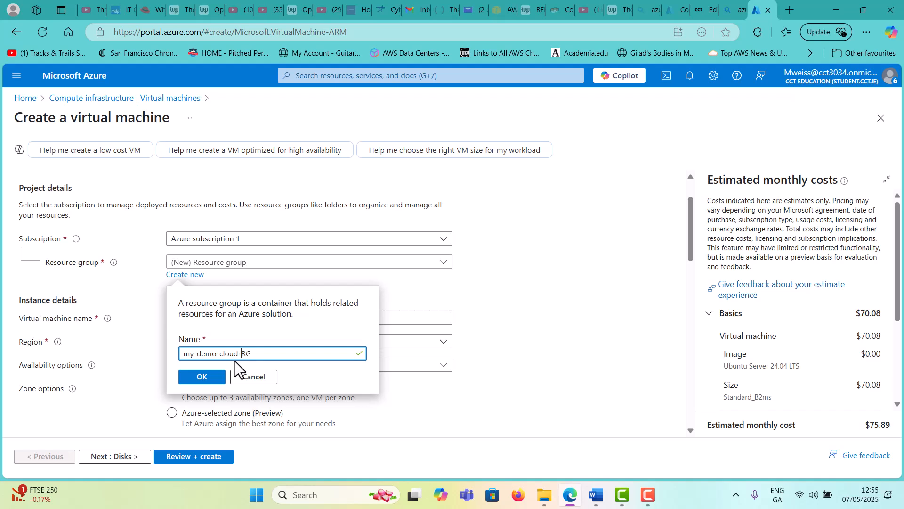
click(194, 376)
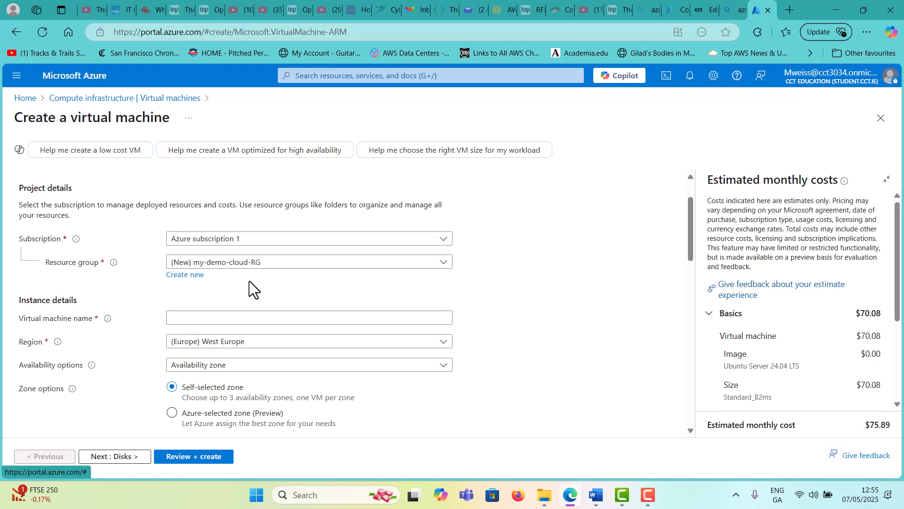
Enter Win-Web-Server as the virtual machine name, correcting typos along the way
click(240, 319)
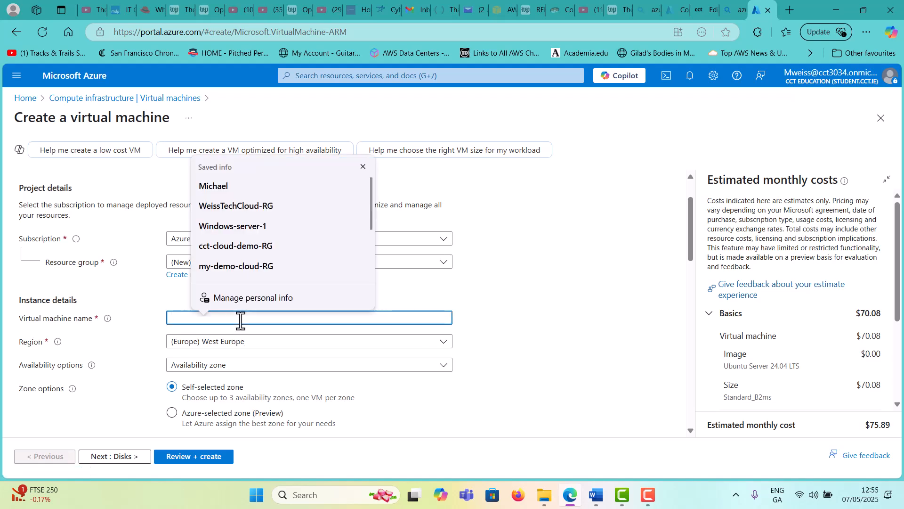
text(Win)
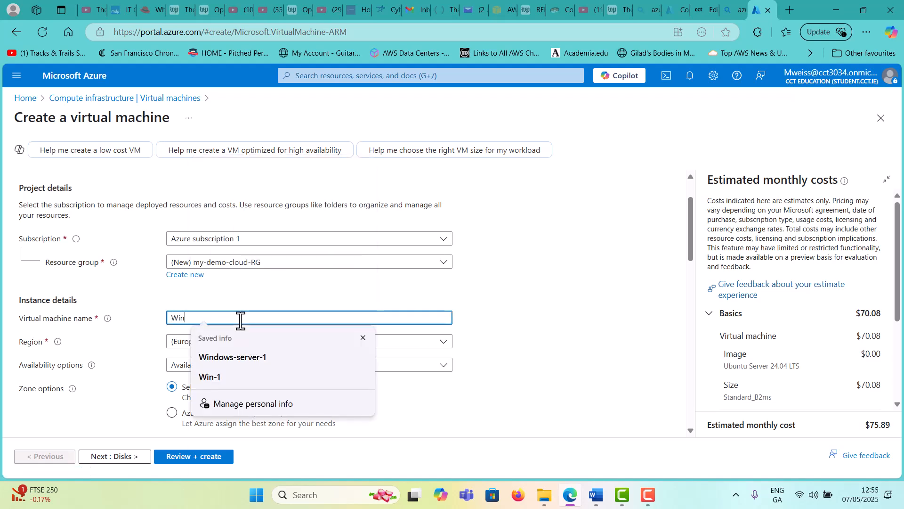
text(-Seerv)
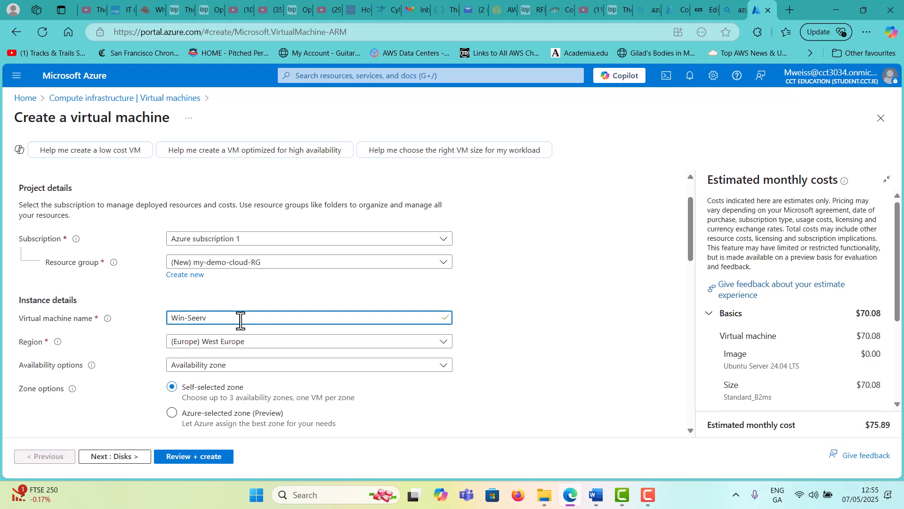
key(BackSpace)
key(BackSpace)
key(BackSpace)
key(BackSpace)
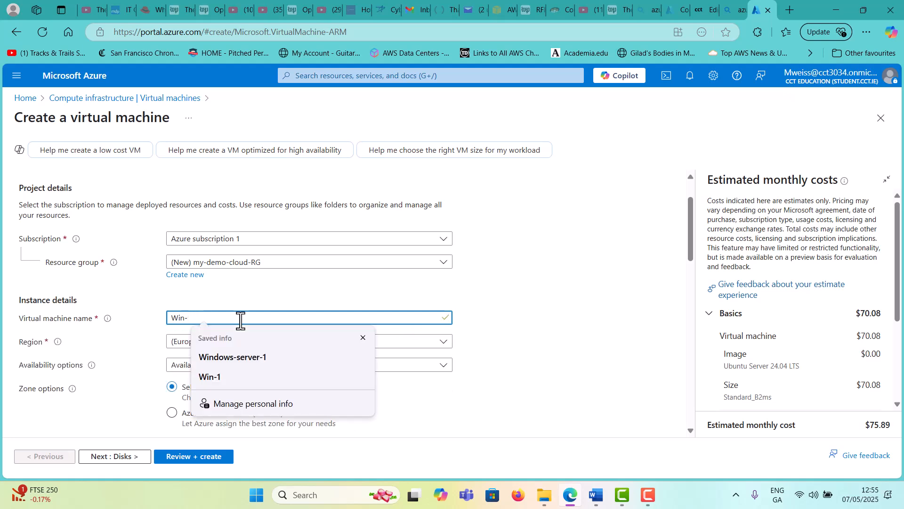
text(Web-serv)
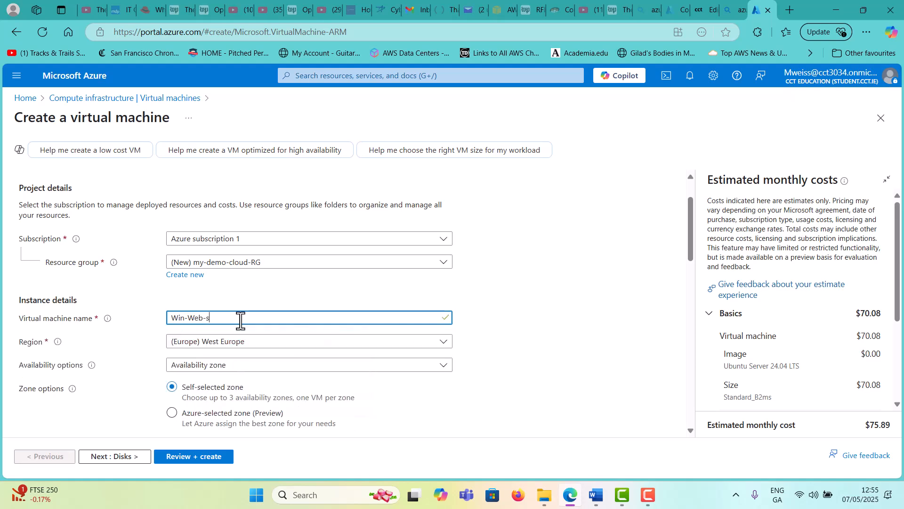
key(BackSpace)
key(BackSpace)
text(Server)
scroll(241, 320, down, 1)
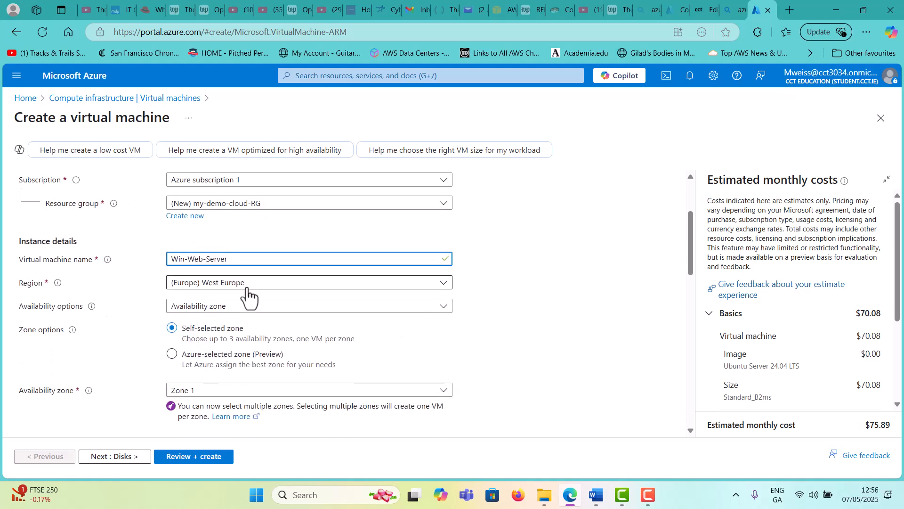
scroll(248, 296, down, 1)
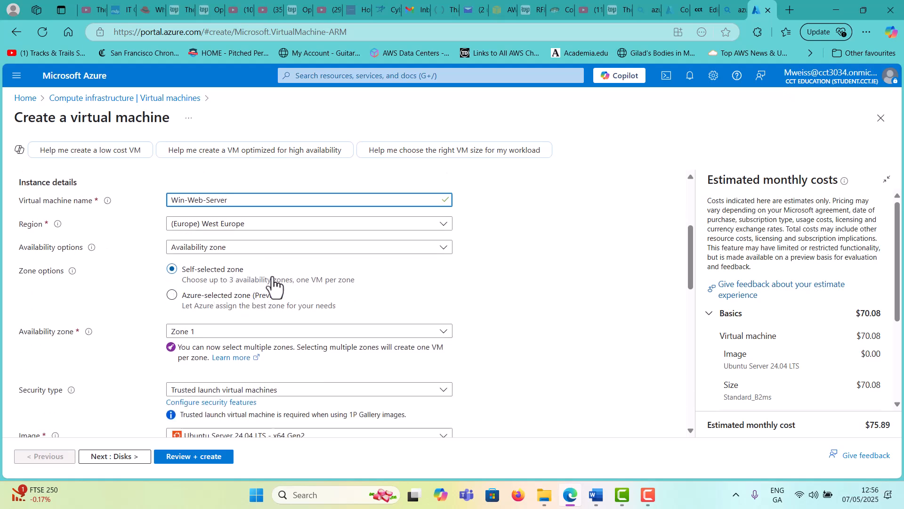
Keep Availability zone as the availability option with Zone 1 selected
click(288, 250)
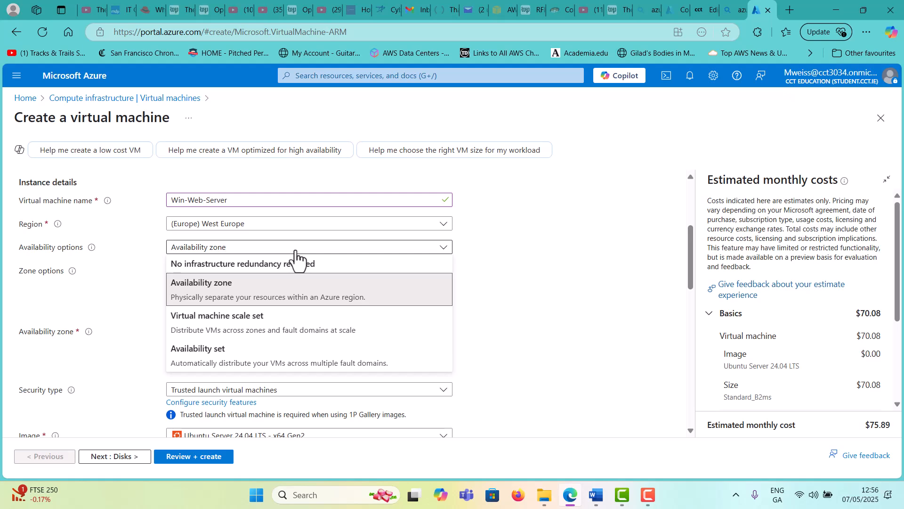
click(241, 286)
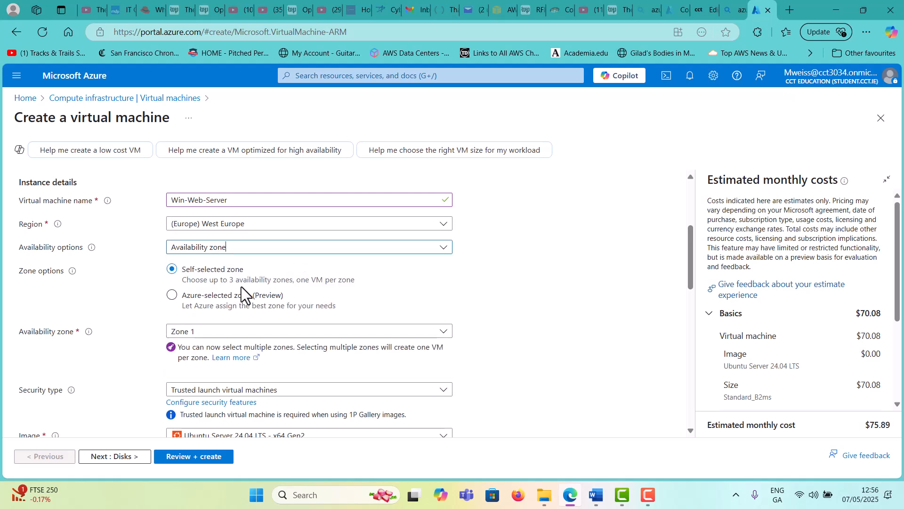
click(244, 332)
click(244, 331)
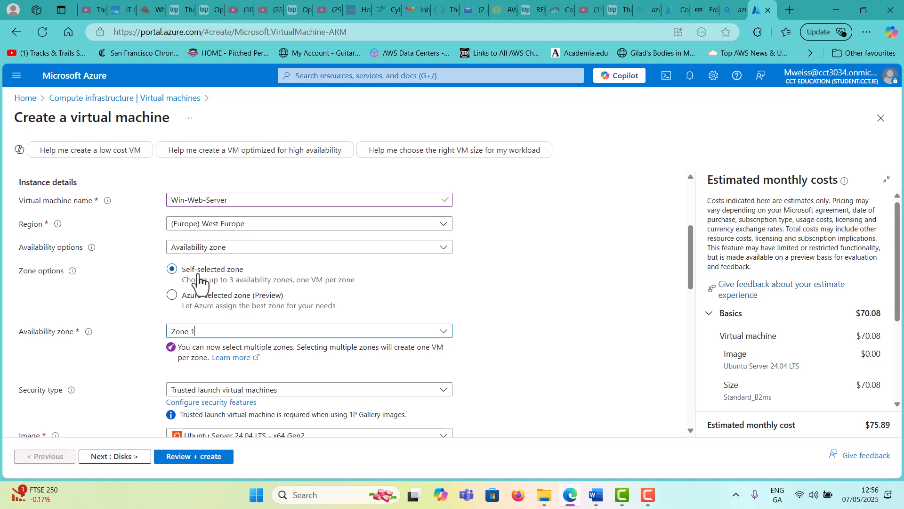
click(242, 332)
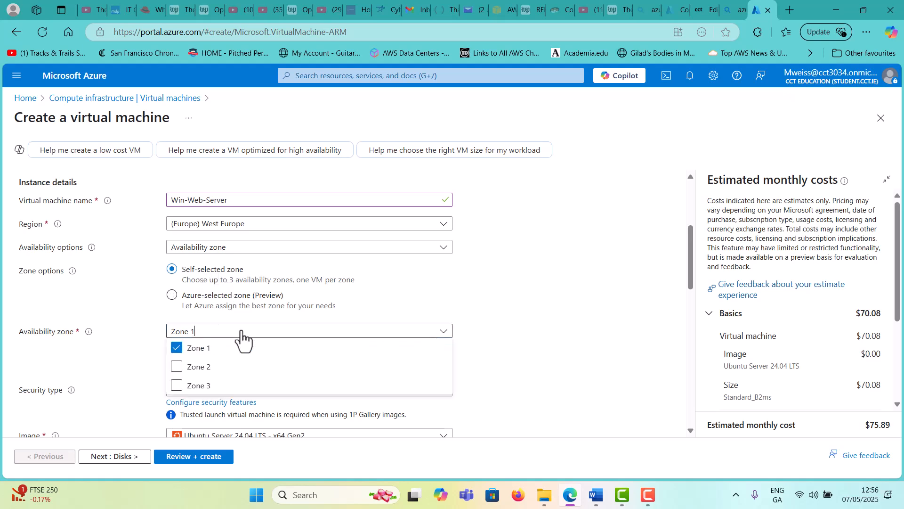
click(390, 301)
scroll(544, 263, down, 3)
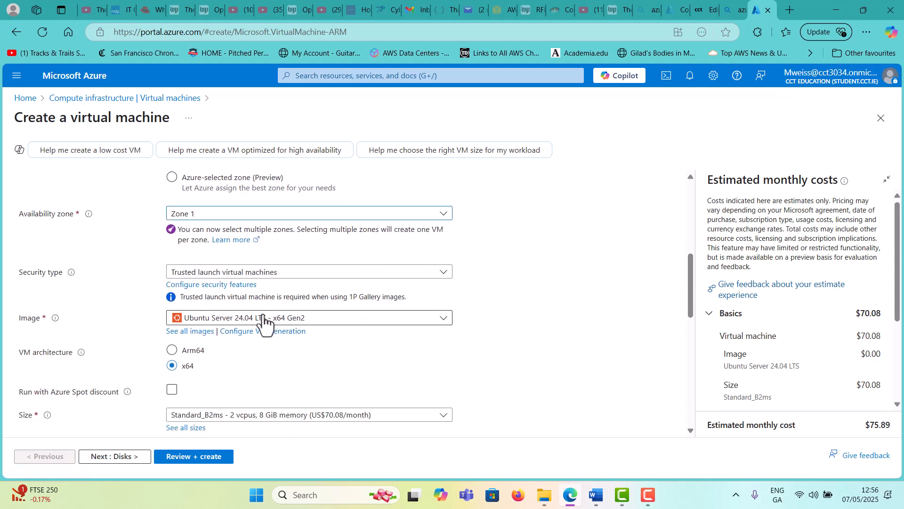
Choose Windows Server 2022 Datacenter: Azure Edition - x64 Gen2 as the VM image
click(262, 319)
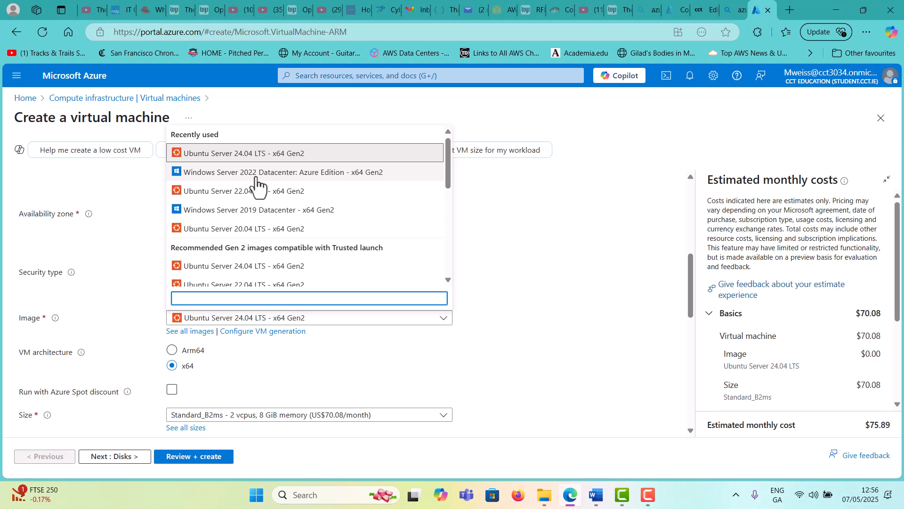
click(293, 174)
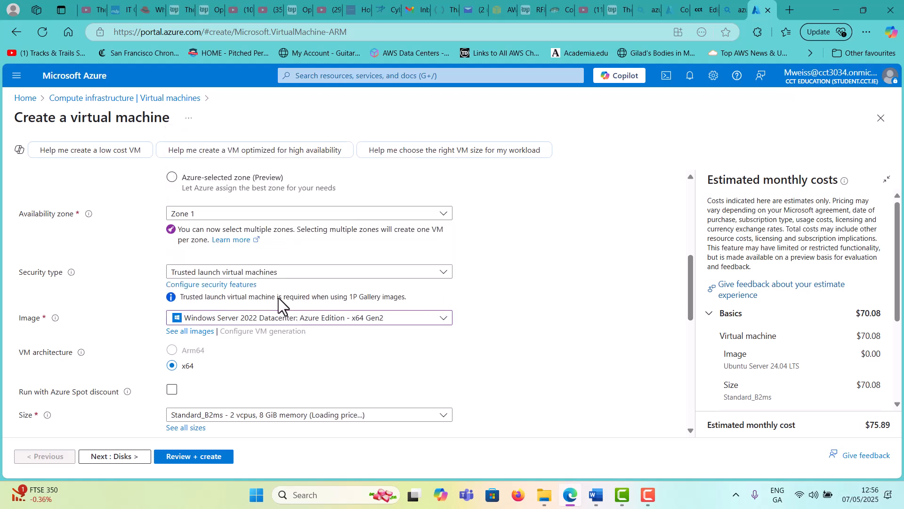
click(275, 322)
click(276, 323)
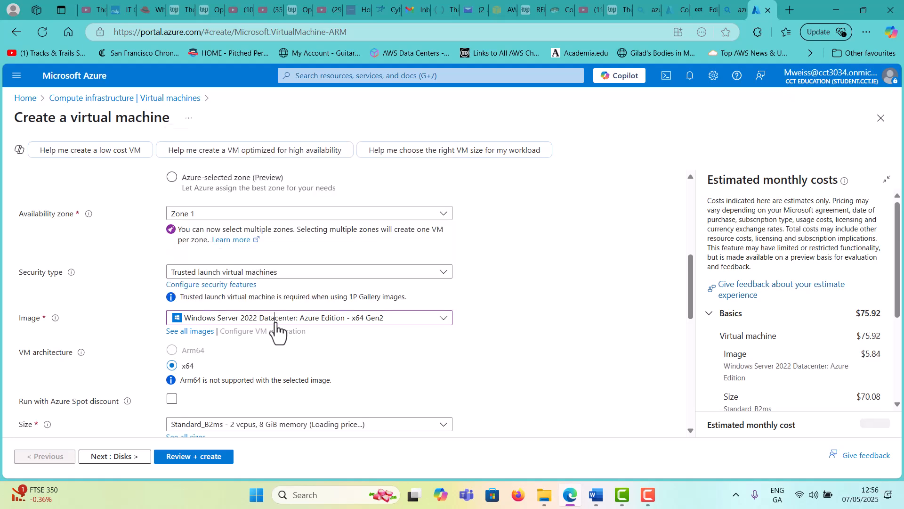
scroll(340, 346, down, 1)
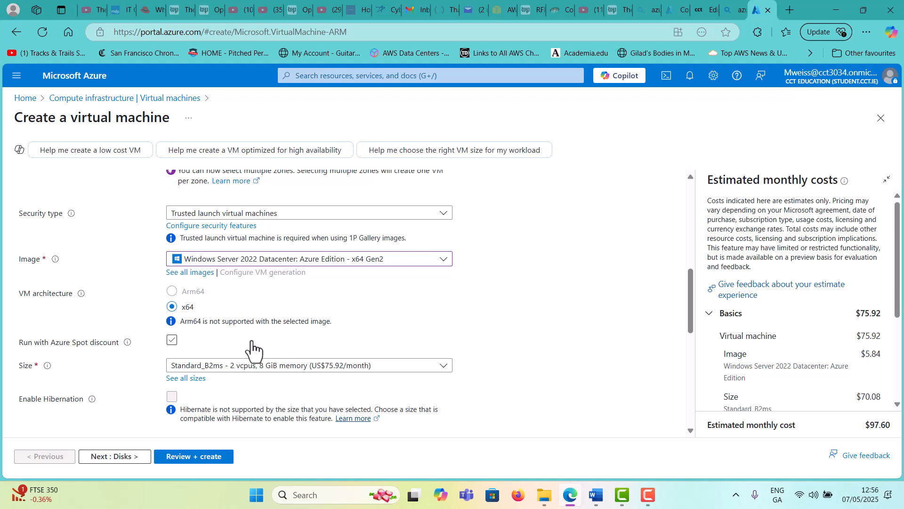
scroll(253, 349, down, 1)
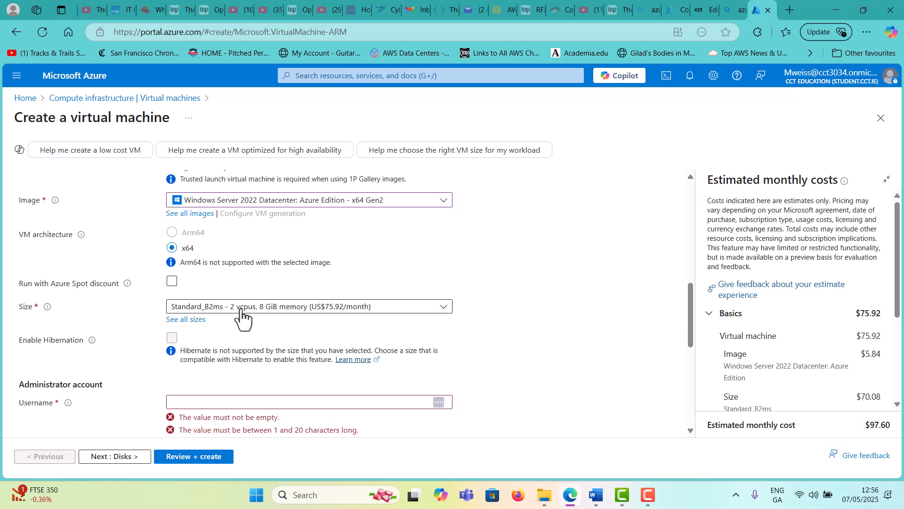
Confirm Zone 1 is kept and enter the administrator username
scroll(305, 319, up, 2)
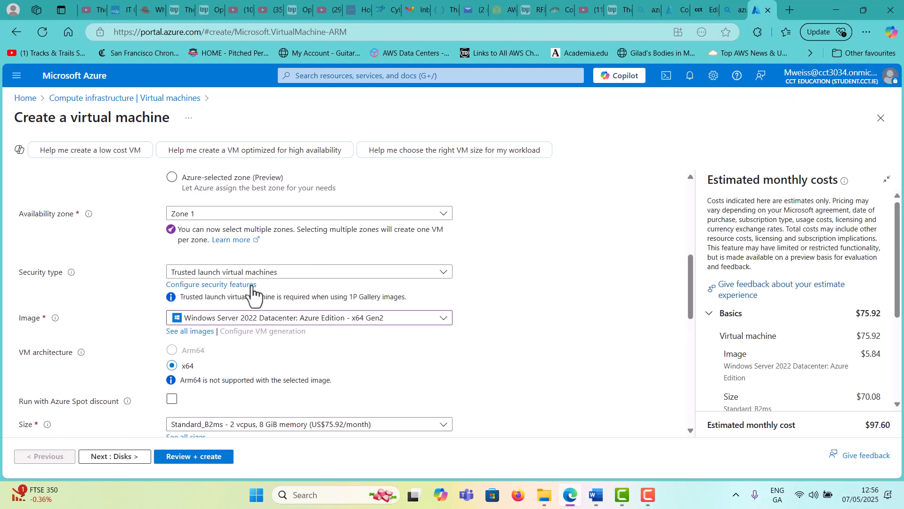
click(242, 213)
click(243, 213)
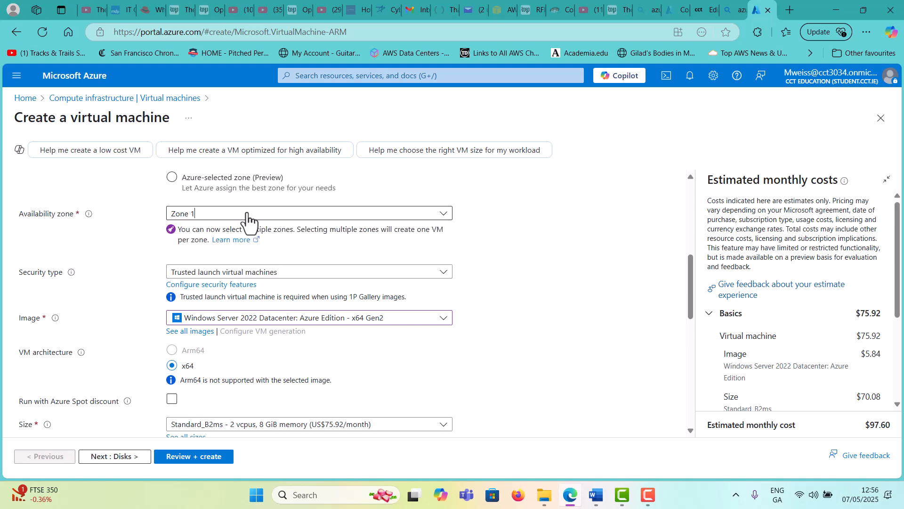
scroll(224, 330, down, 3)
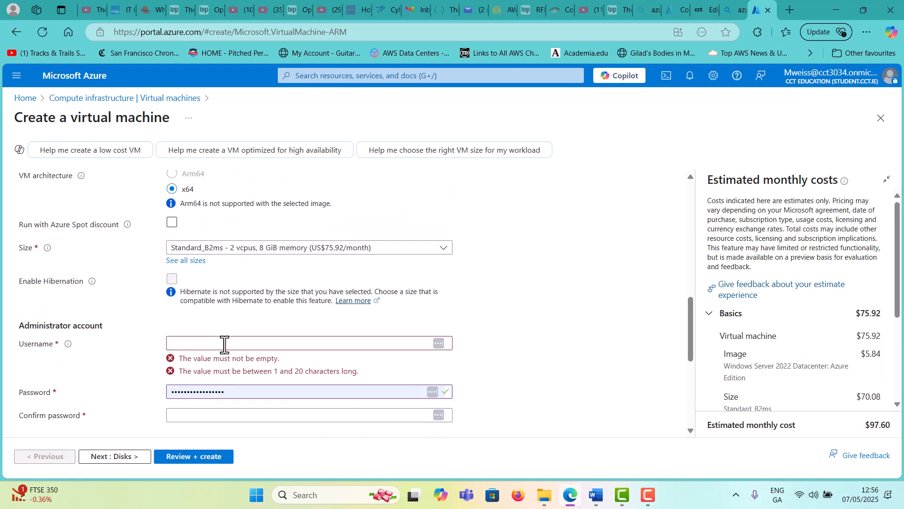
click(221, 344)
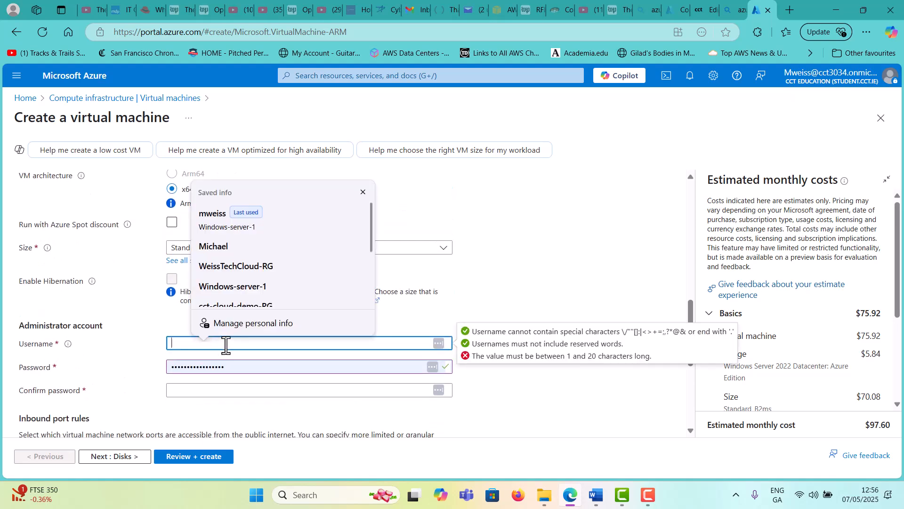
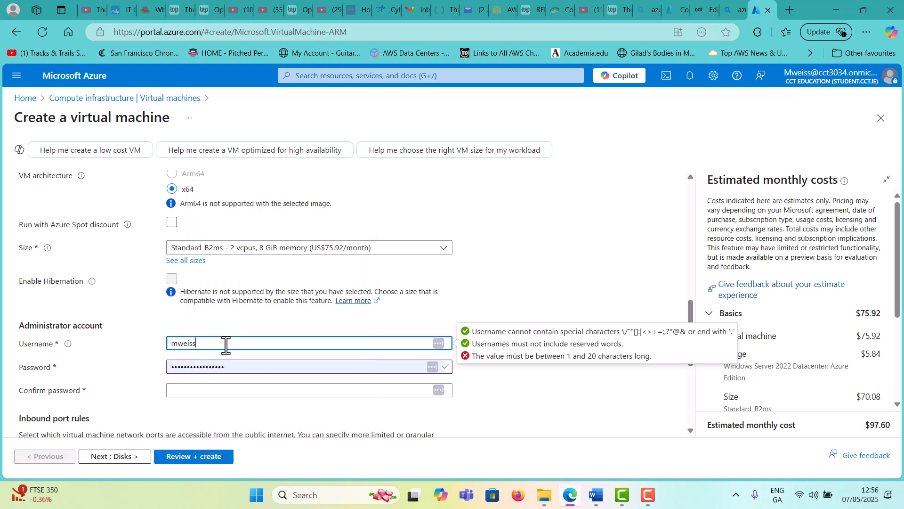
Replace the autofilled administrator password and enter a matching confirmation password
click(259, 365)
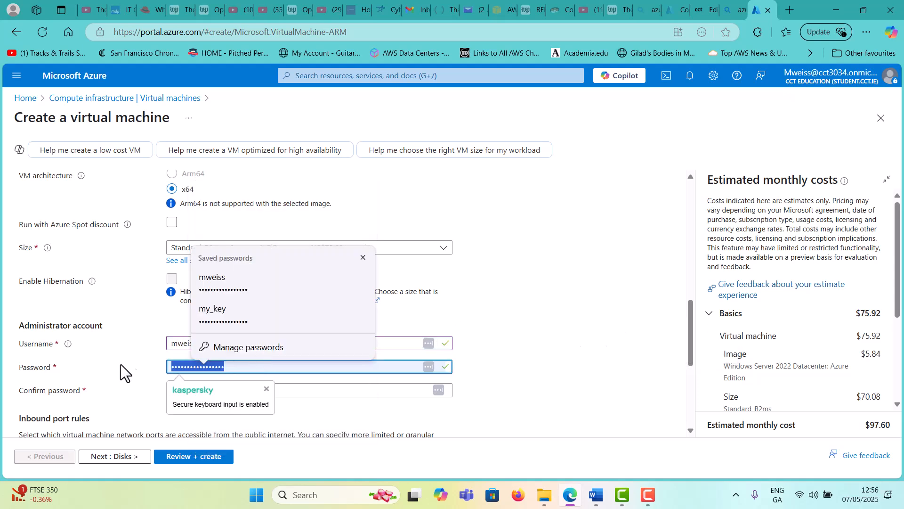
key(BackSpace)
text(Pas)
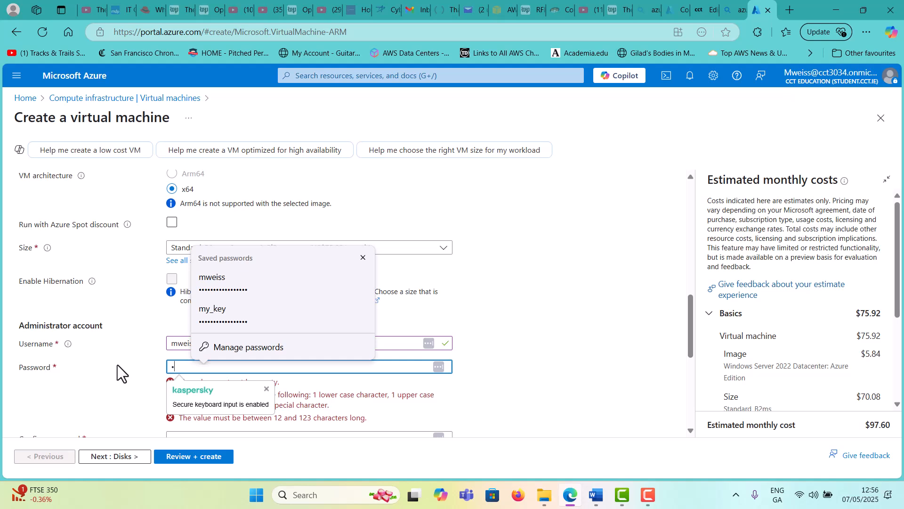
text(sword1)
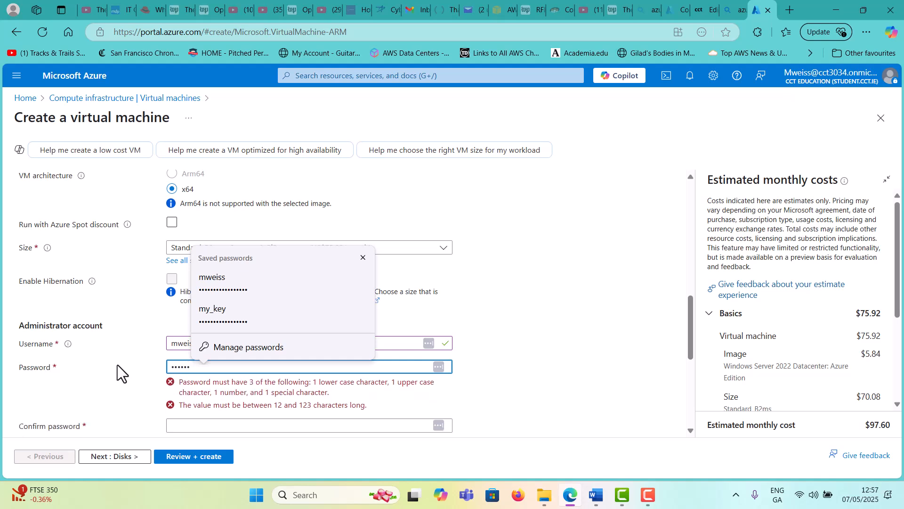
text(234!abcd)
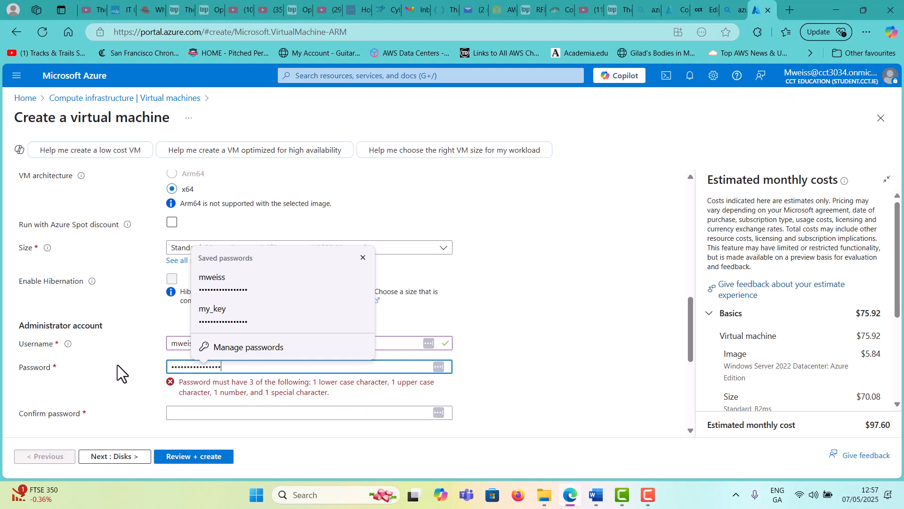
key(Tab)
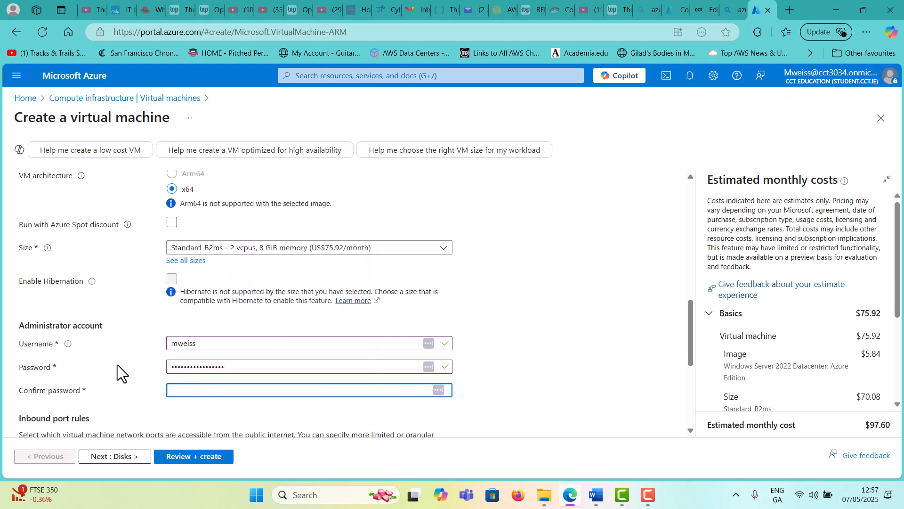
text(Password)
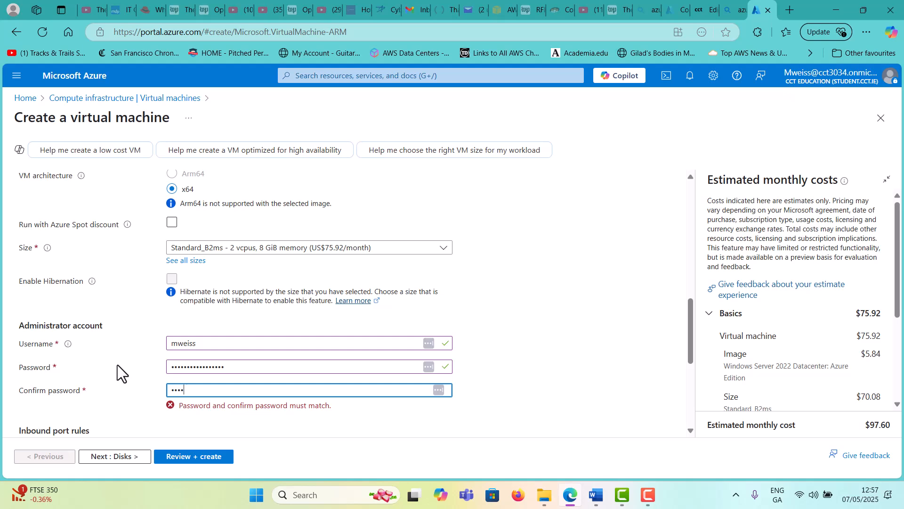
text(1234abcd)
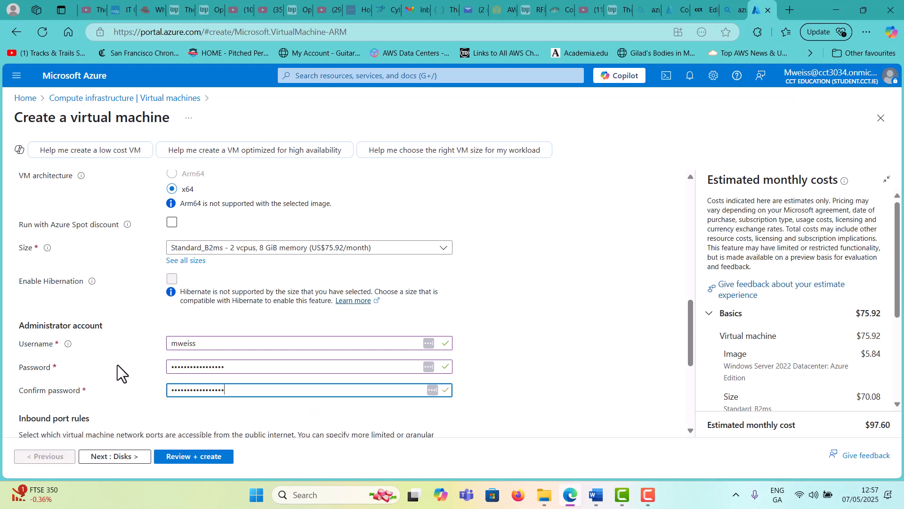
scroll(117, 365, down, 4)
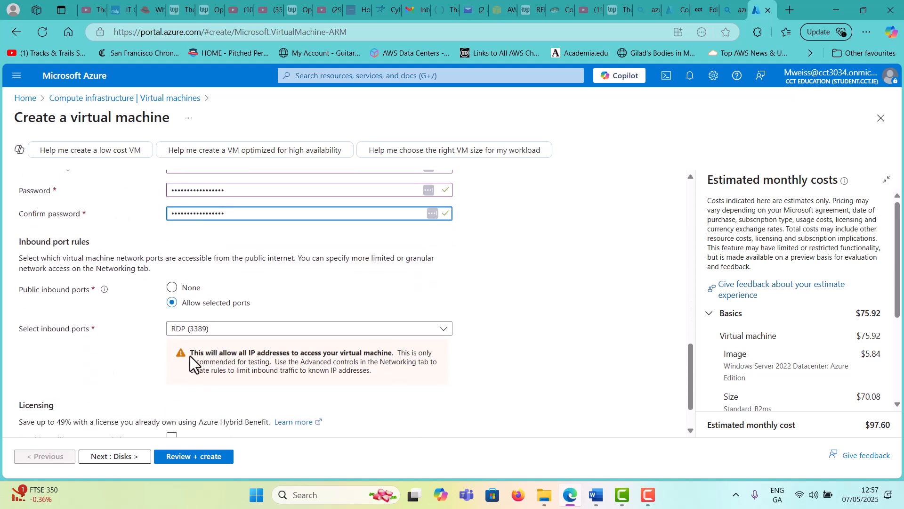
Keep RDP (3389) as the only allowed inbound port and continue to Disks
click(215, 329)
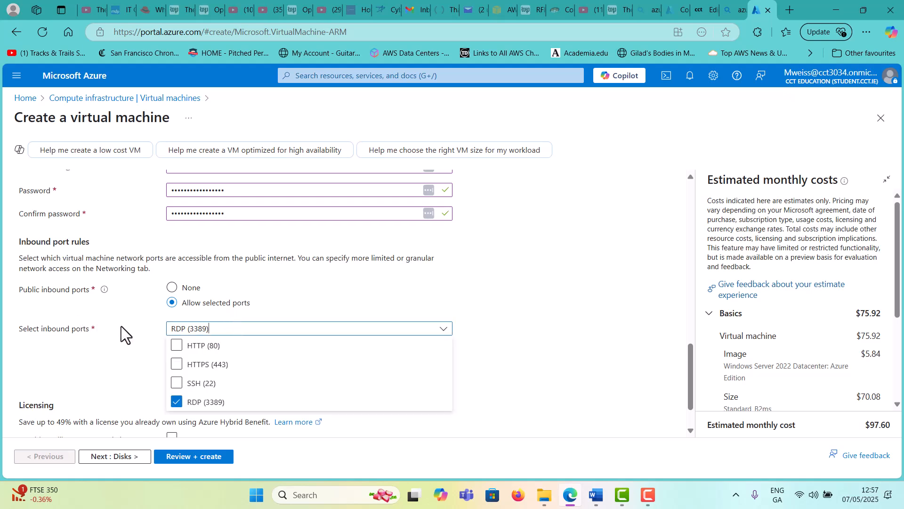
click(145, 318)
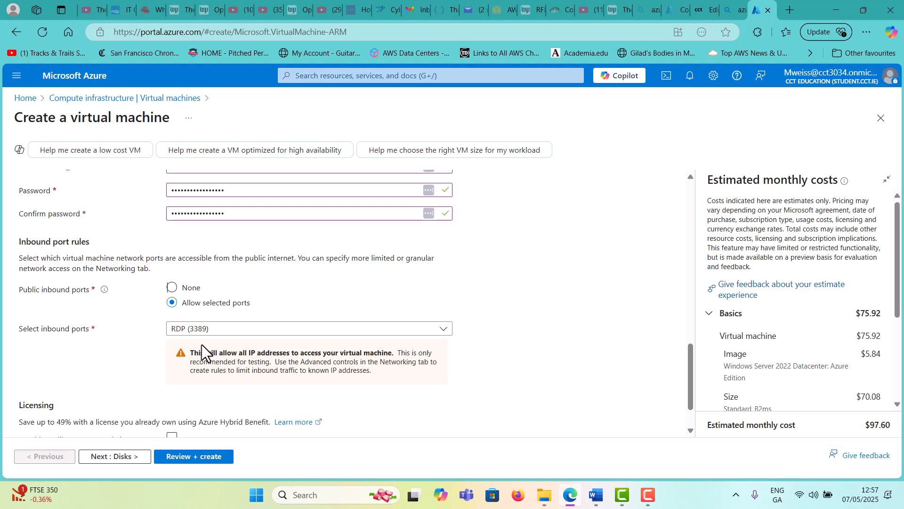
scroll(201, 345, down, 1)
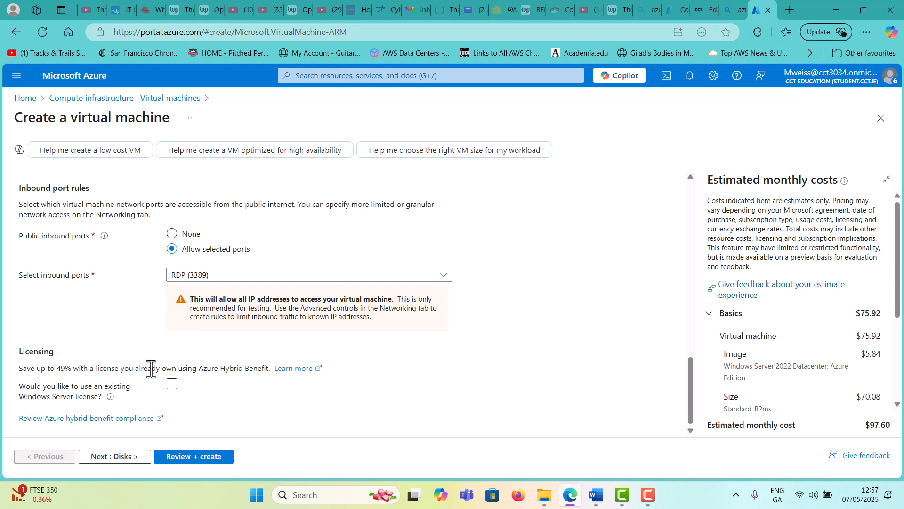
click(130, 457)
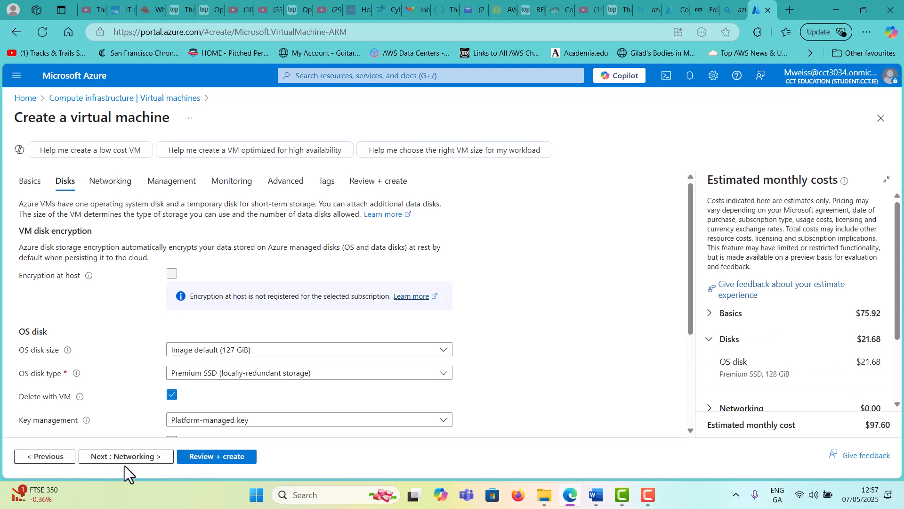
Briefly revisit the Basics tab, then return to the Disks tab
click(25, 460)
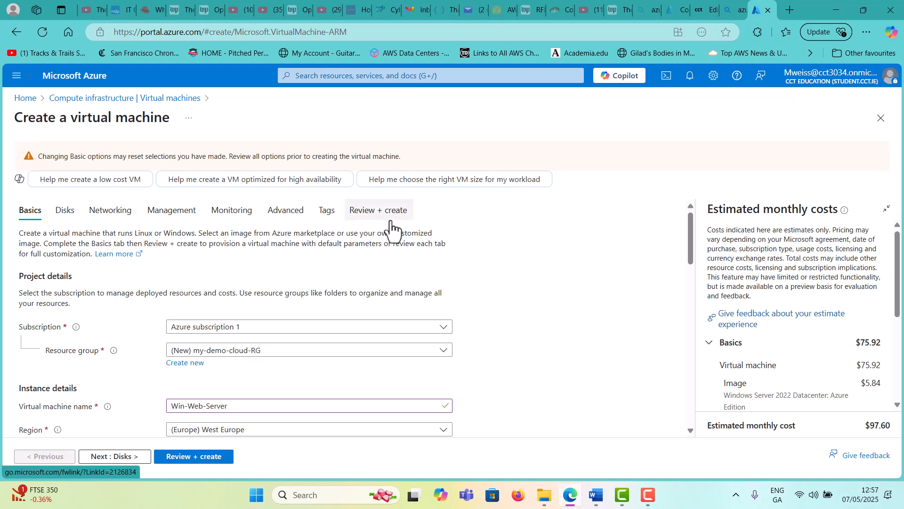
click(118, 455)
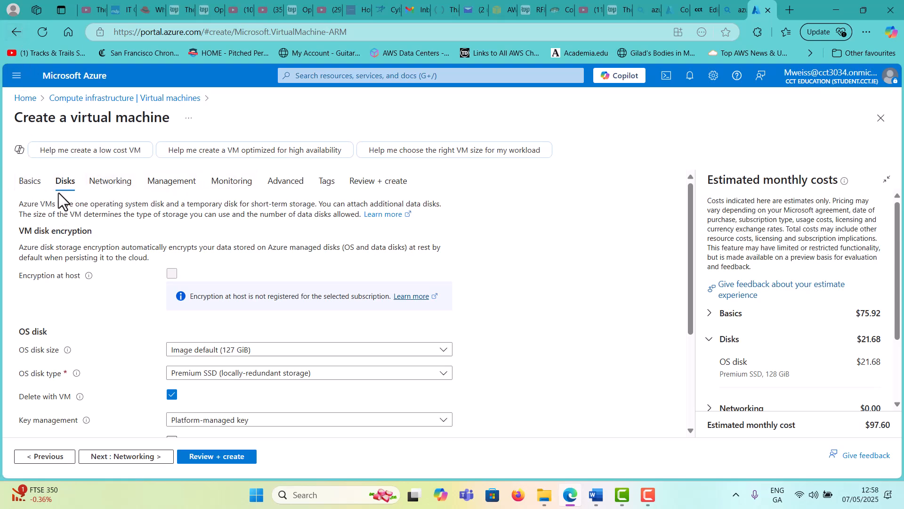
scroll(213, 323, down, 2)
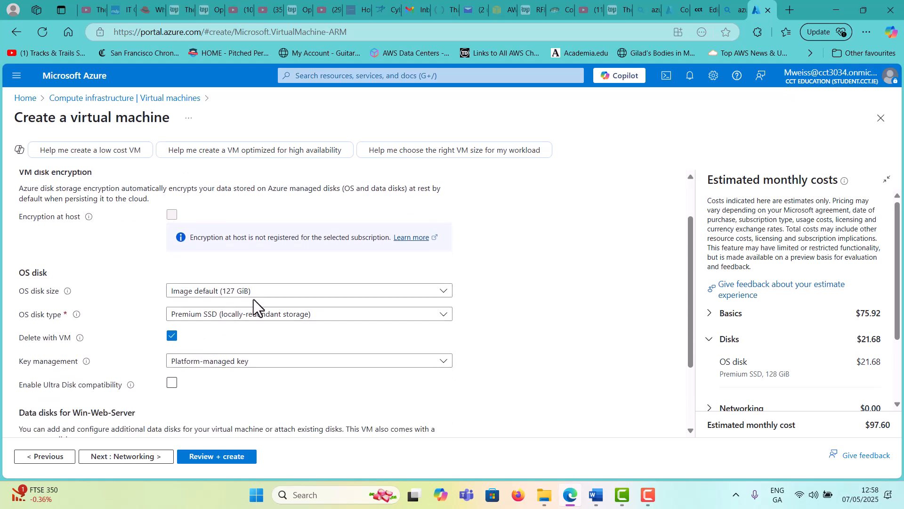
scroll(254, 299, down, 2)
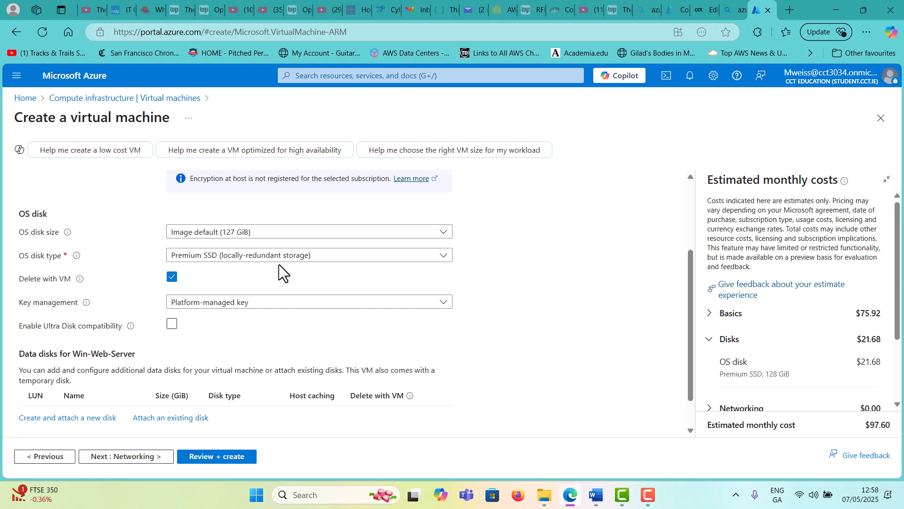
Keep the Premium SSD OS disk at the default 127 GiB and proceed to Networking
click(323, 258)
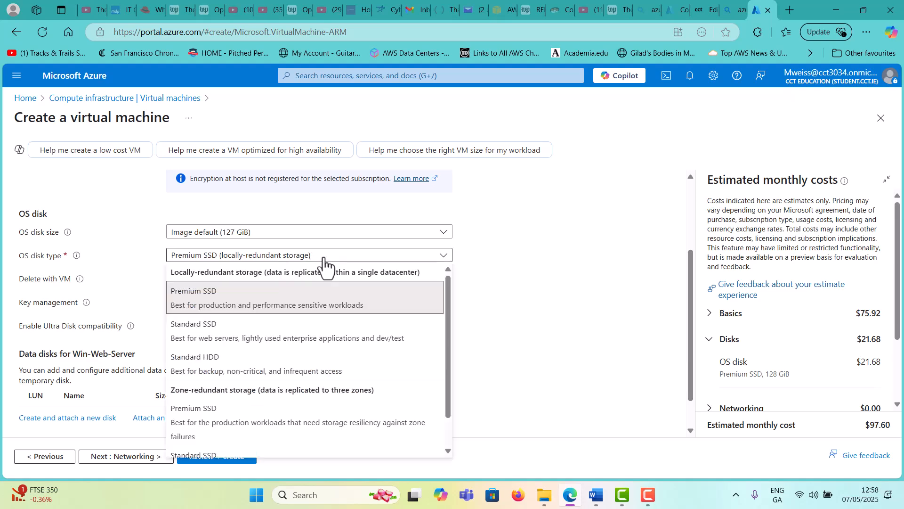
click(323, 258)
click(317, 235)
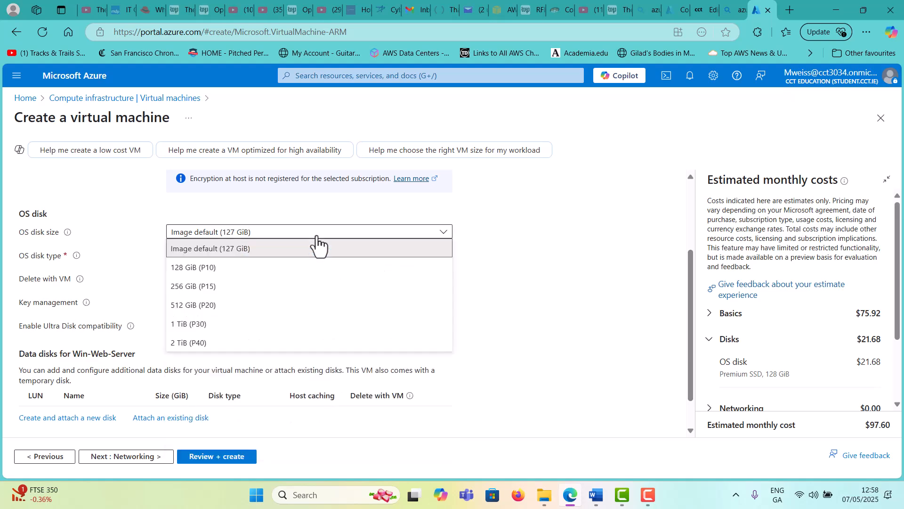
click(317, 235)
scroll(315, 268, down, 1)
click(279, 191)
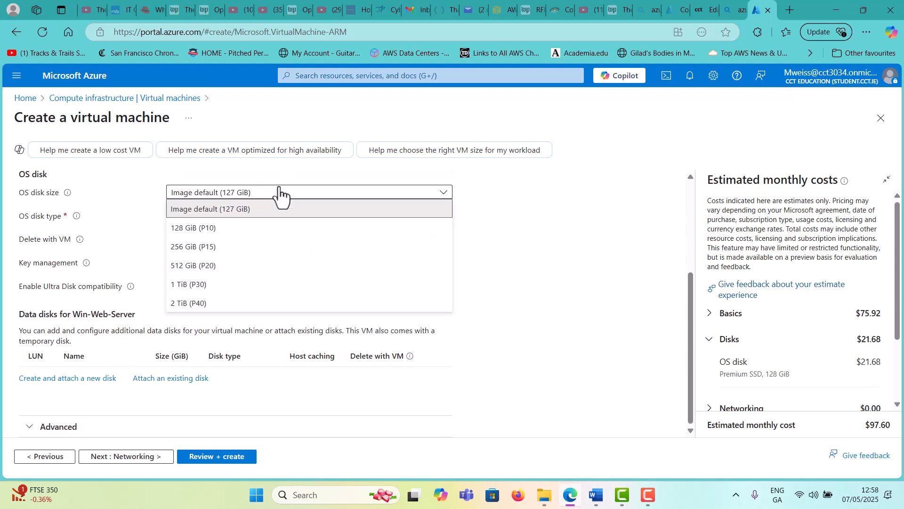
click(279, 191)
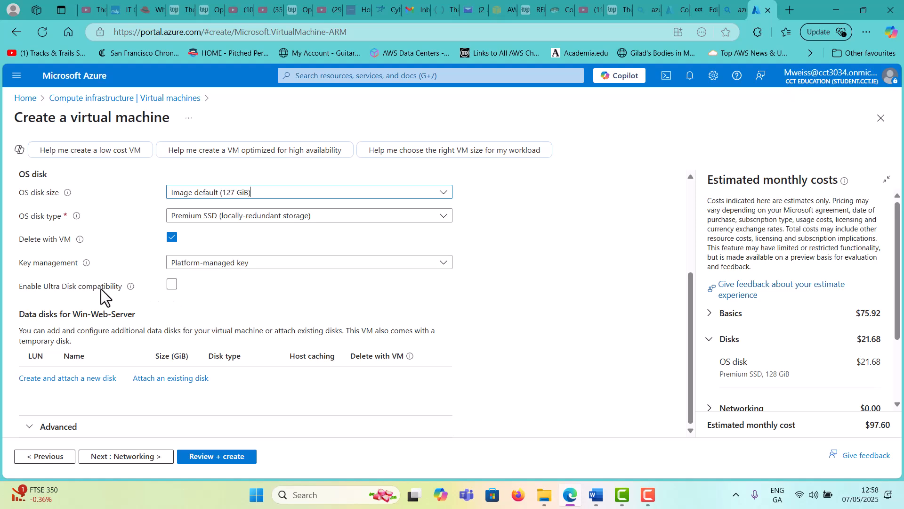
click(145, 457)
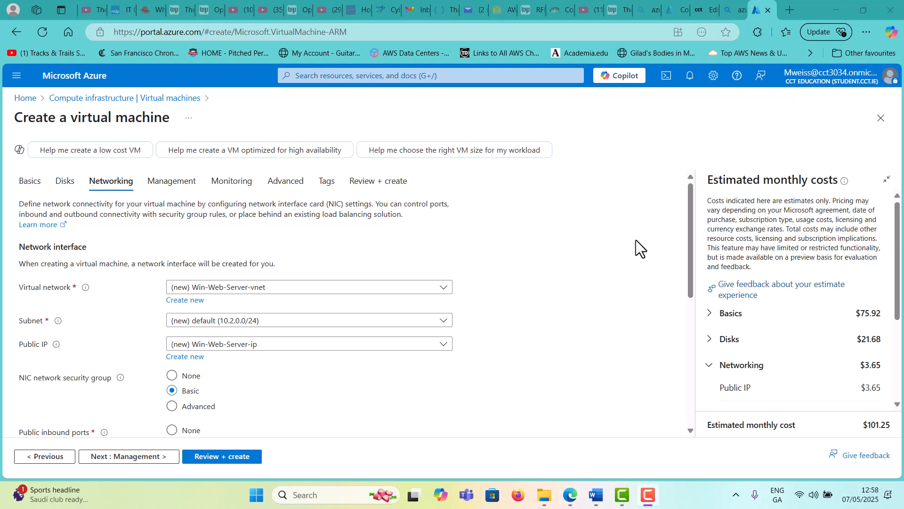
Leave RDP as the inbound port, tick delete public IP and NIC with VM, and go to Management
scroll(528, 299, down, 1)
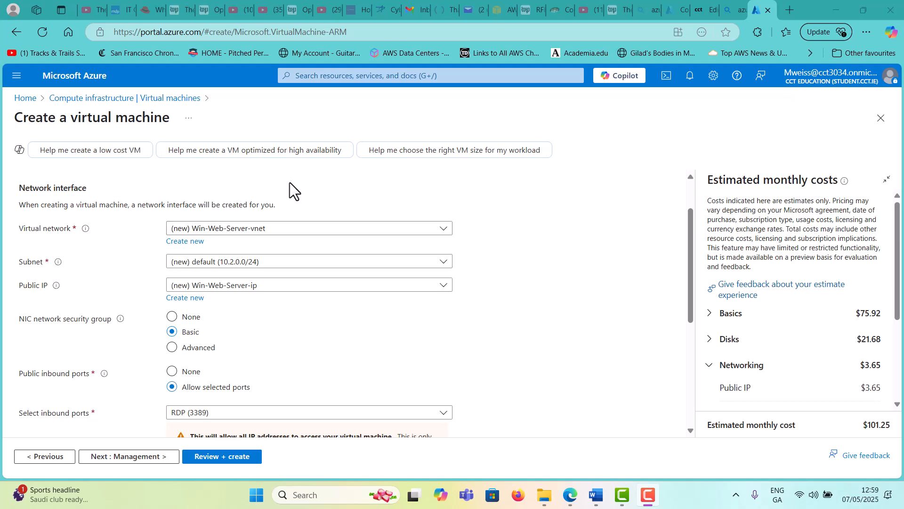
scroll(308, 250, down, 2)
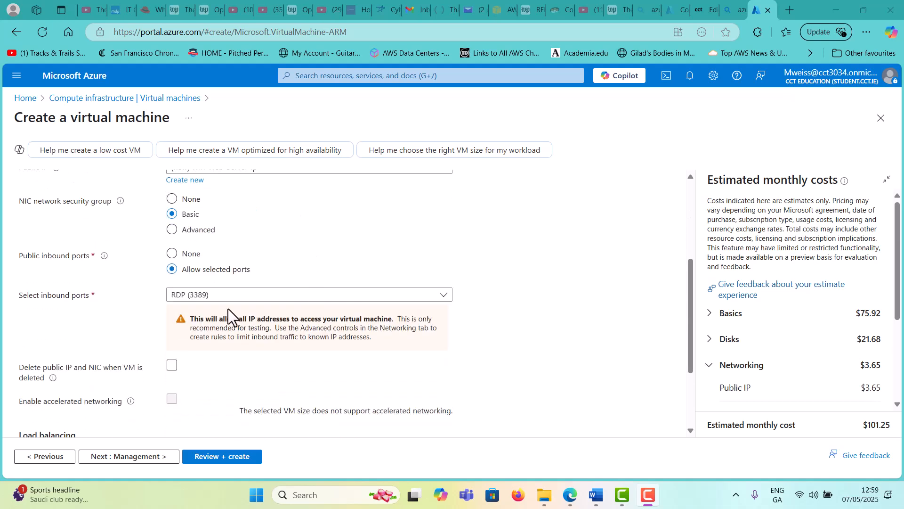
click(228, 299)
click(228, 300)
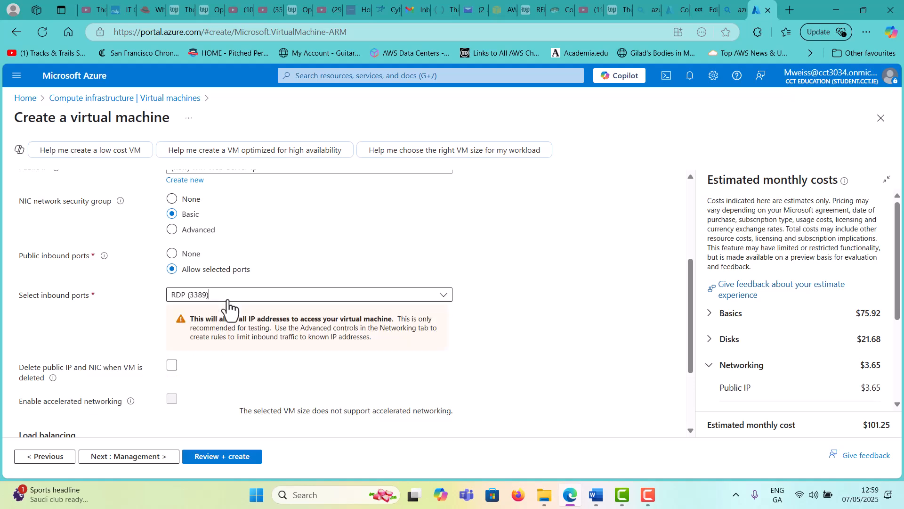
scroll(143, 311, down, 1)
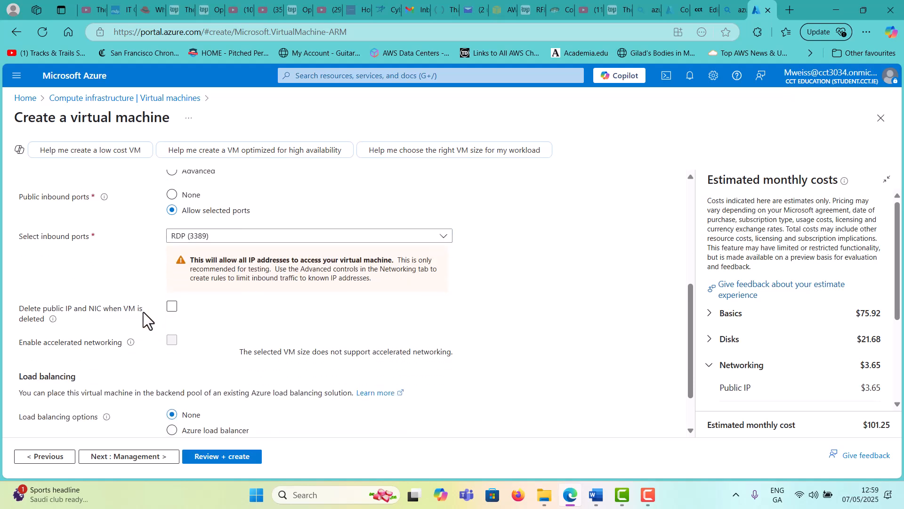
click(171, 307)
scroll(220, 312, down, 2)
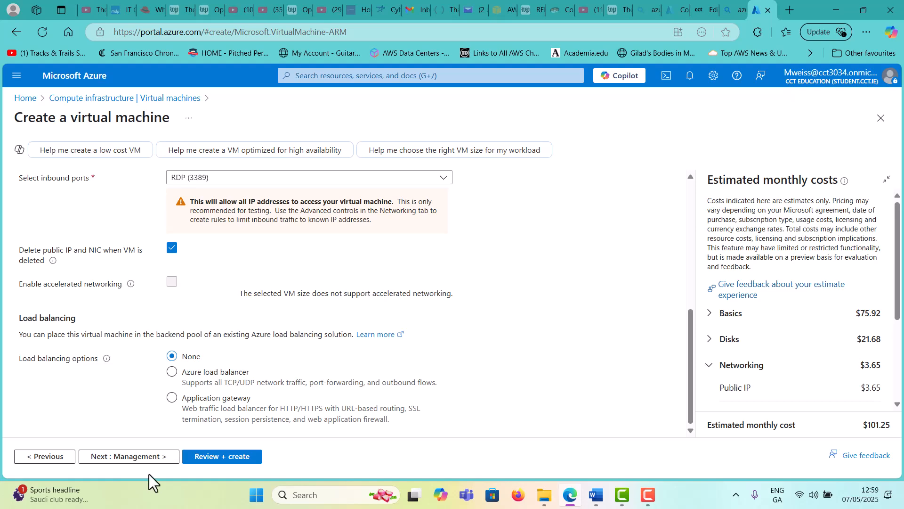
click(150, 459)
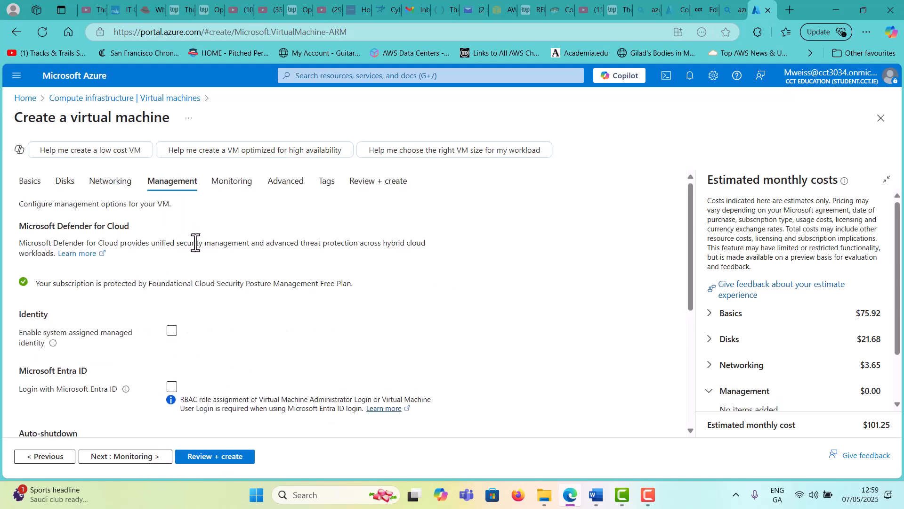
Try the system assigned managed identity and Entra ID login options, leaving both off
scroll(222, 258, down, 1)
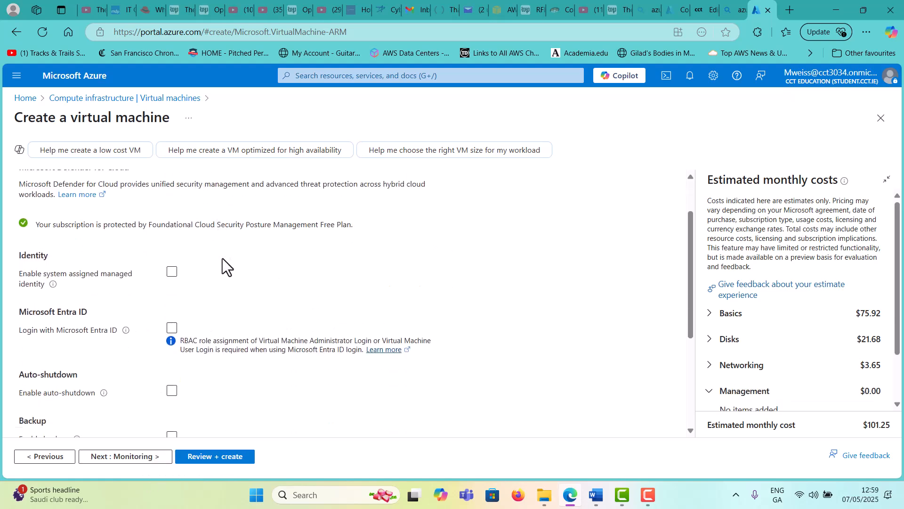
click(171, 283)
click(171, 283)
click(173, 331)
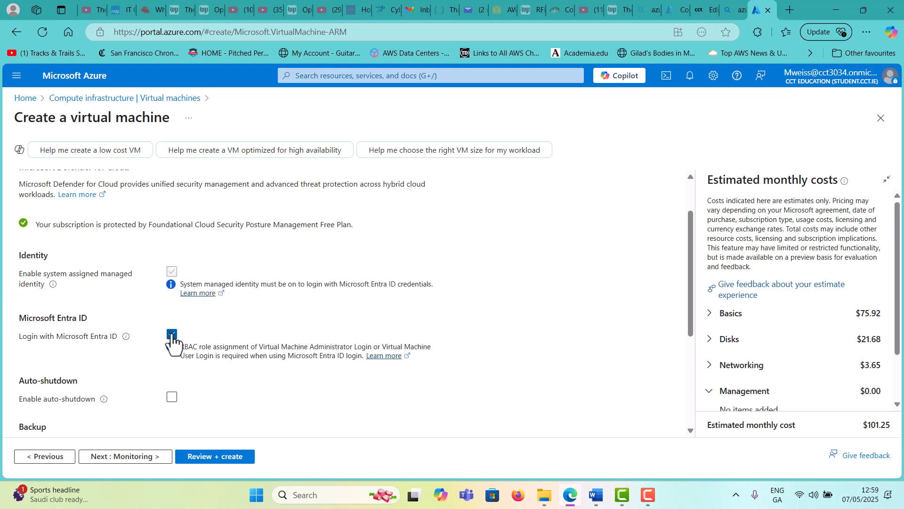
click(171, 334)
click(172, 277)
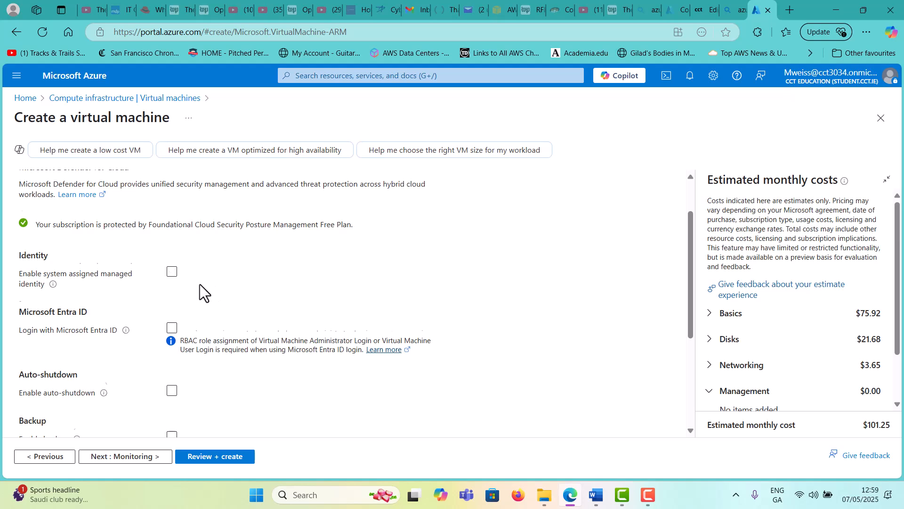
Preview the auto-shutdown, backup and disaster recovery settings, then leave all three disabled
scroll(199, 284, down, 3)
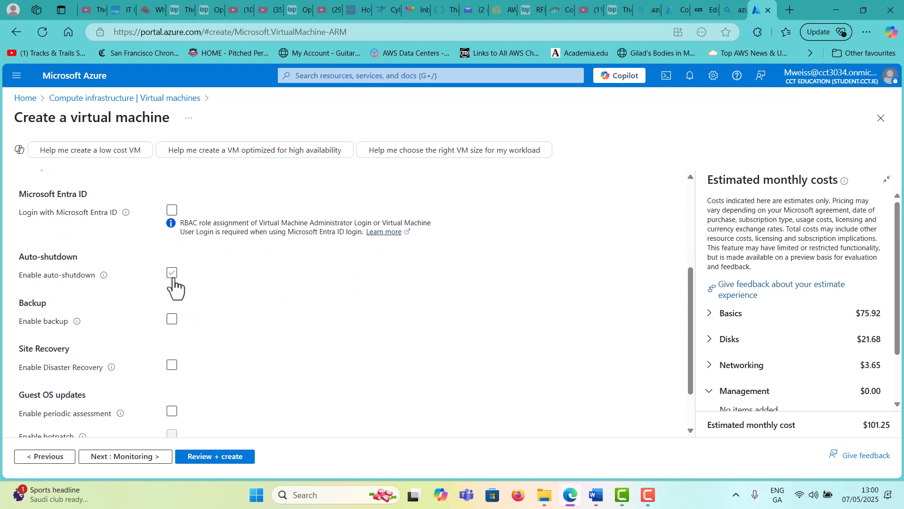
click(172, 273)
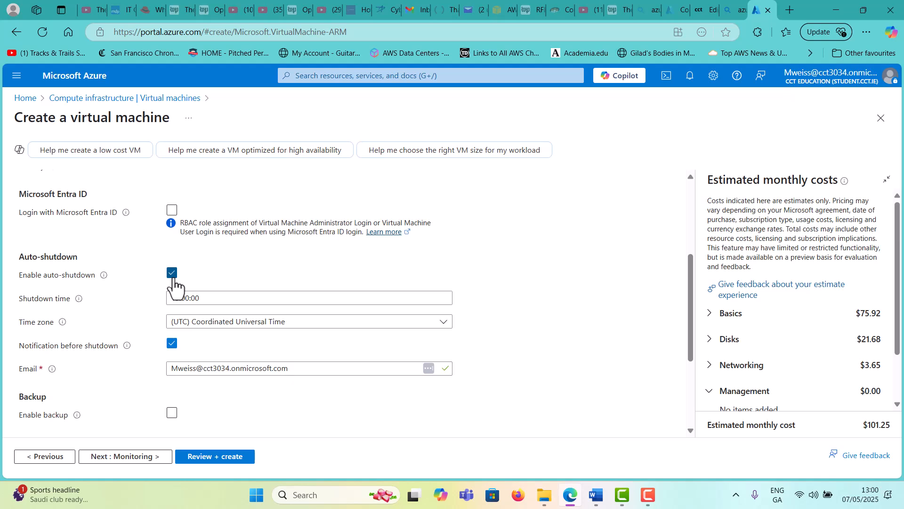
click(172, 274)
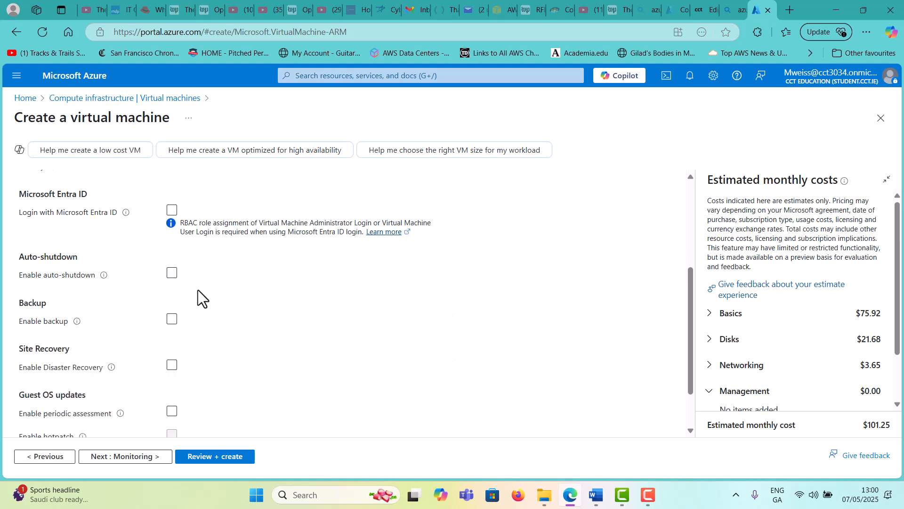
scroll(198, 290, down, 1)
click(173, 261)
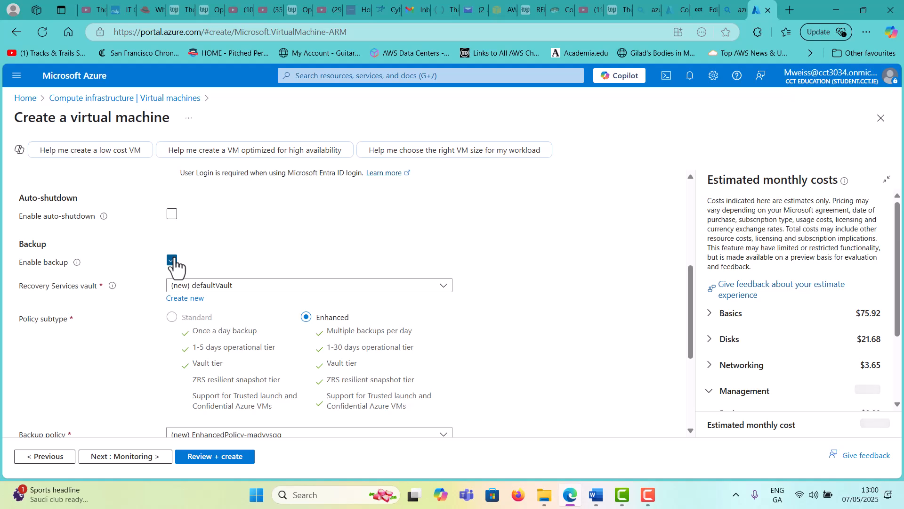
click(172, 260)
click(172, 304)
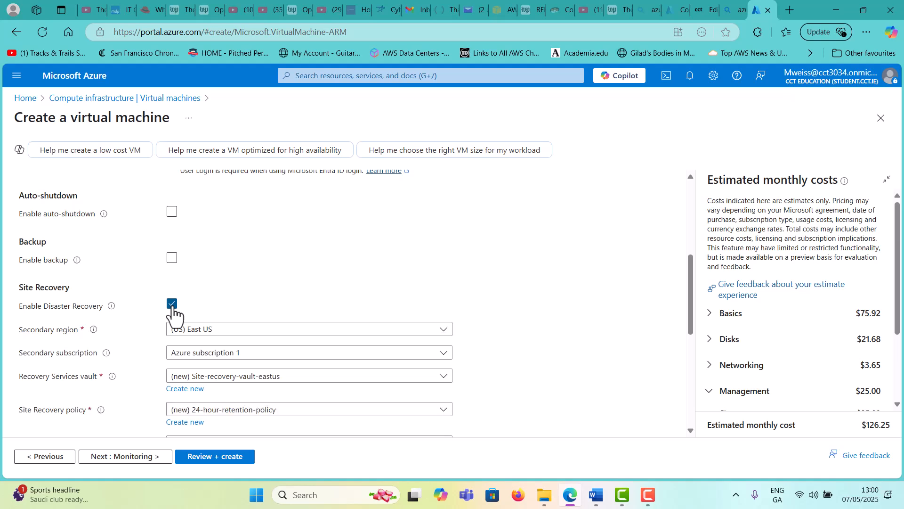
click(172, 304)
Enable periodic assessment of guest OS updates and continue to Monitoring
click(172, 351)
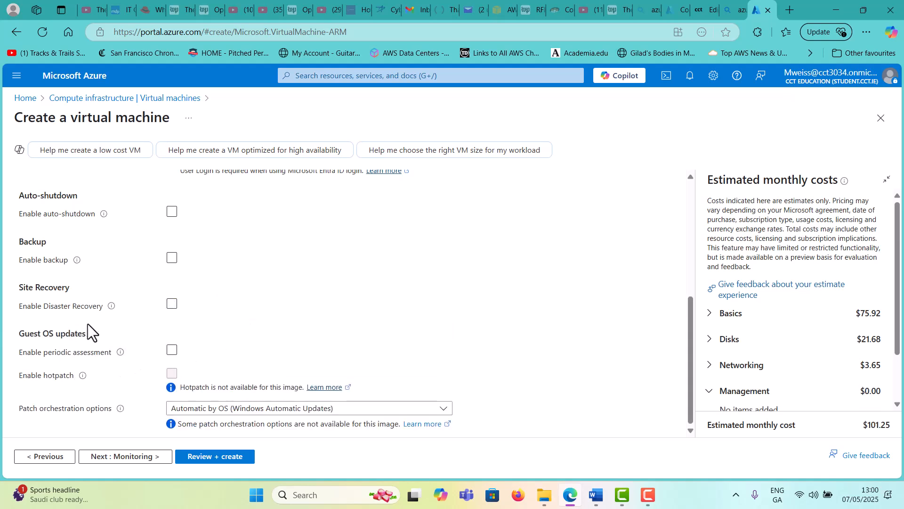
click(173, 350)
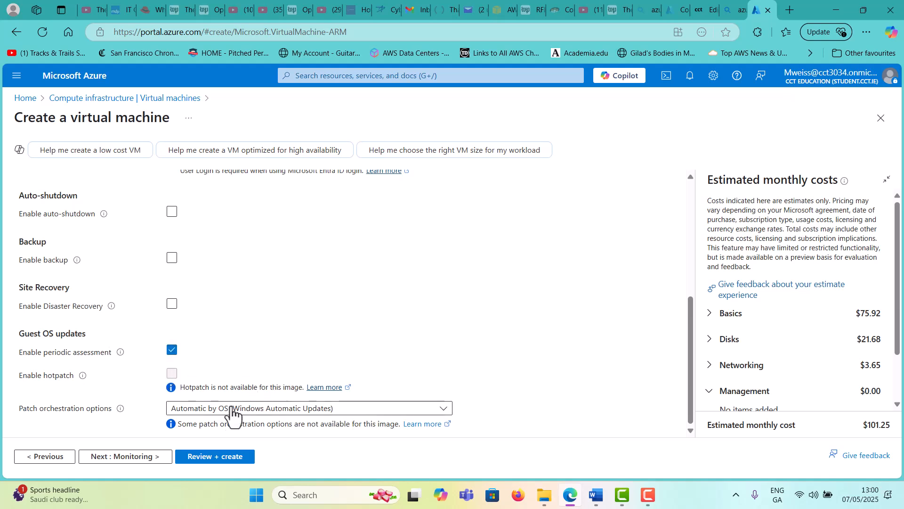
click(127, 457)
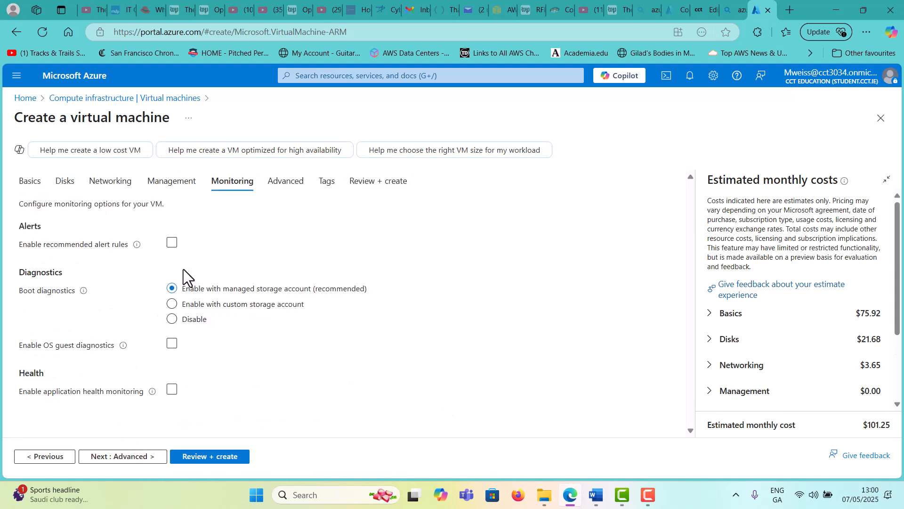
Preview the alert rules and application health monitoring, leaving both off, then continue to Advanced
click(172, 242)
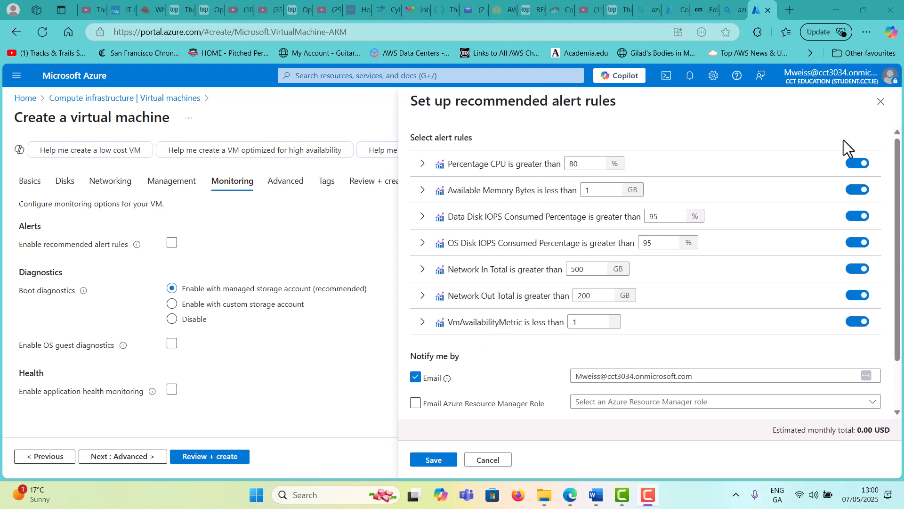
click(881, 102)
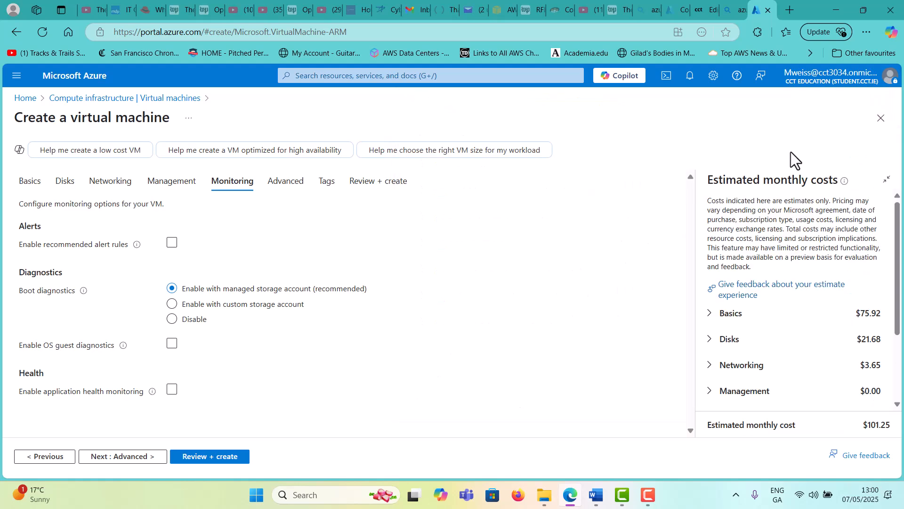
click(172, 390)
mouse_move(152, 395)
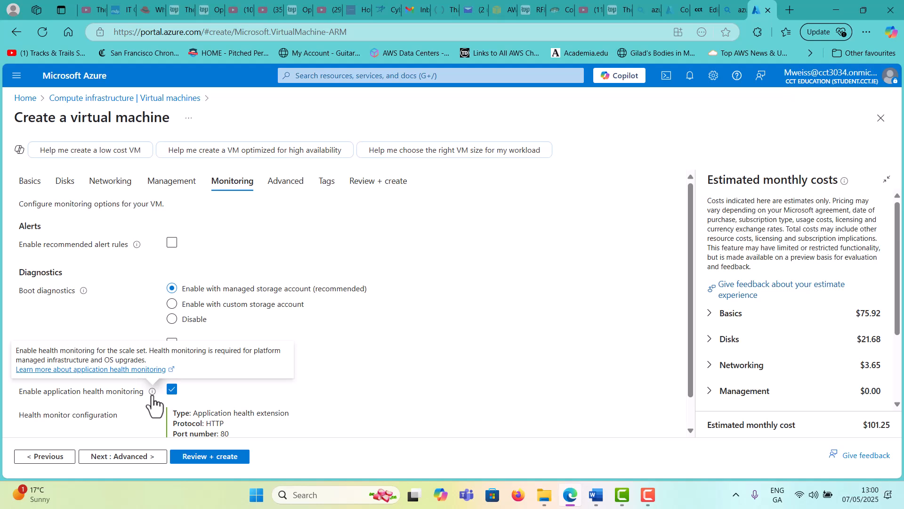
click(172, 390)
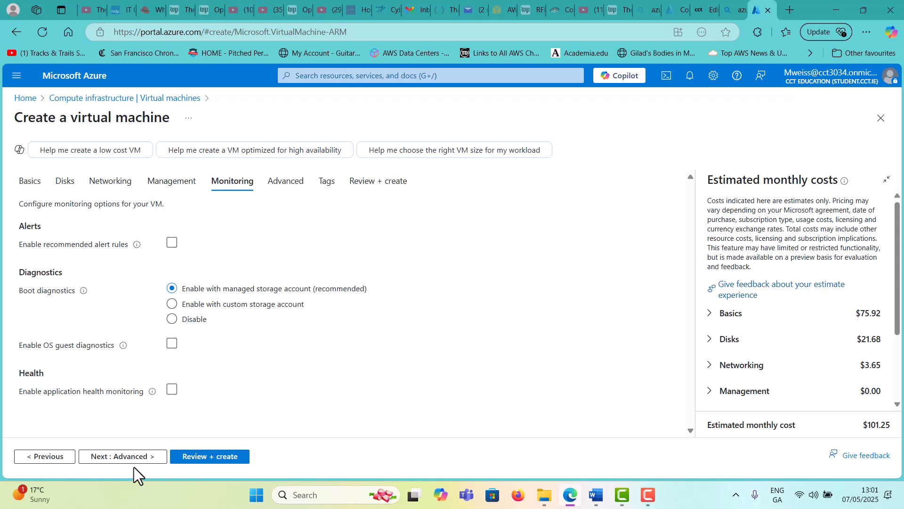
click(144, 458)
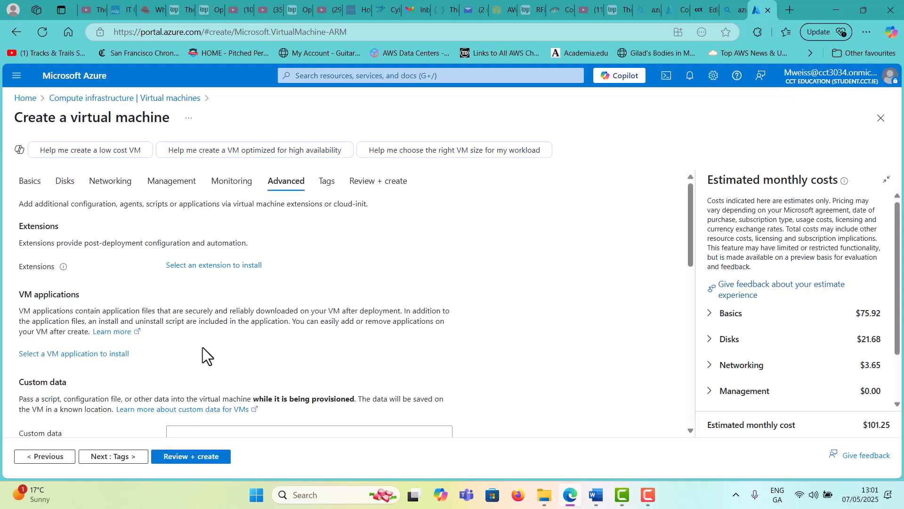
scroll(210, 285, down, 3)
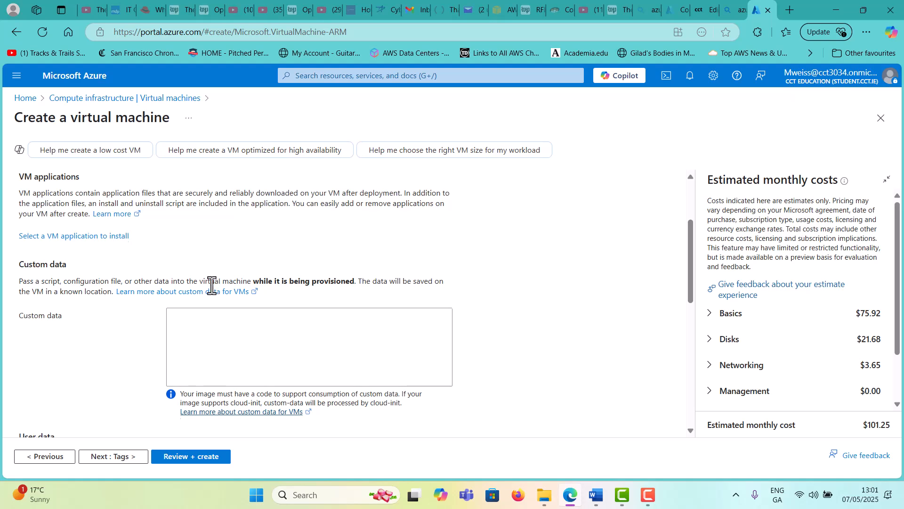
scroll(212, 284, up, 3)
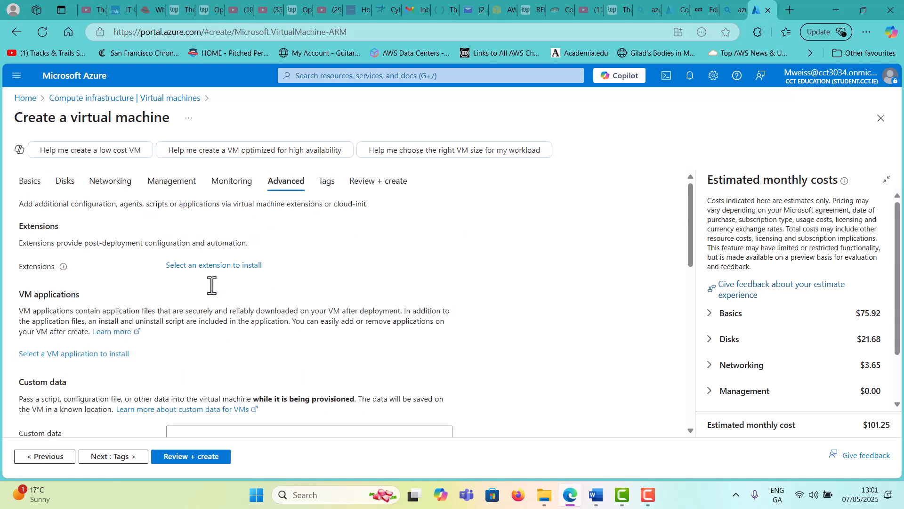
scroll(211, 284, down, 5)
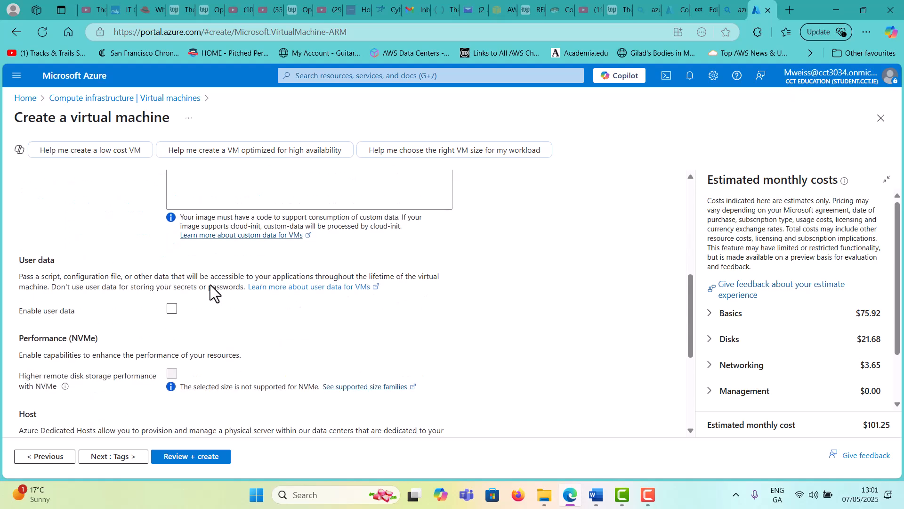
scroll(212, 285, down, 3)
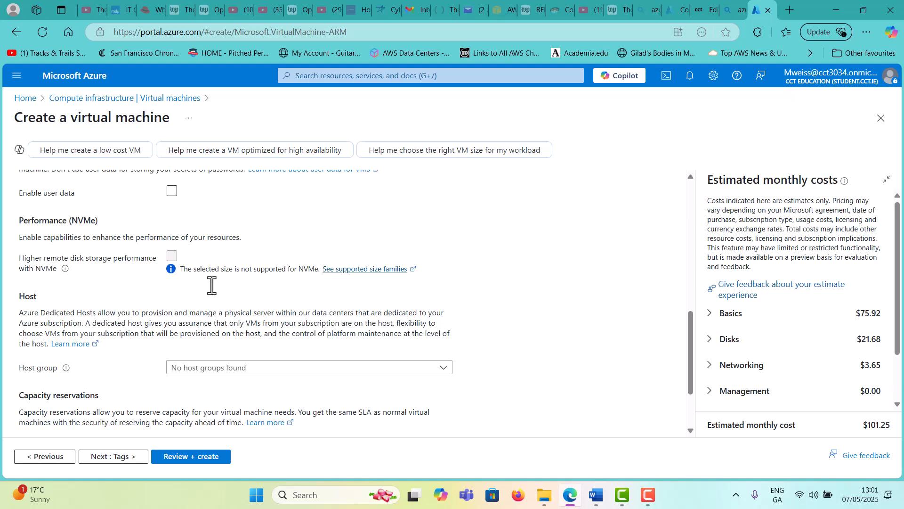
scroll(212, 285, down, 2)
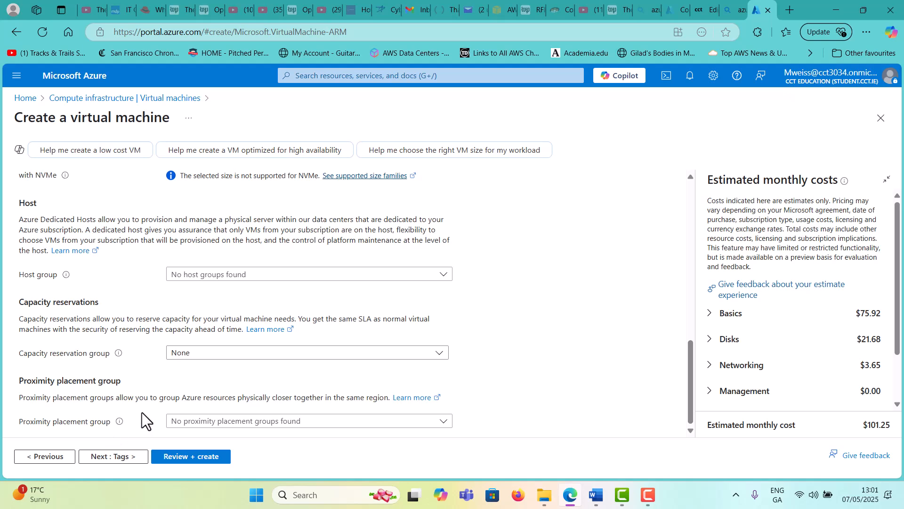
Add a Department tag with value Accounting to all the new VM's resources
click(130, 457)
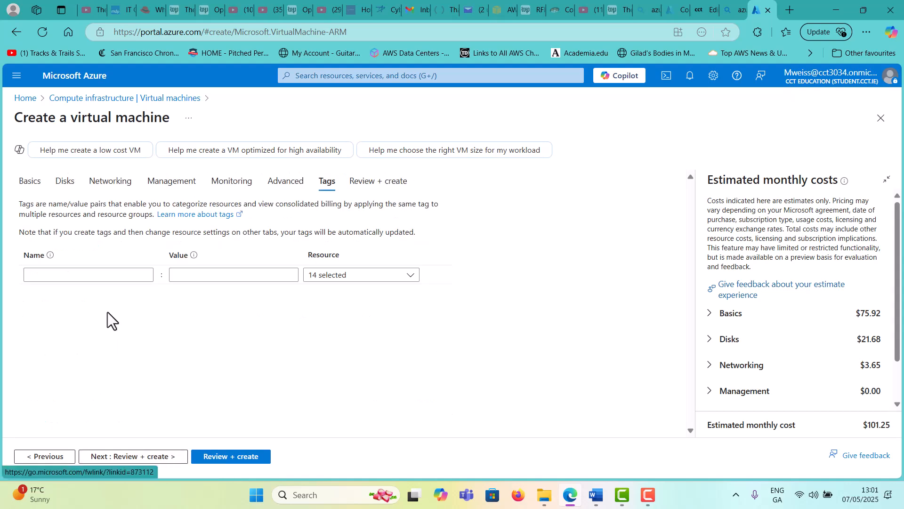
click(117, 278)
click(92, 293)
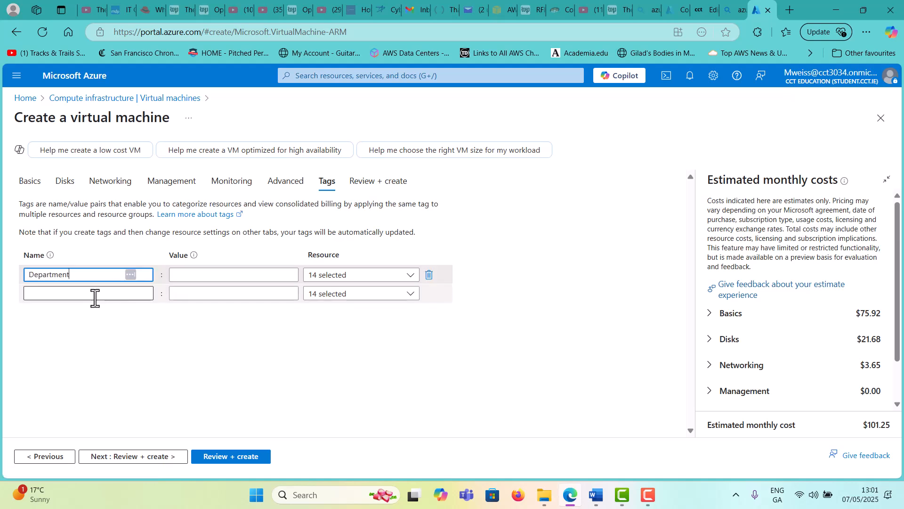
click(202, 275)
click(201, 297)
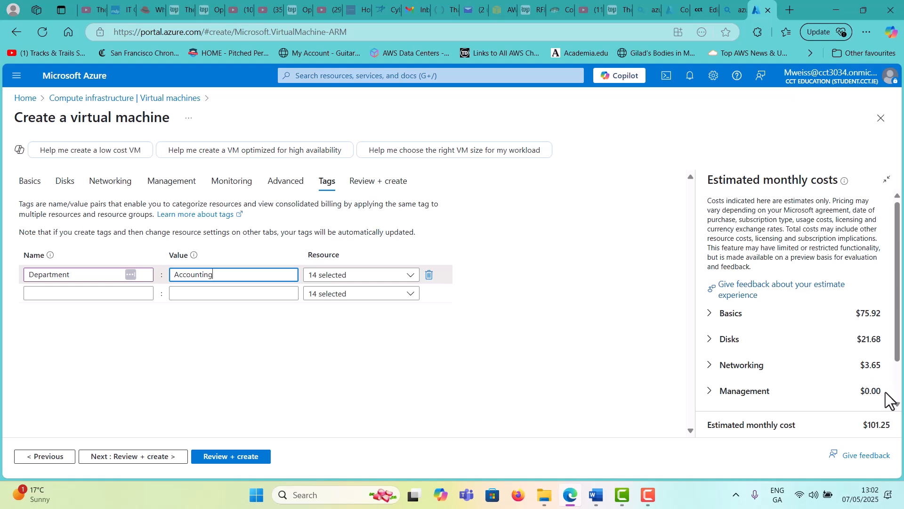
Review the validated Win-Web-Server summary and start creating the virtual machine
click(147, 460)
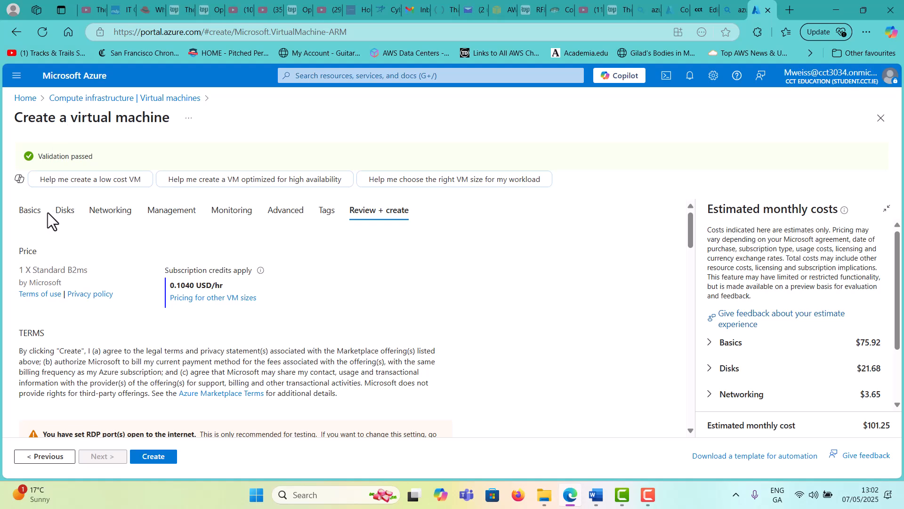
scroll(84, 310, down, 3)
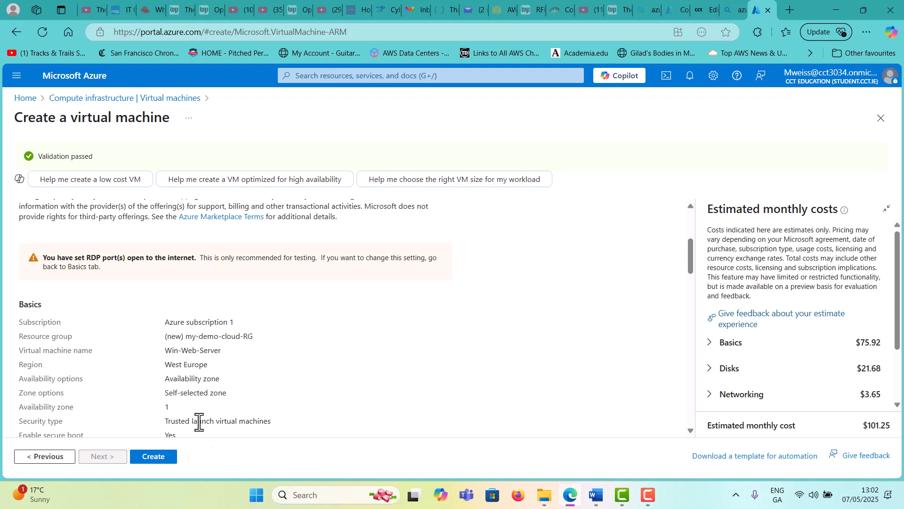
click(164, 457)
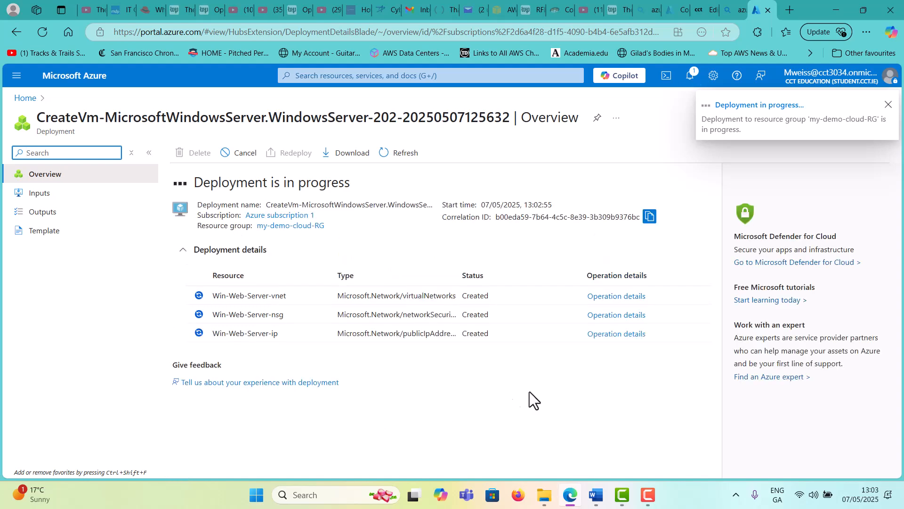
In a new tab, search Bing for 'blade server in datacentre' and view its image results
click(791, 5)
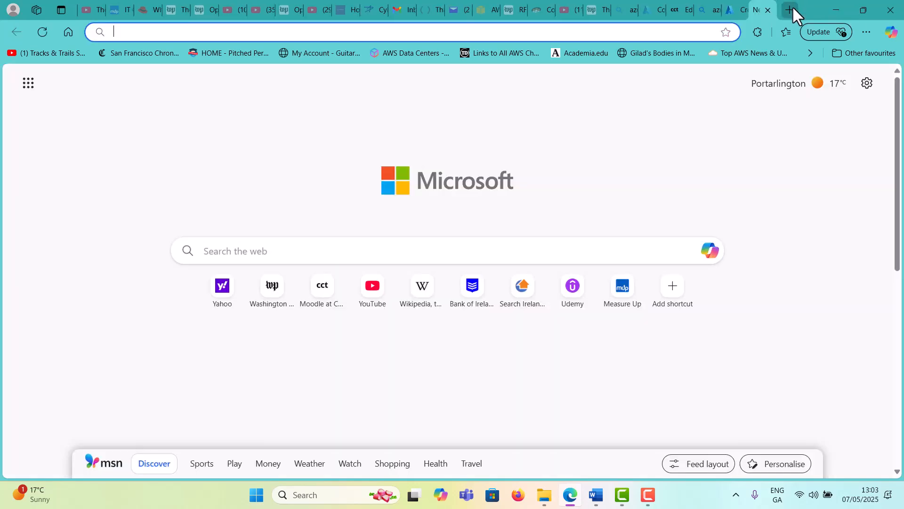
text(blade)
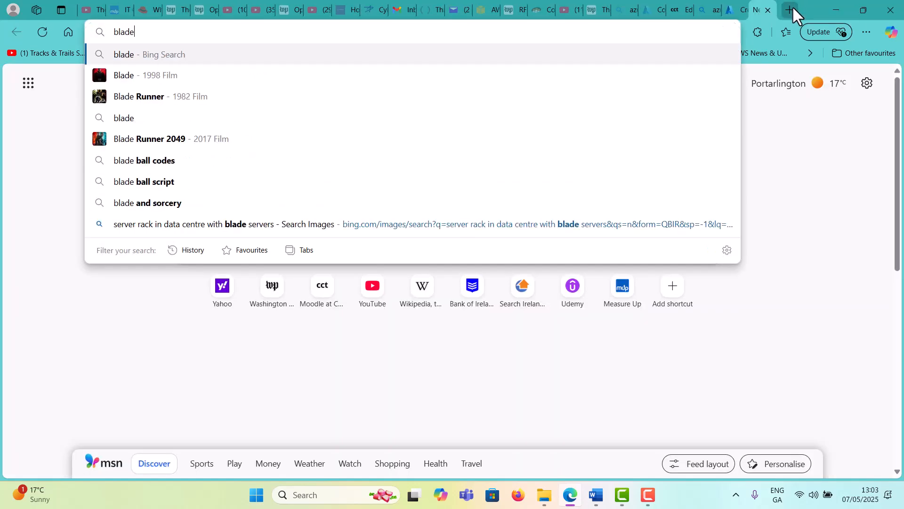
text( server in data)
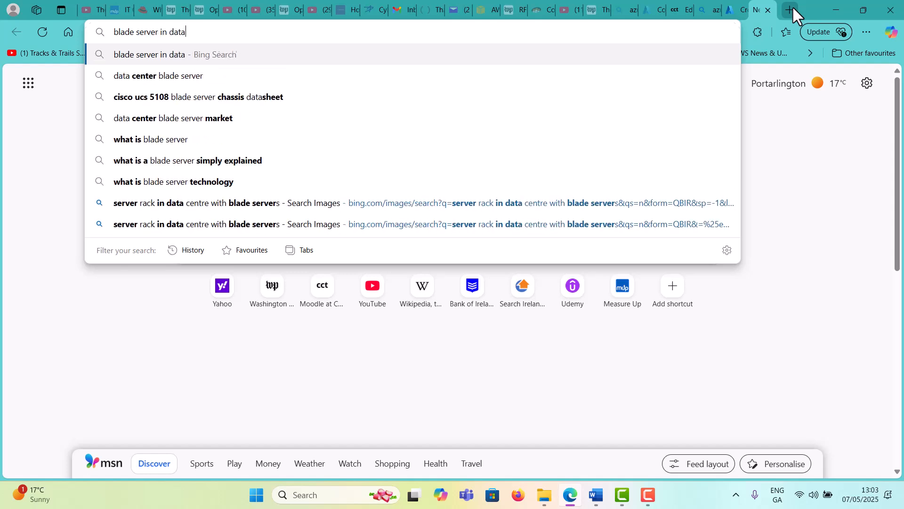
text(centre)
key(Return)
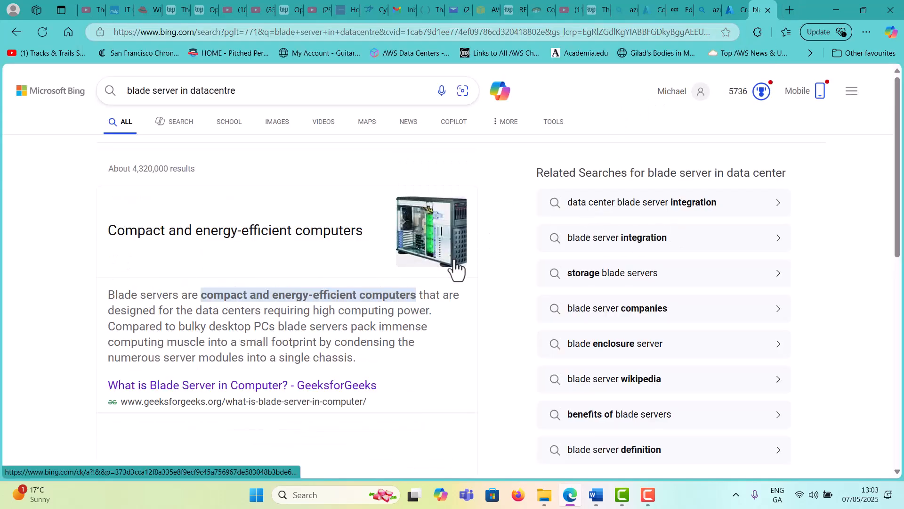
scroll(396, 323, down, 3)
scroll(397, 330, up, 3)
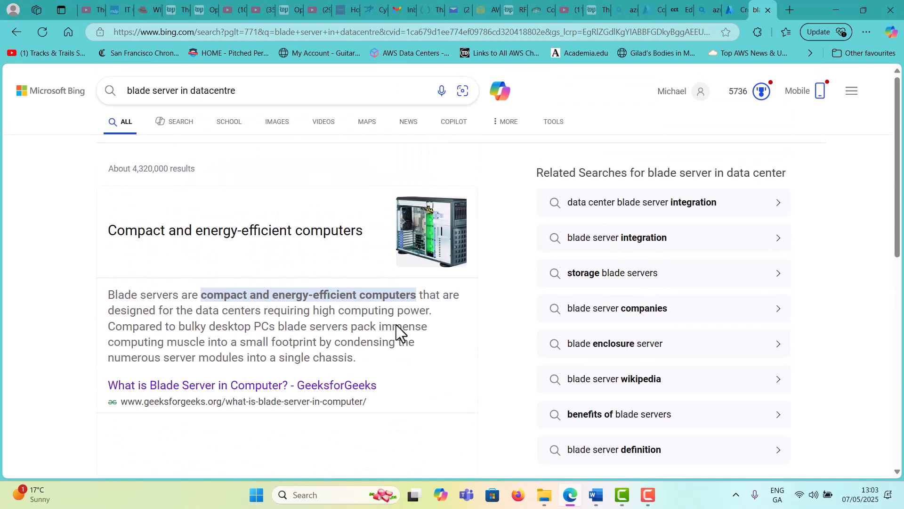
click(265, 124)
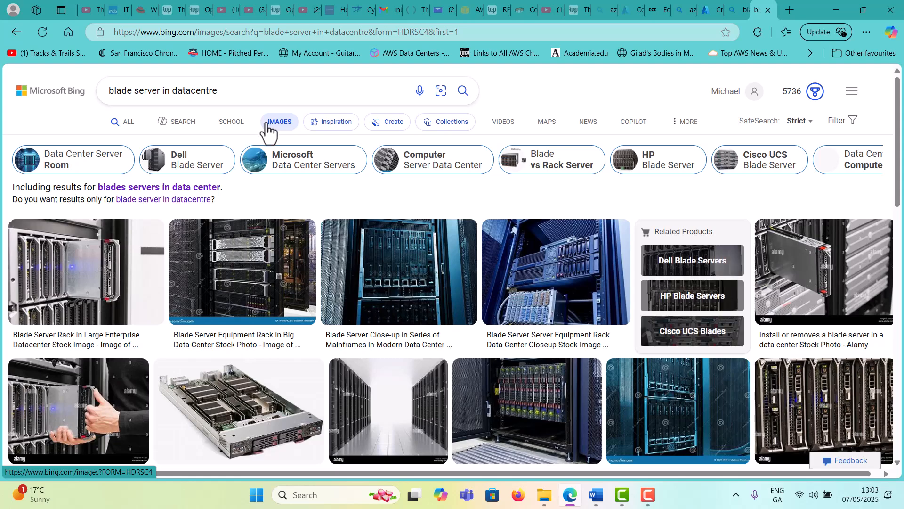
scroll(468, 278, down, 4)
scroll(474, 296, down, 8)
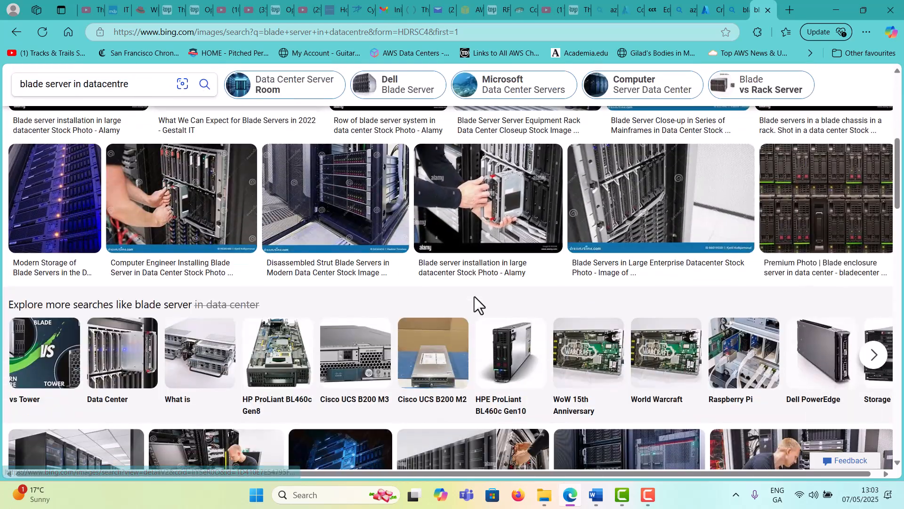
scroll(473, 297, down, 3)
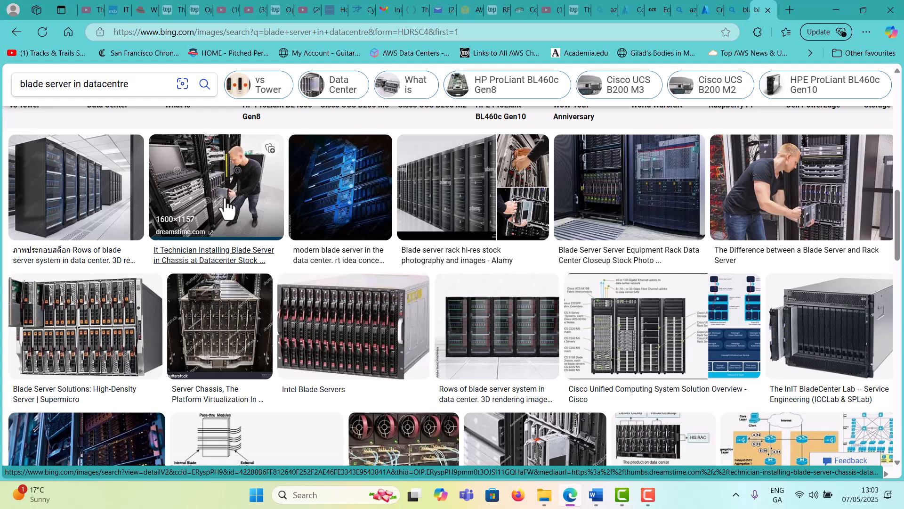
scroll(283, 231, down, 1)
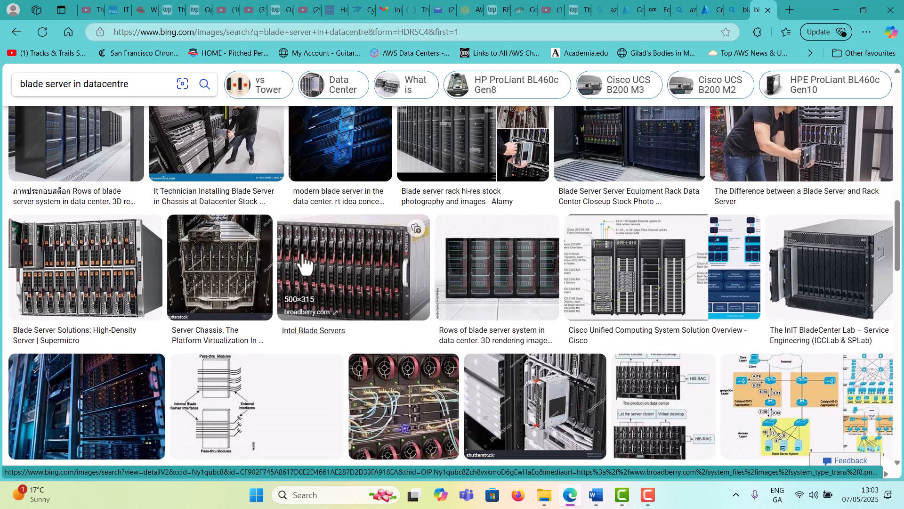
scroll(354, 273, down, 3)
scroll(404, 285, down, 2)
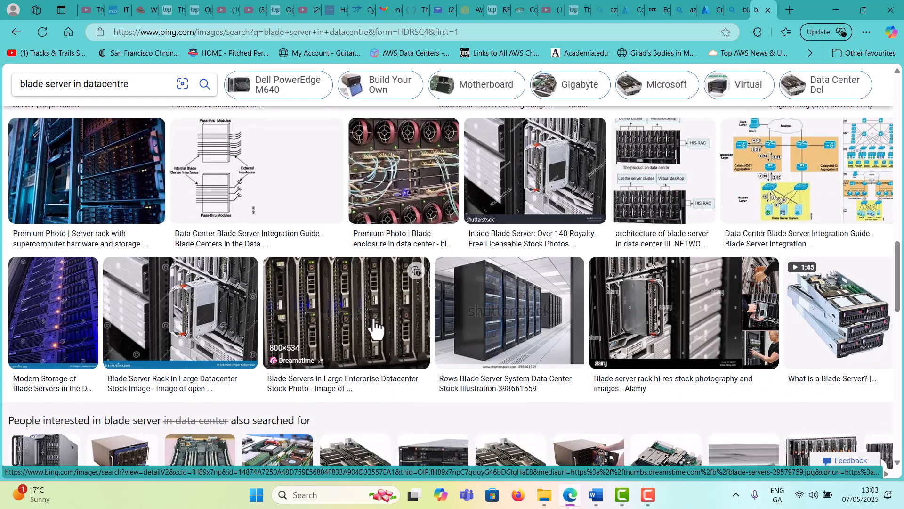
scroll(376, 325, down, 2)
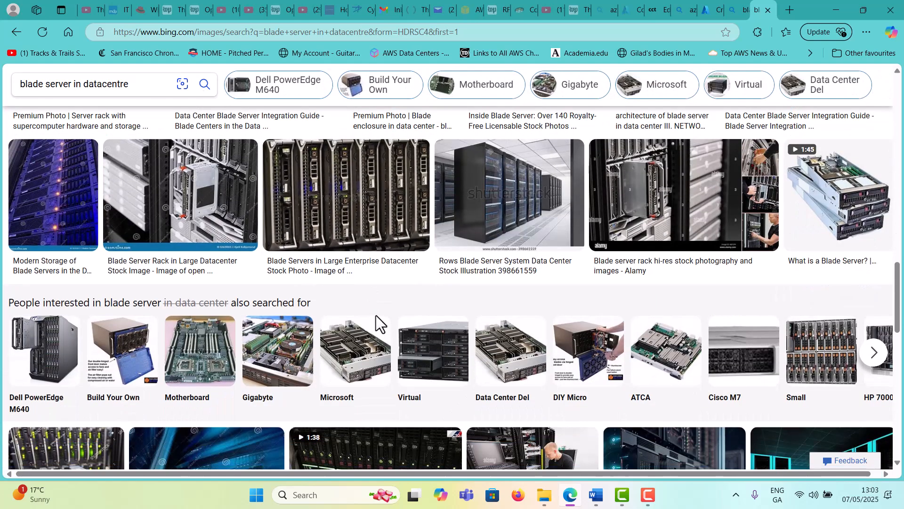
scroll(375, 316, down, 2)
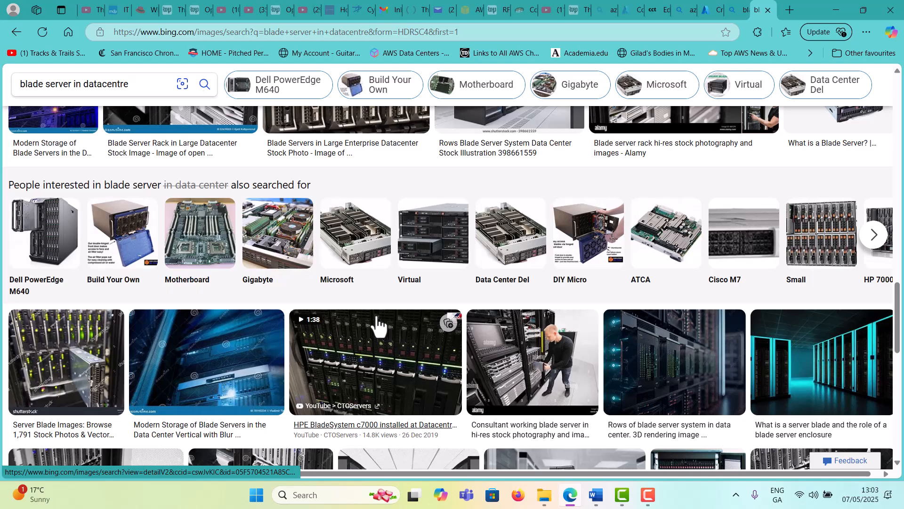
scroll(377, 321, up, 3)
scroll(377, 319, down, 6)
scroll(376, 314, up, 5)
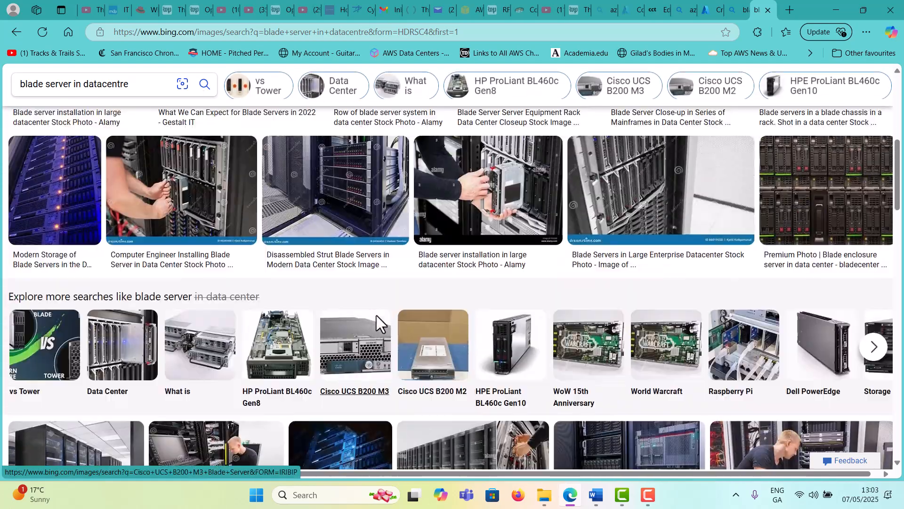
scroll(377, 315, up, 3)
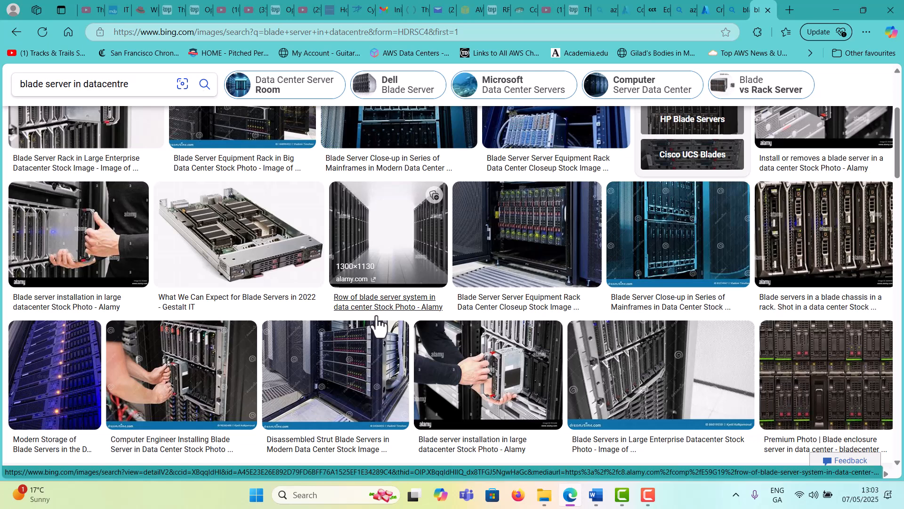
scroll(378, 318, up, 3)
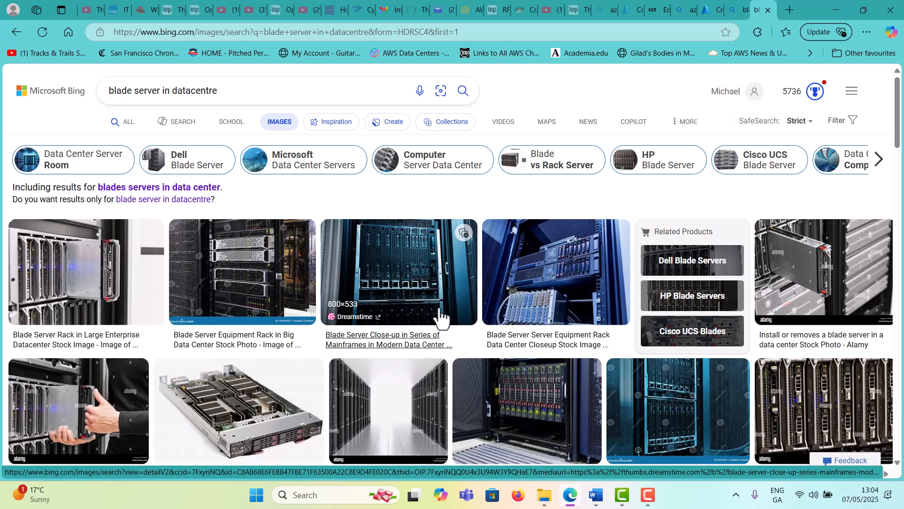
scroll(442, 301, down, 2)
scroll(275, 364, down, 2)
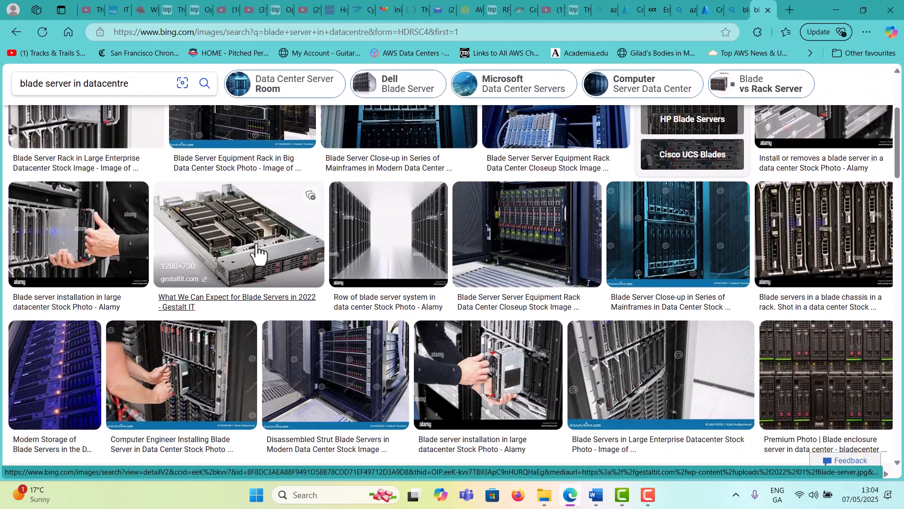
click(240, 234)
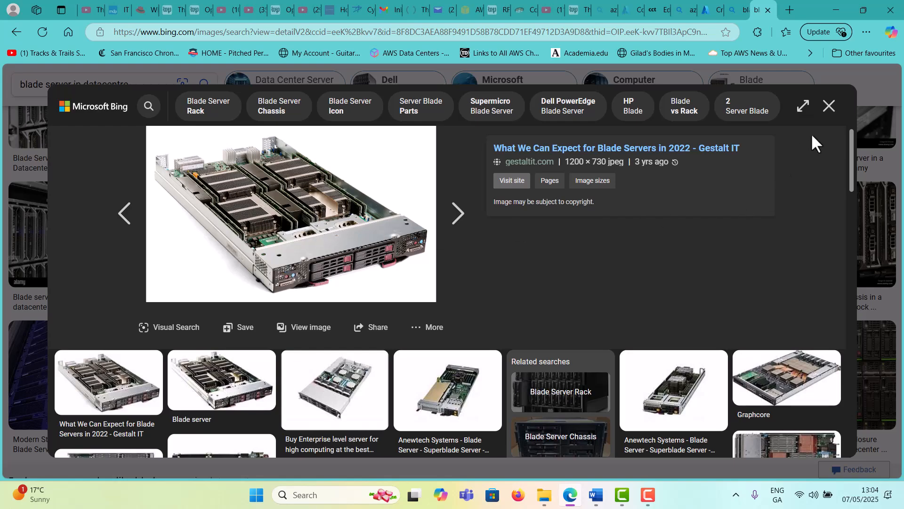
scroll(636, 197, down, 10)
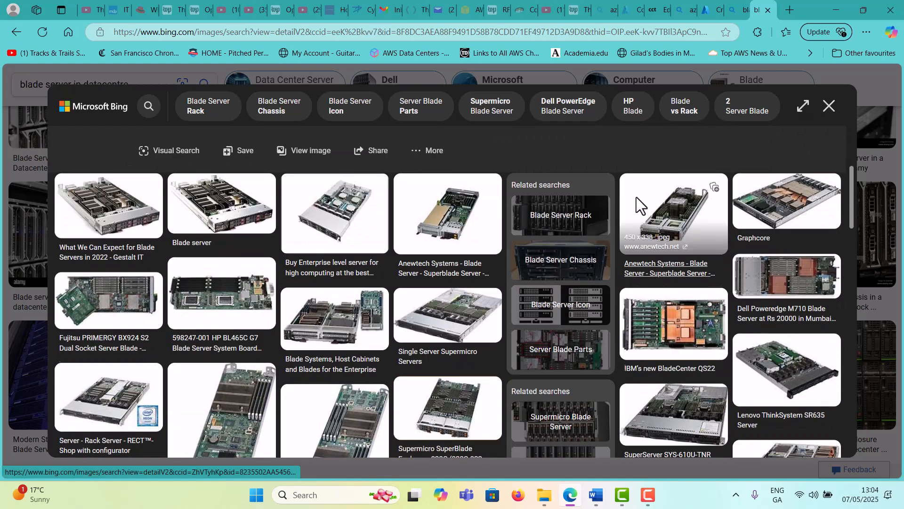
scroll(637, 202, down, 5)
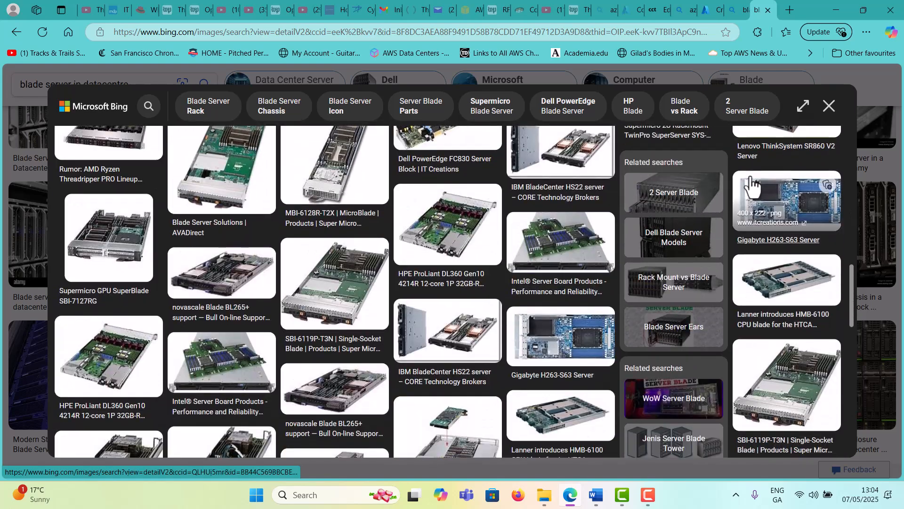
click(829, 106)
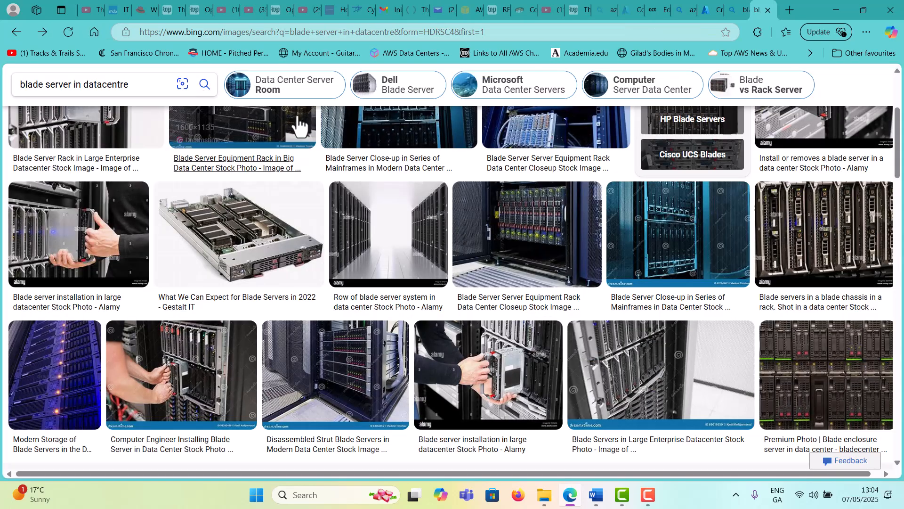
Search Bing for 'microsoft datacentre', browse its image results, then close the images tab
click(229, 30)
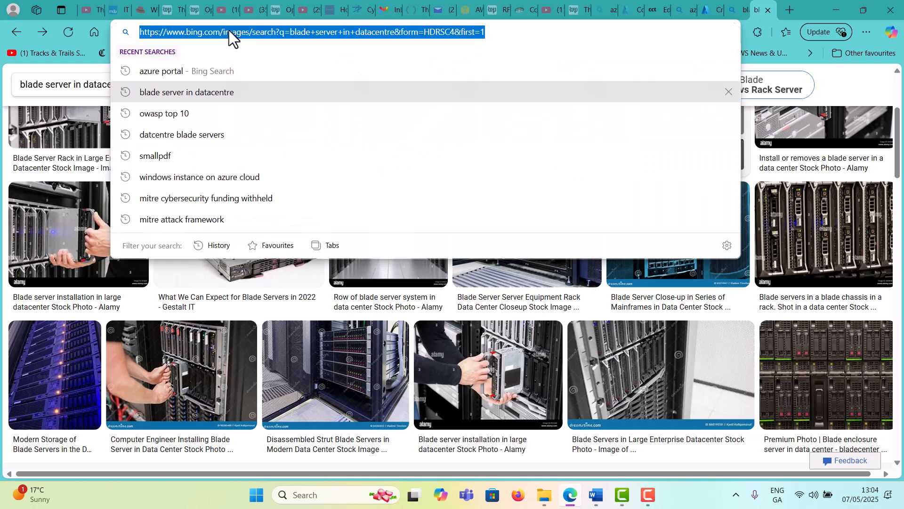
text(micros)
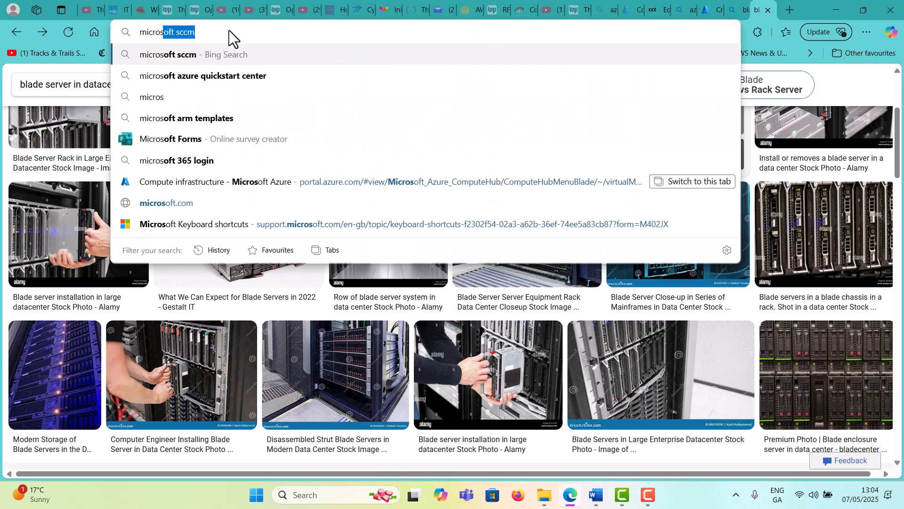
text(oft datacentr)
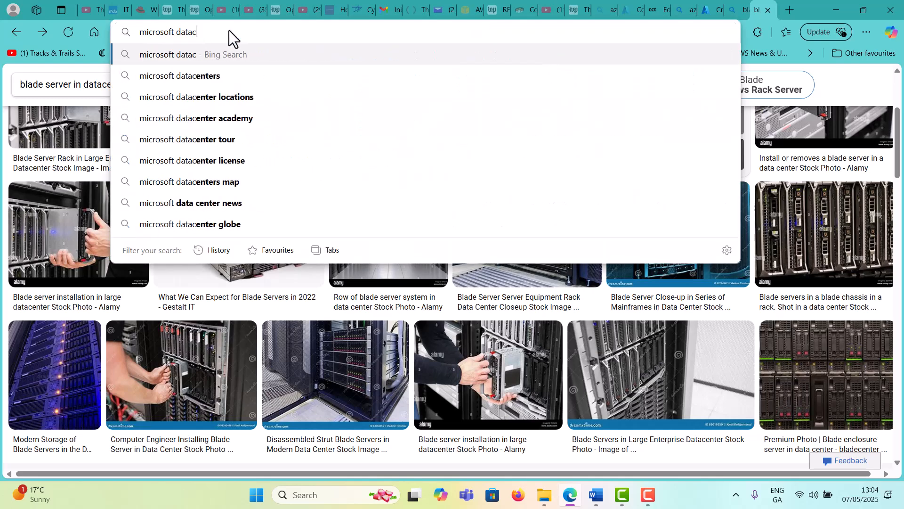
text(e)
key(Return)
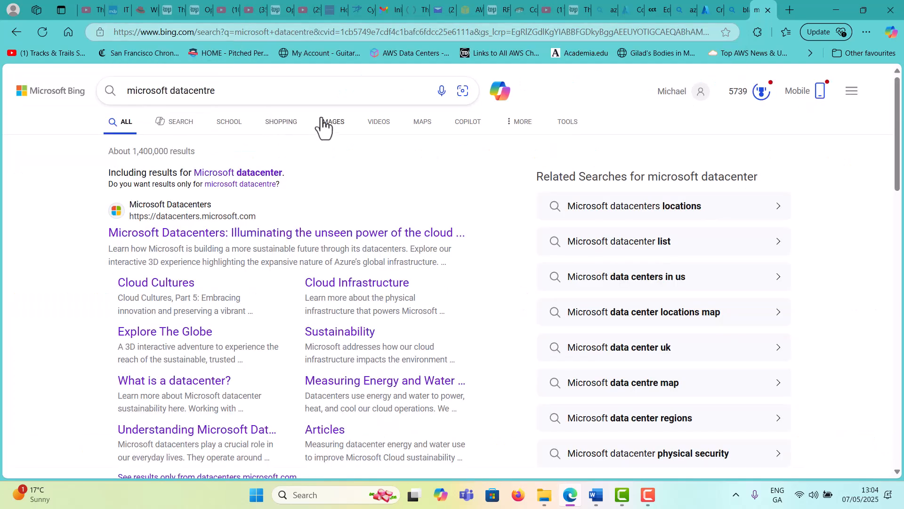
click(333, 123)
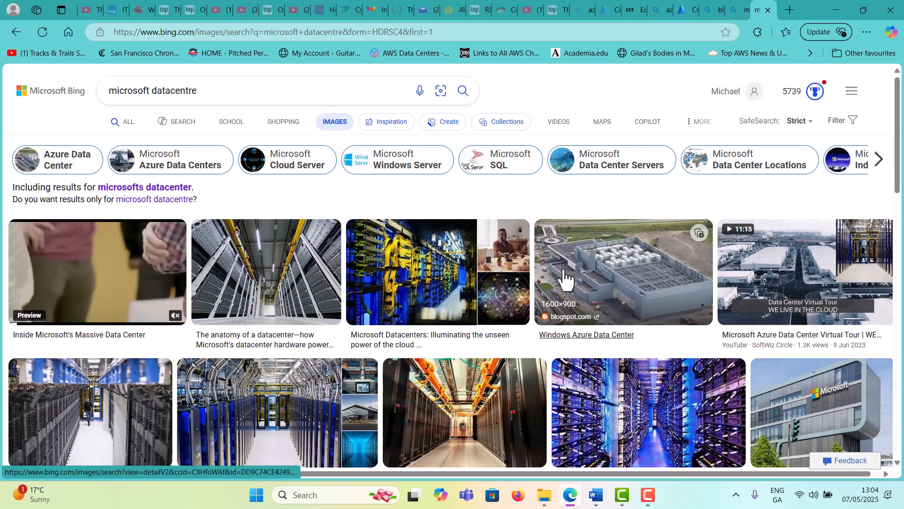
scroll(571, 280, down, 4)
scroll(569, 275, down, 2)
scroll(570, 276, up, 5)
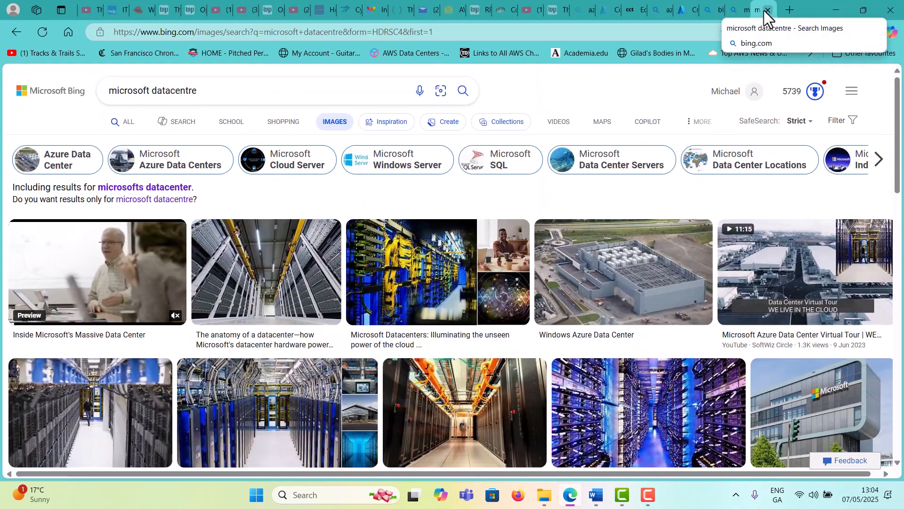
click(766, 10)
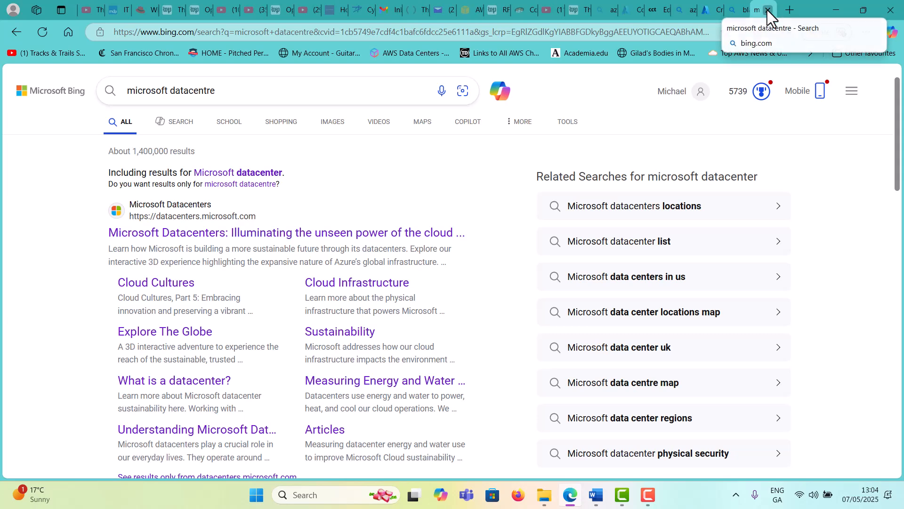
click(767, 10)
Close the blade server tab and check the Deployment succeeded notification in Azure
click(767, 9)
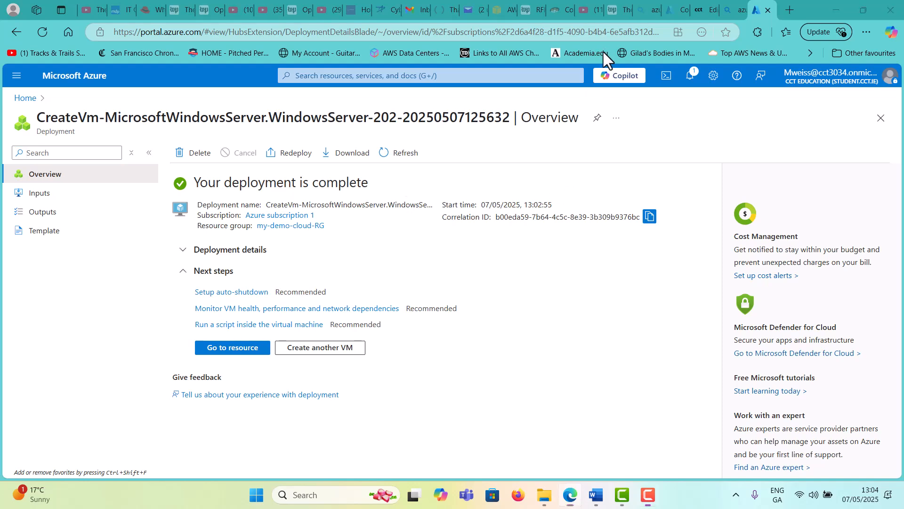
click(690, 73)
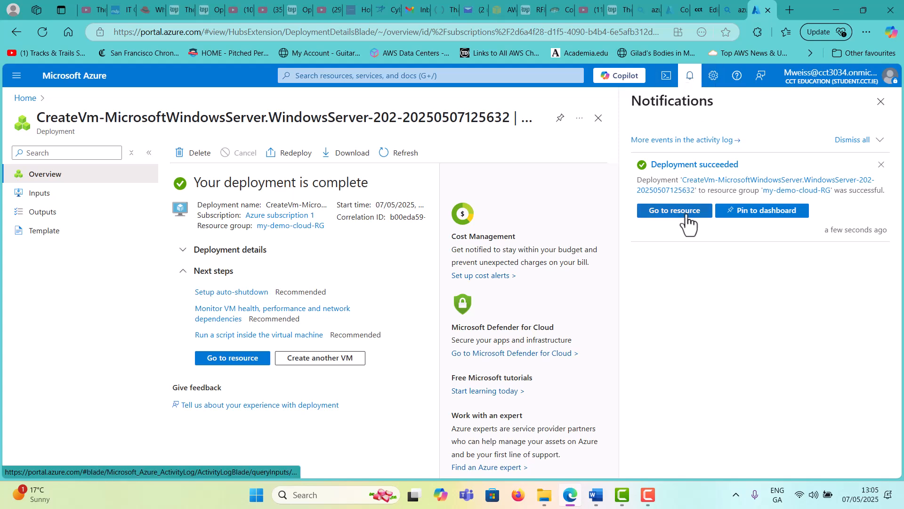
Go to the Win-Web-Server overview, copy public IP 50.85.225.81, and start a new tab
click(241, 359)
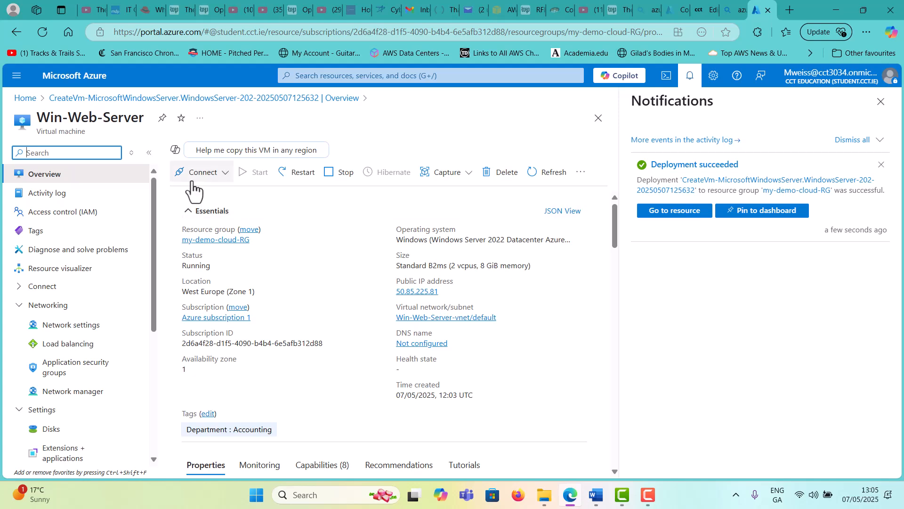
scroll(323, 240, down, 2)
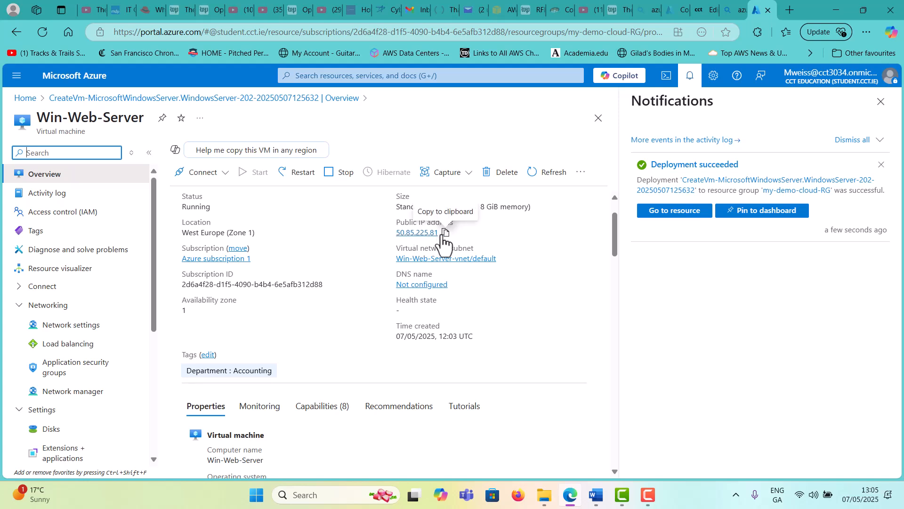
click(448, 233)
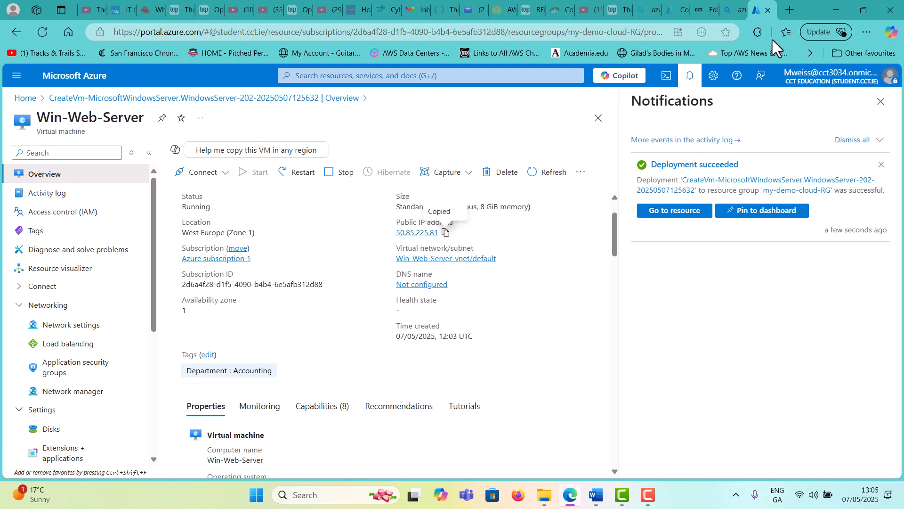
click(789, 8)
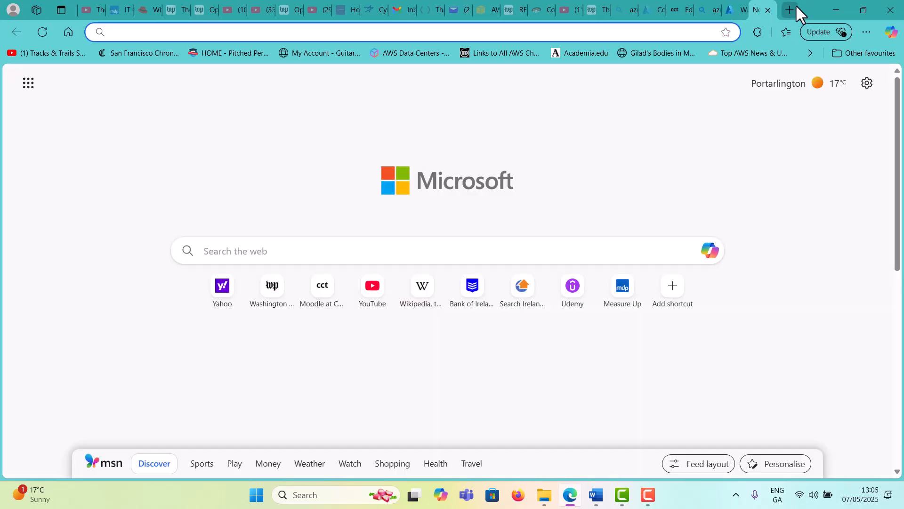
Load 50.85.225.81 in the new tab, then return to the Azure portal tab
key(ctrl+v)
key(Return)
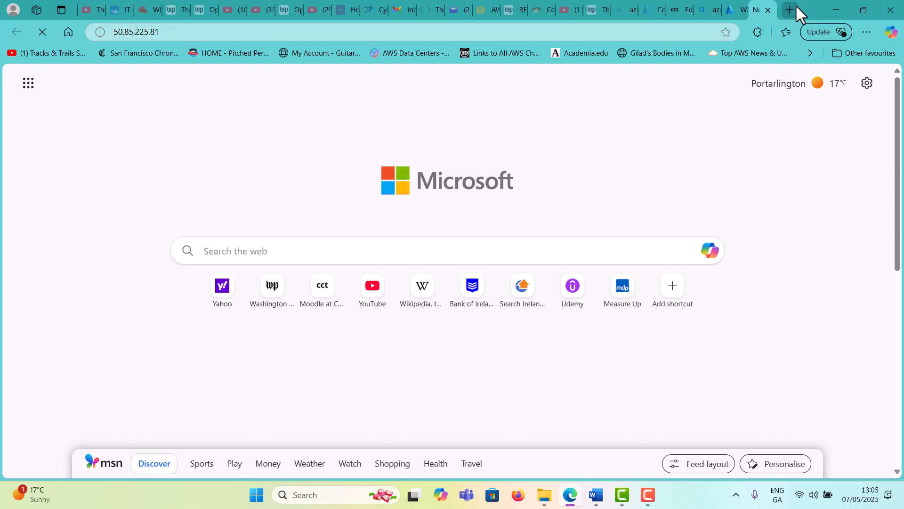
click(732, 9)
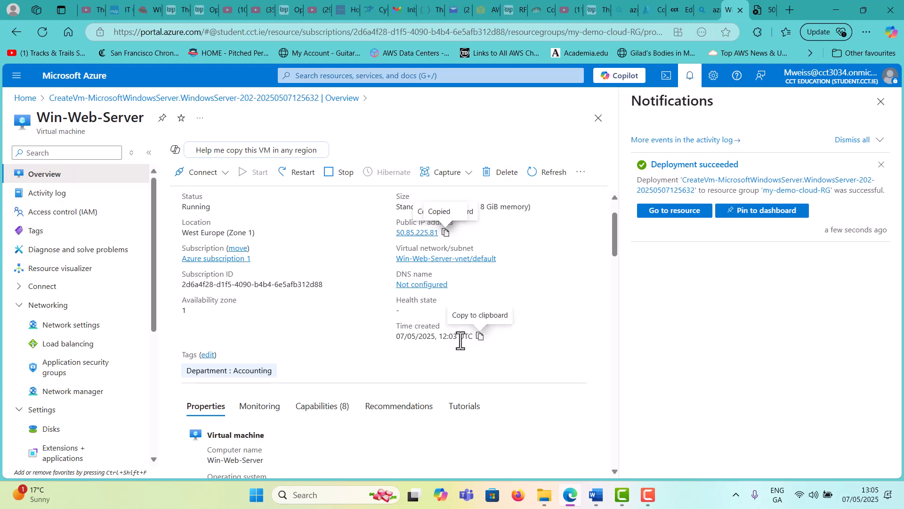
Open Win-Web-Server's Connect page showing Native RDP via 50.85.225.81 on port 3389
scroll(284, 338, down, 1)
scroll(283, 344, up, 2)
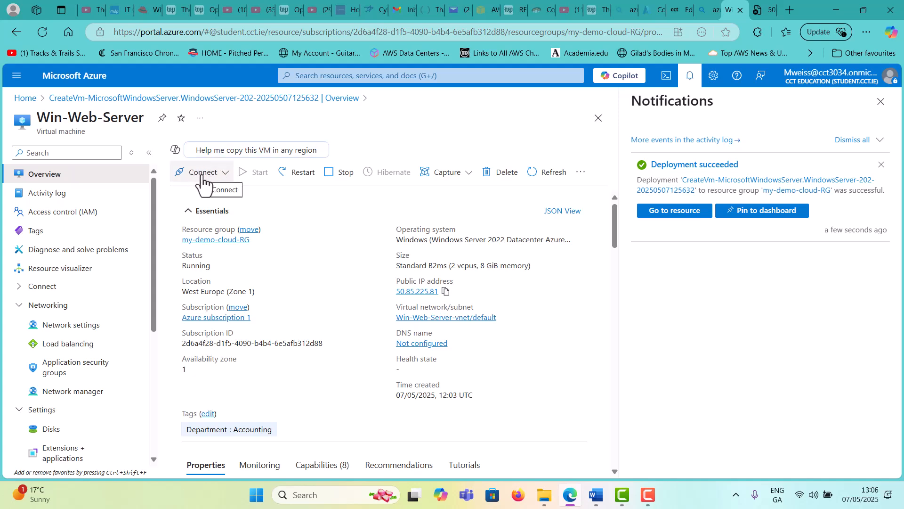
click(206, 180)
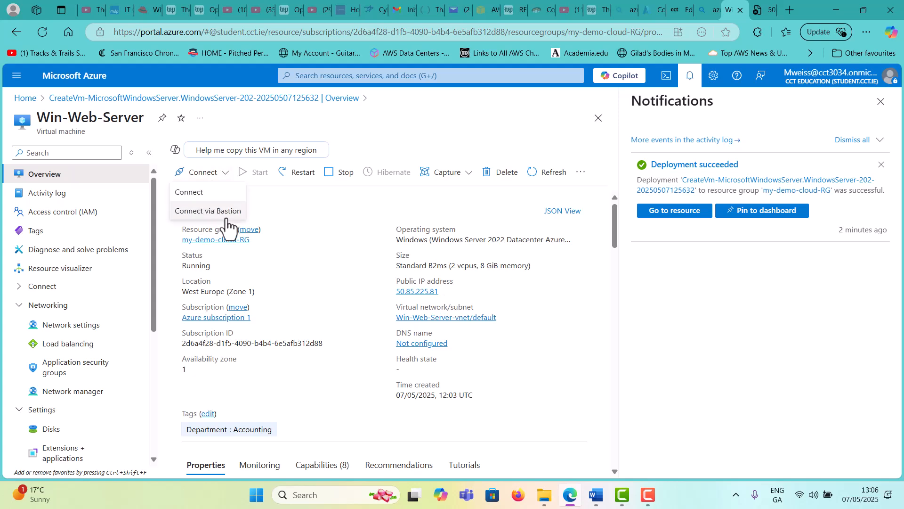
click(193, 193)
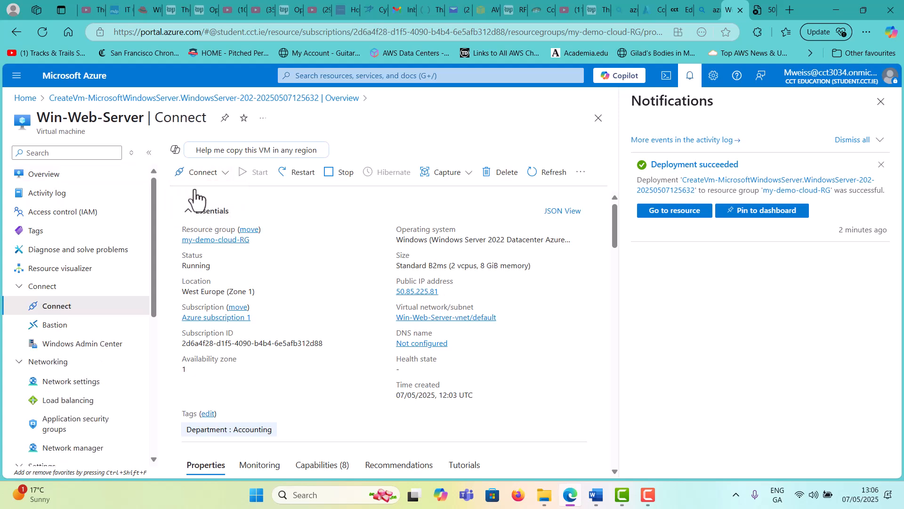
scroll(320, 219, down, 1)
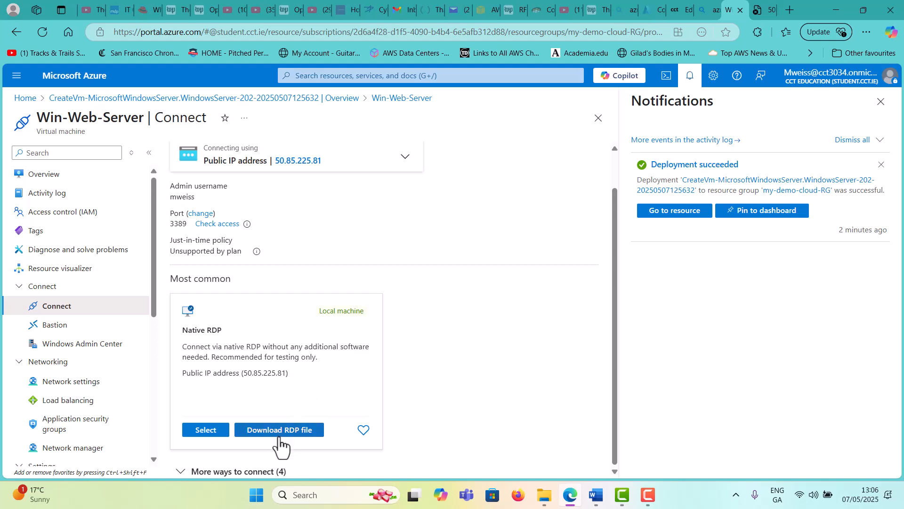
Download and keep Win-Web-Server.rdp, open it, and cancel the security warning for 50.85.225.81
click(303, 436)
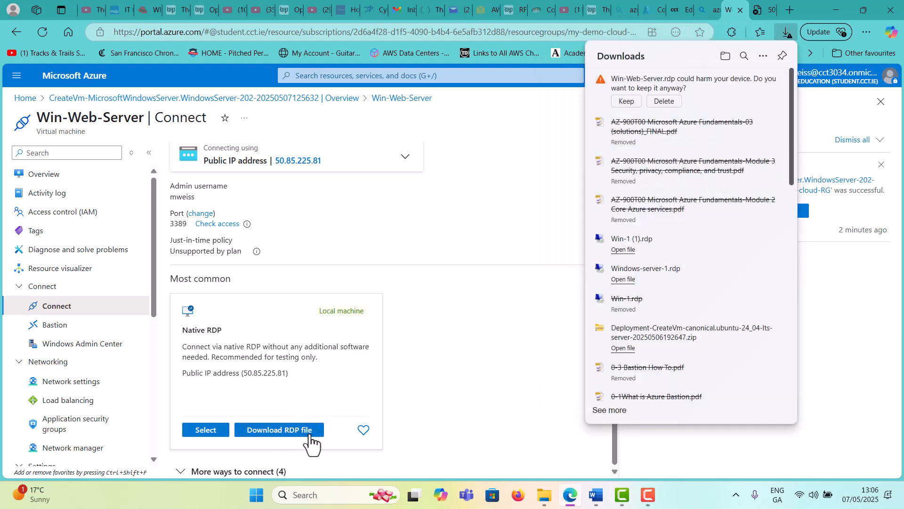
click(627, 101)
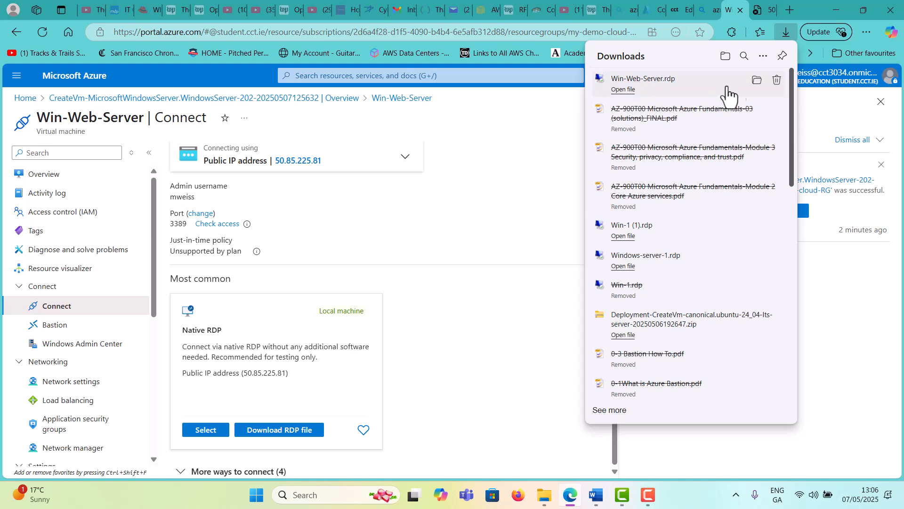
click(622, 90)
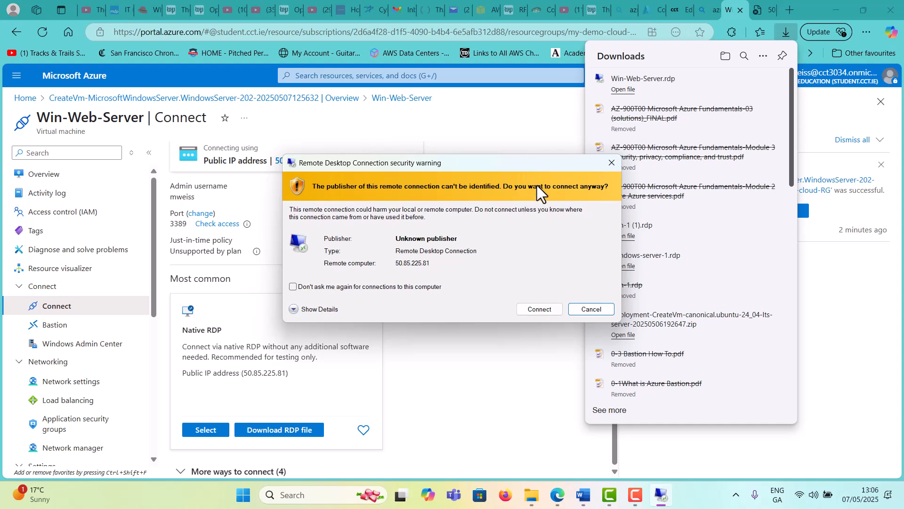
click(591, 310)
Launch Win-Web-Server.rdp from the Downloads folder and start connecting to 50.85.225.81
click(756, 80)
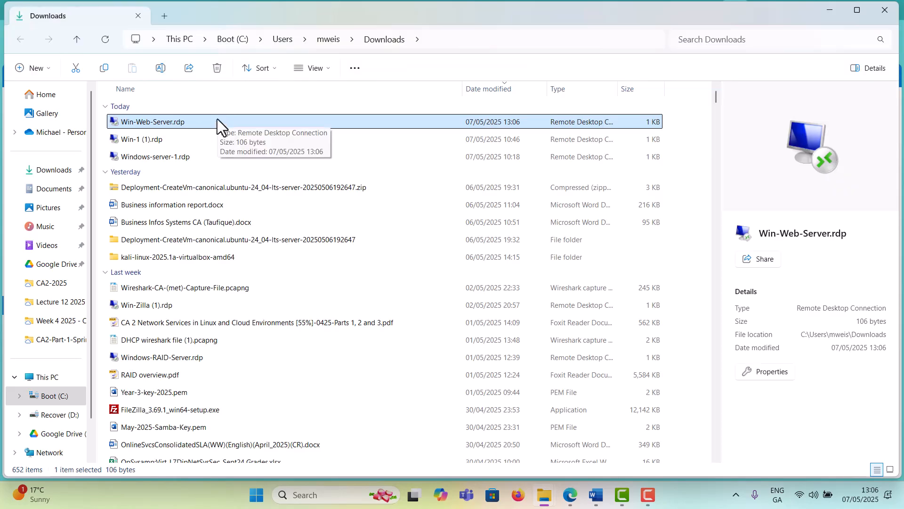
double_click(218, 122)
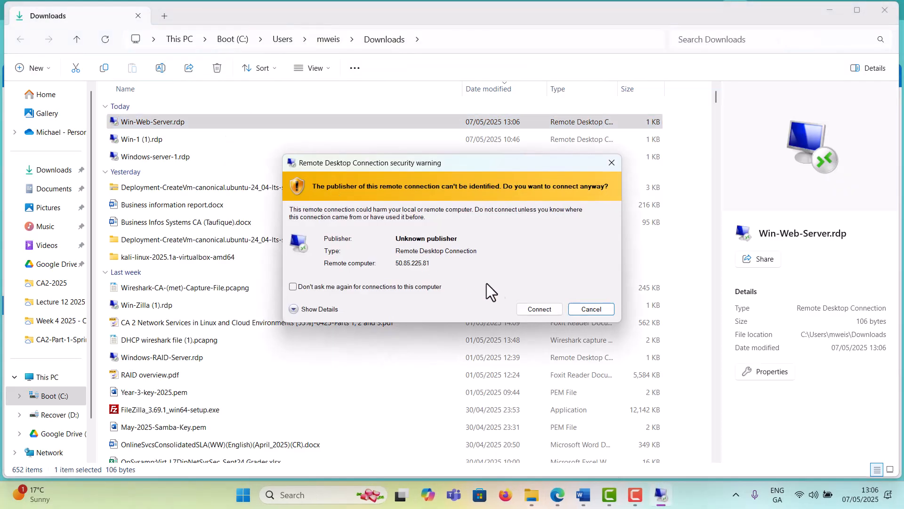
click(527, 307)
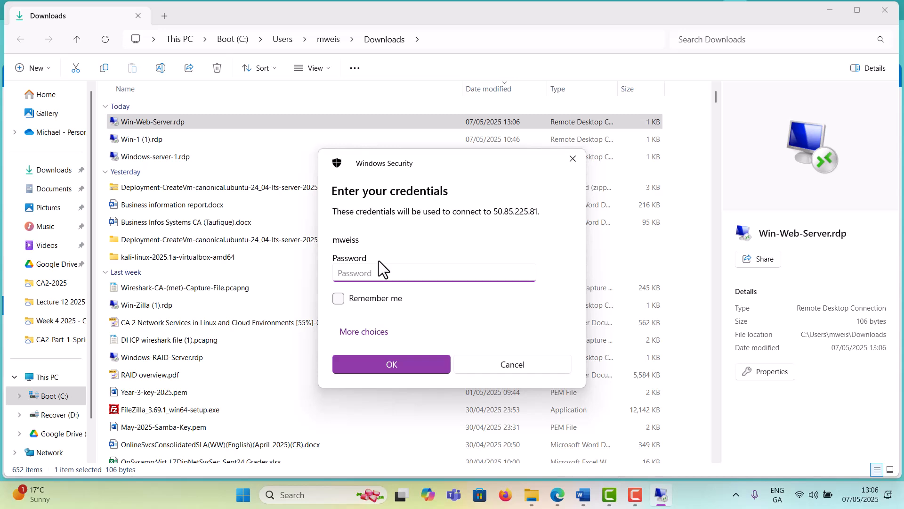
Sign in with the admin password, re-entering it after the first logon attempt fails
text(••••••)
click(400, 368)
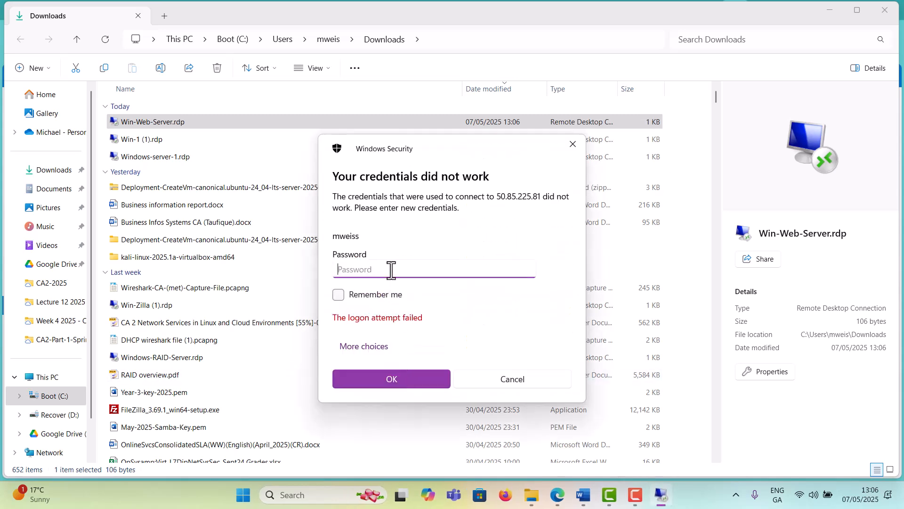
text(•••••••••••••••••)
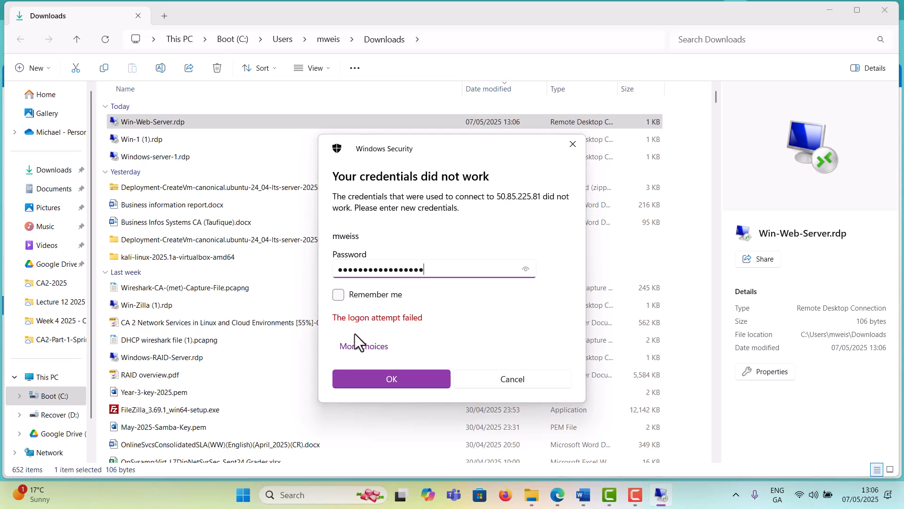
click(401, 384)
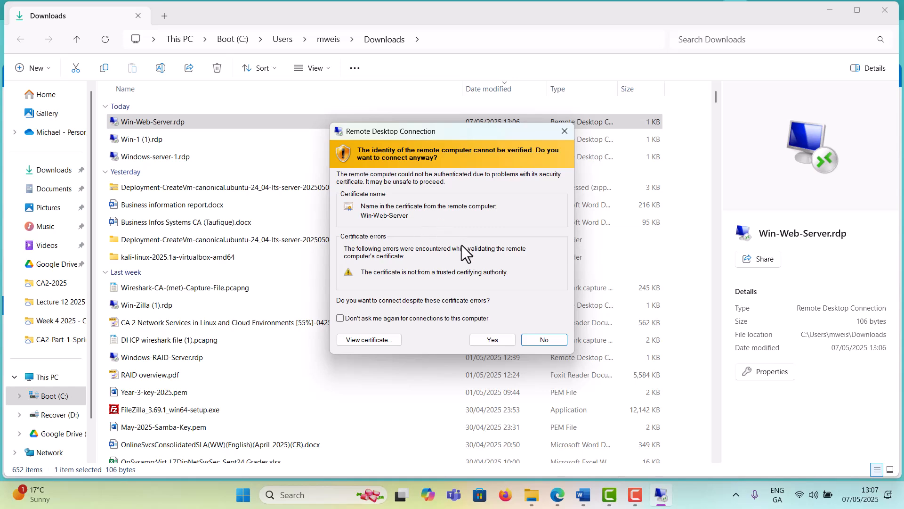
Accept the unverified Win-Web-Server certificate and answer the network discovery prompt
click(492, 339)
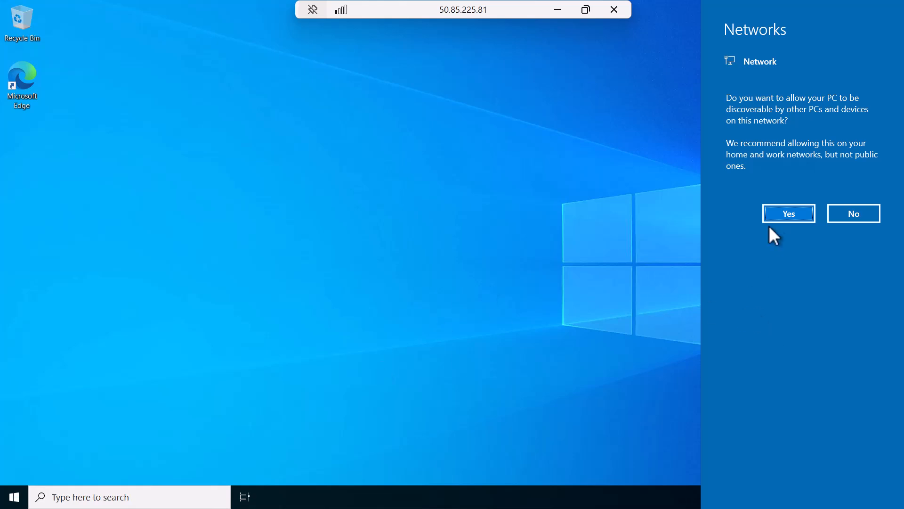
click(789, 213)
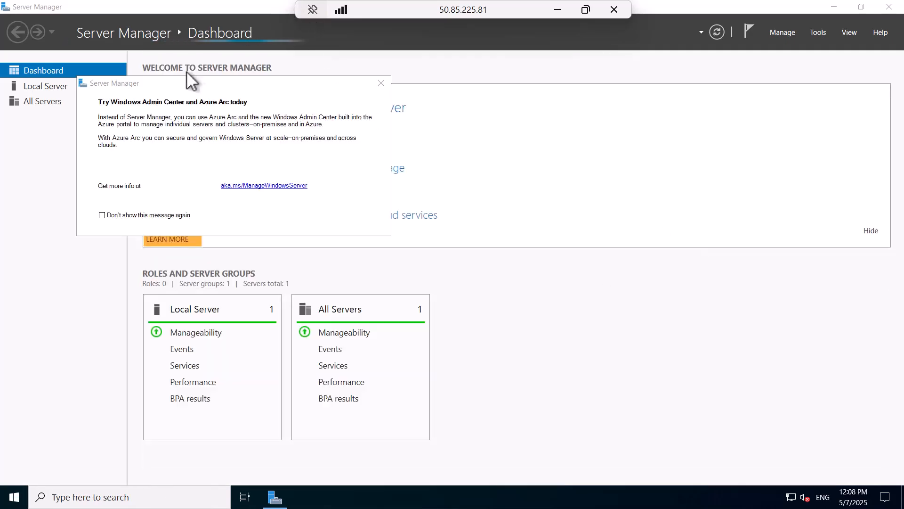
Permanently dismiss the Azure Arc message, acknowledge the inventory notice, and launch Add Roles and Features
click(129, 216)
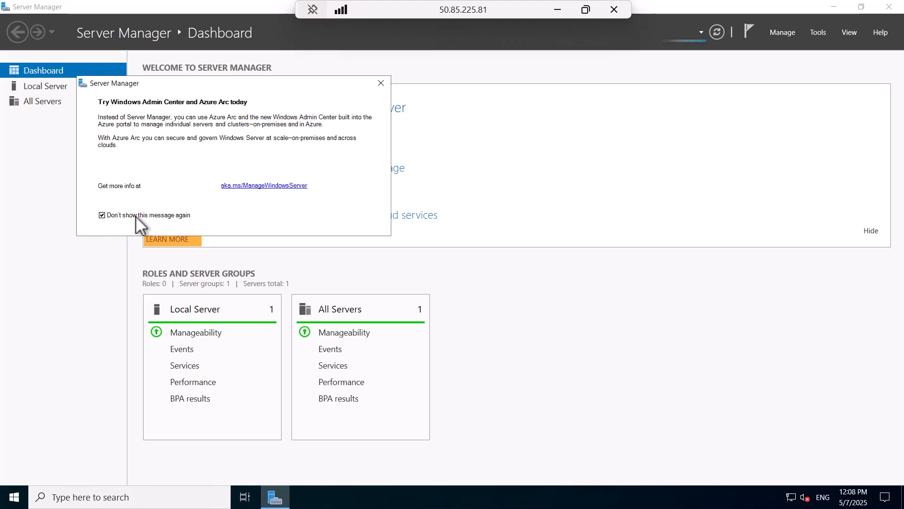
click(381, 84)
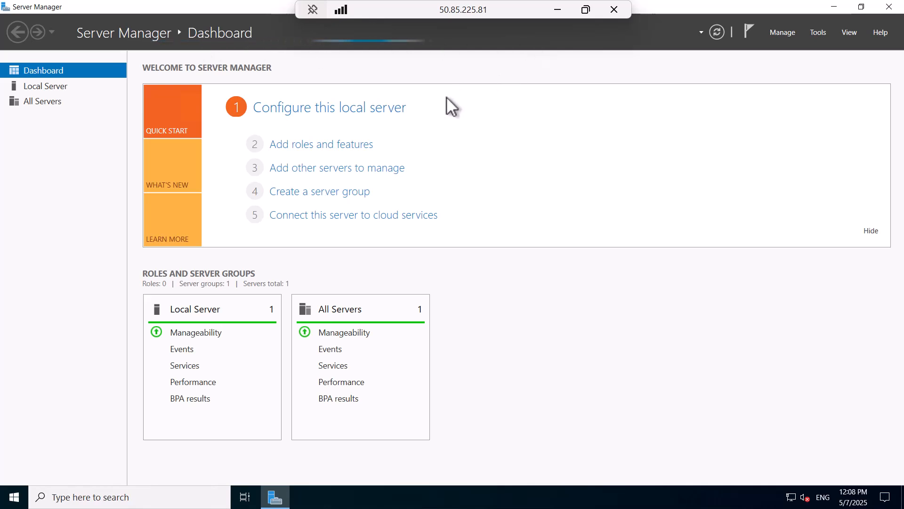
click(346, 153)
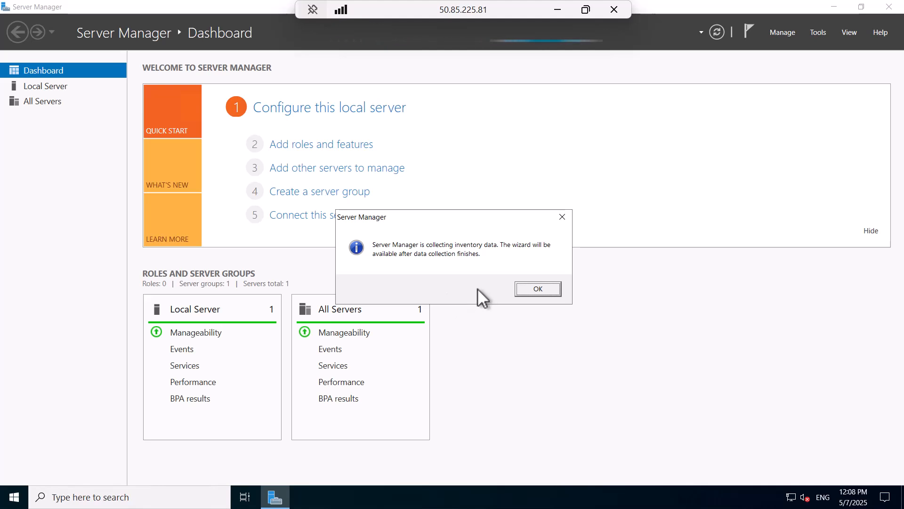
click(552, 286)
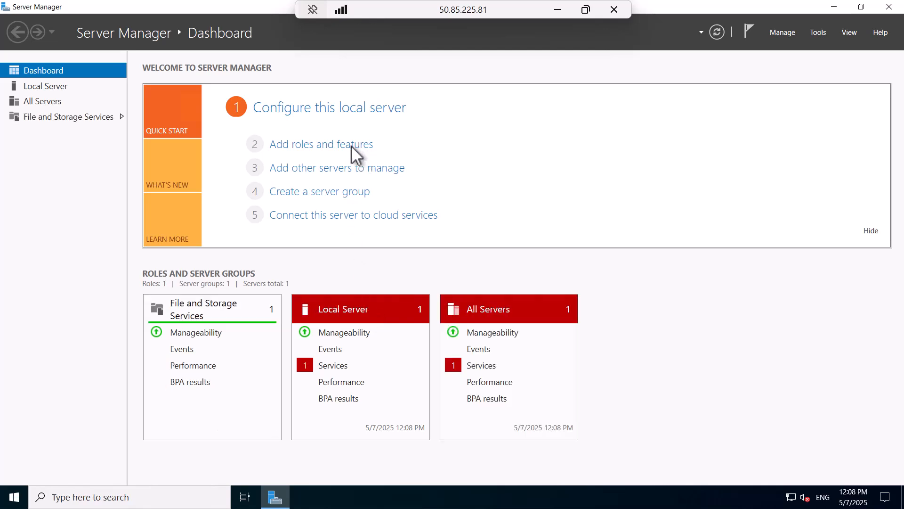
click(313, 144)
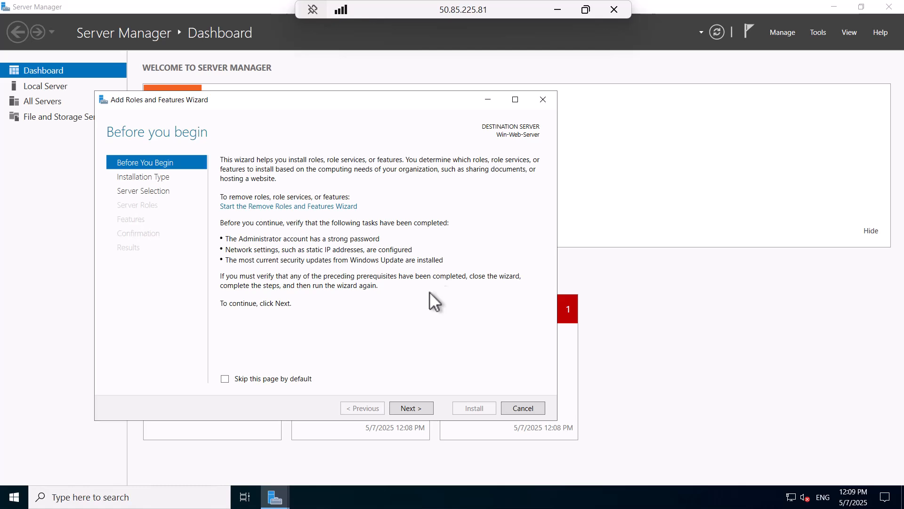
Keep role-based installation with Win-Web-Server as destination and advance to Select server roles
click(410, 407)
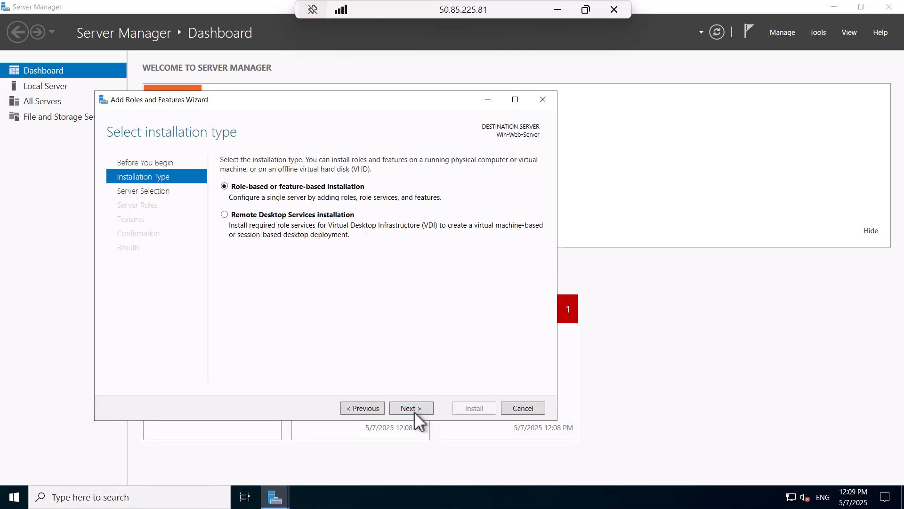
click(407, 408)
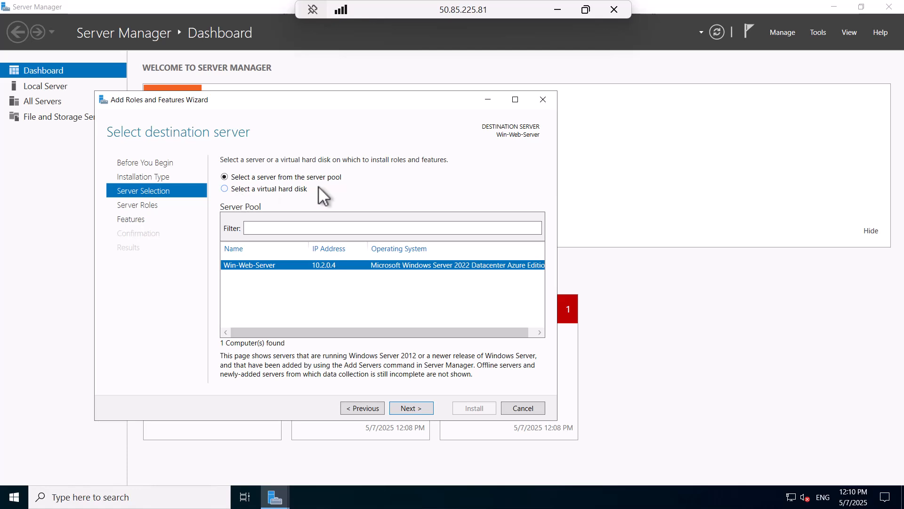
click(409, 408)
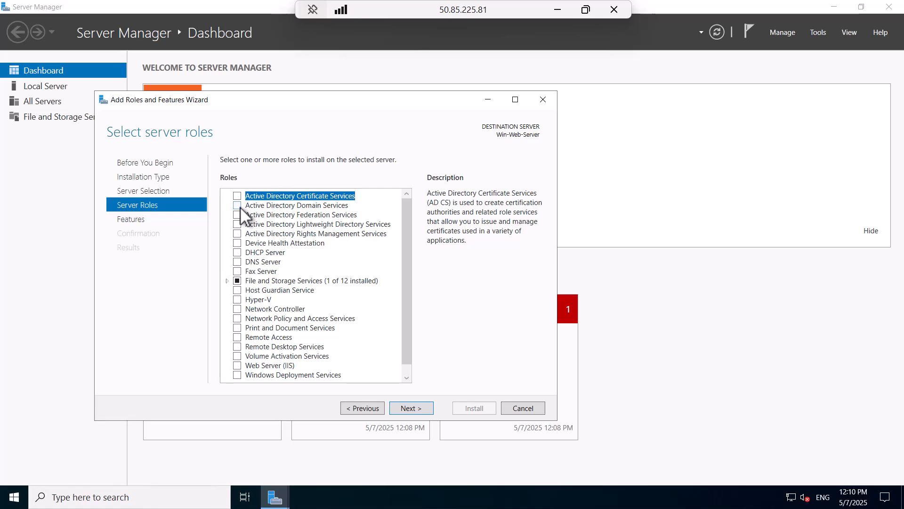
scroll(318, 360, down, 1)
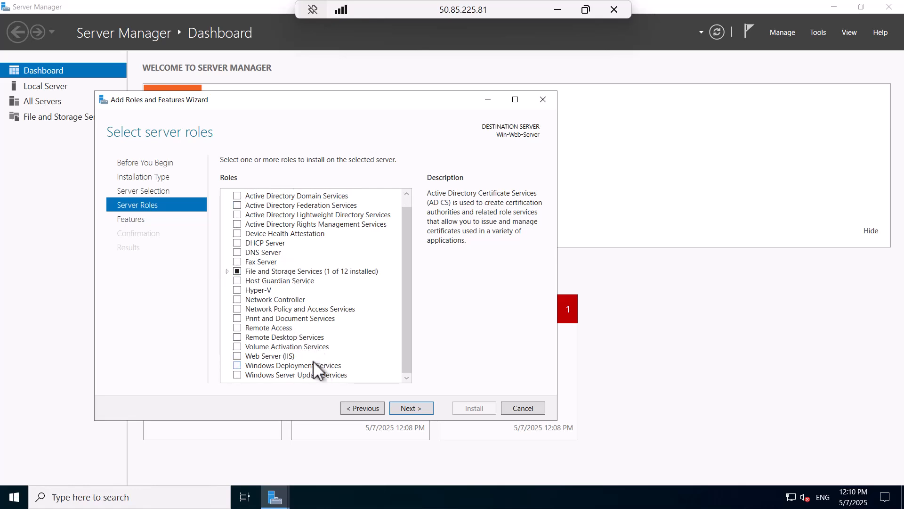
Select Web Server (IIS) with its management tools, add FTP Server to role services, and reach confirmation
click(236, 355)
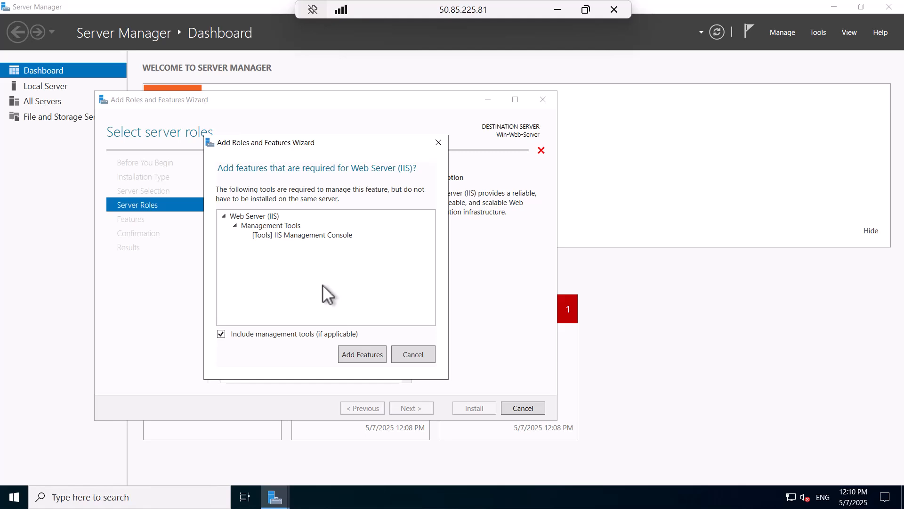
click(352, 350)
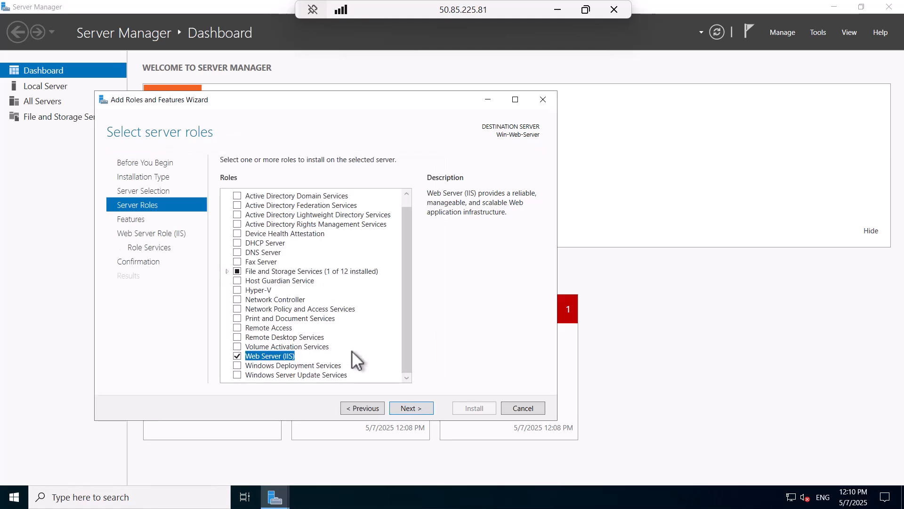
click(417, 407)
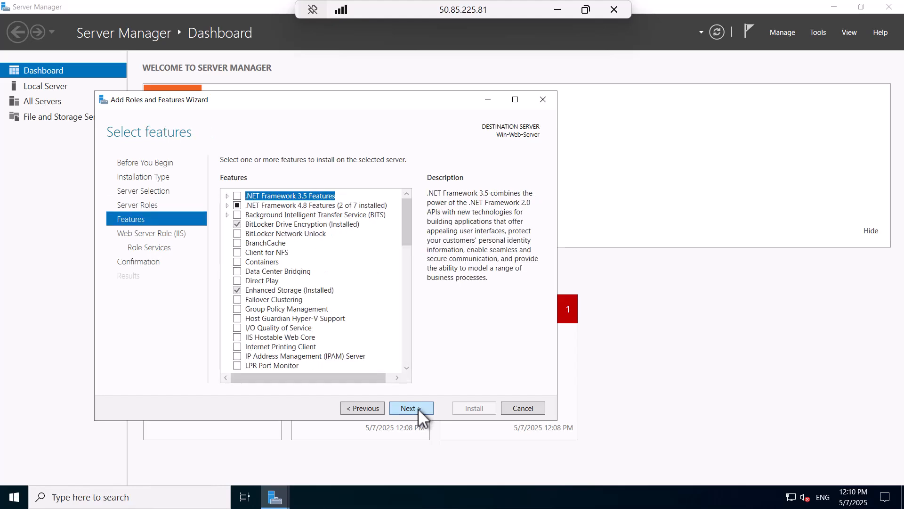
click(417, 408)
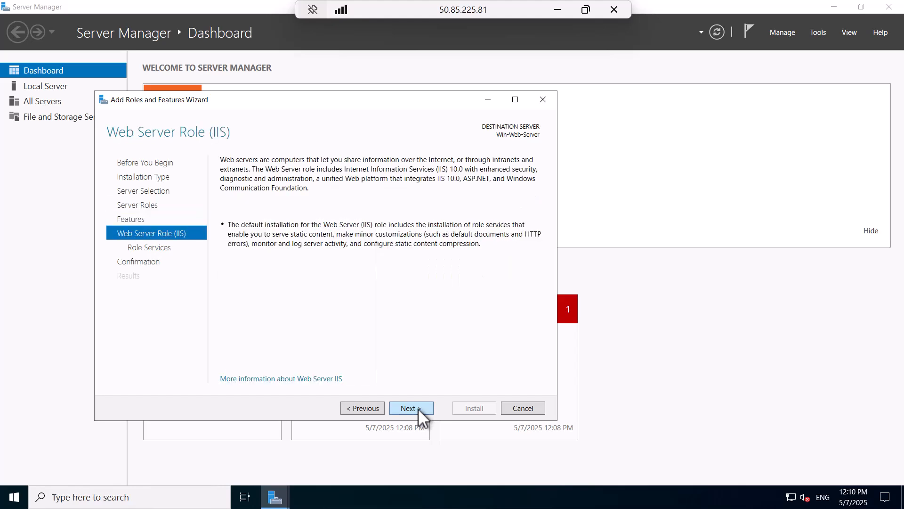
click(417, 408)
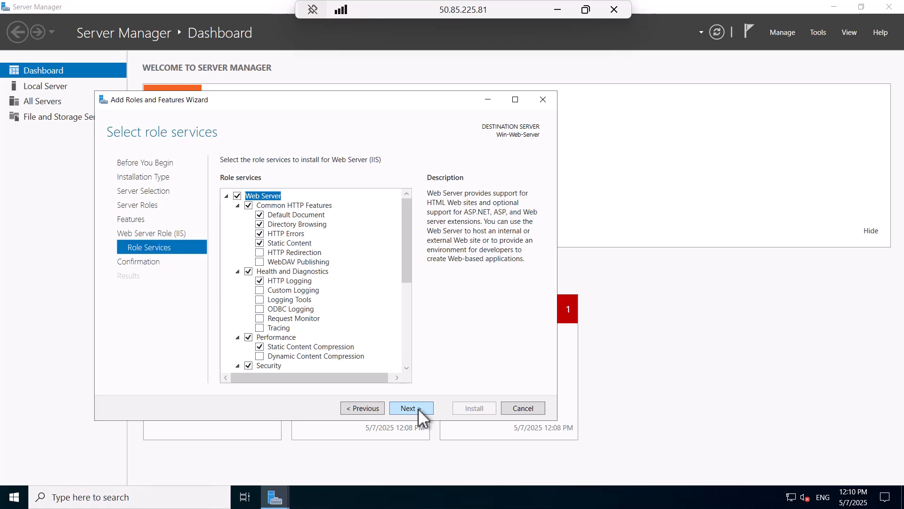
scroll(322, 238, down, 2)
scroll(311, 267, down, 4)
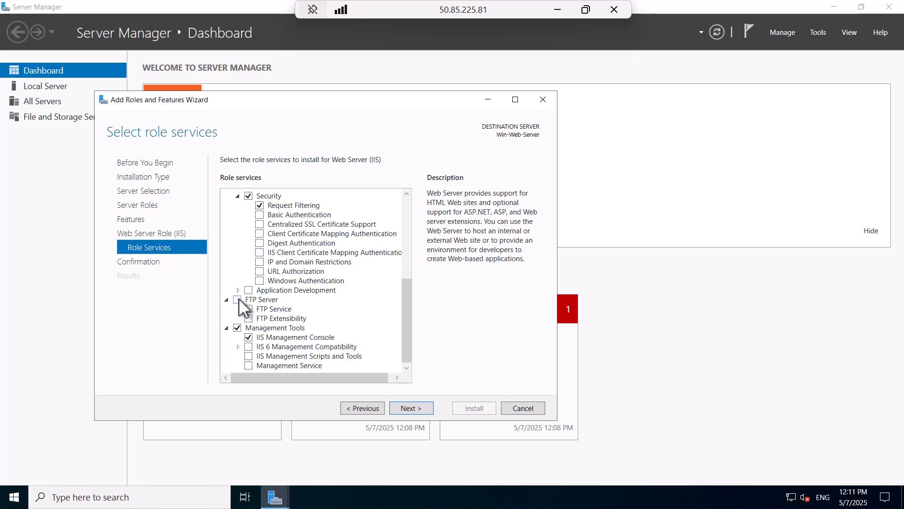
click(238, 299)
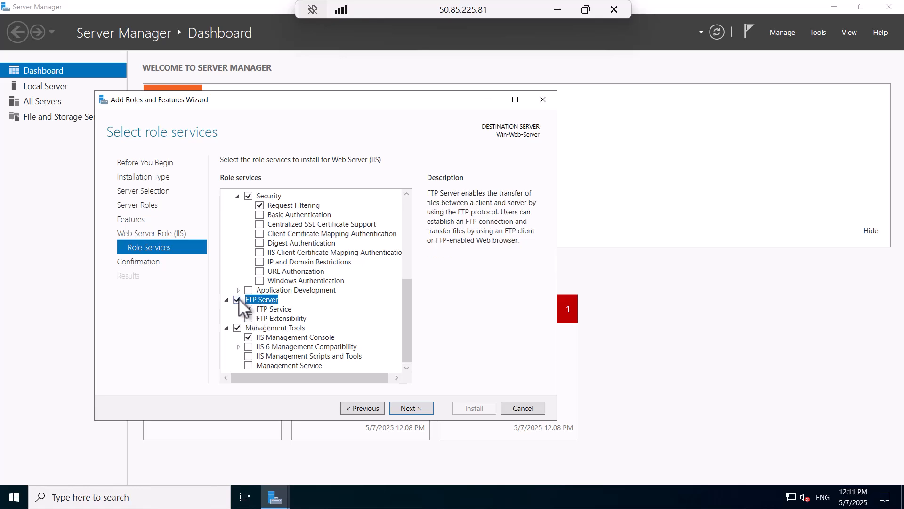
click(416, 407)
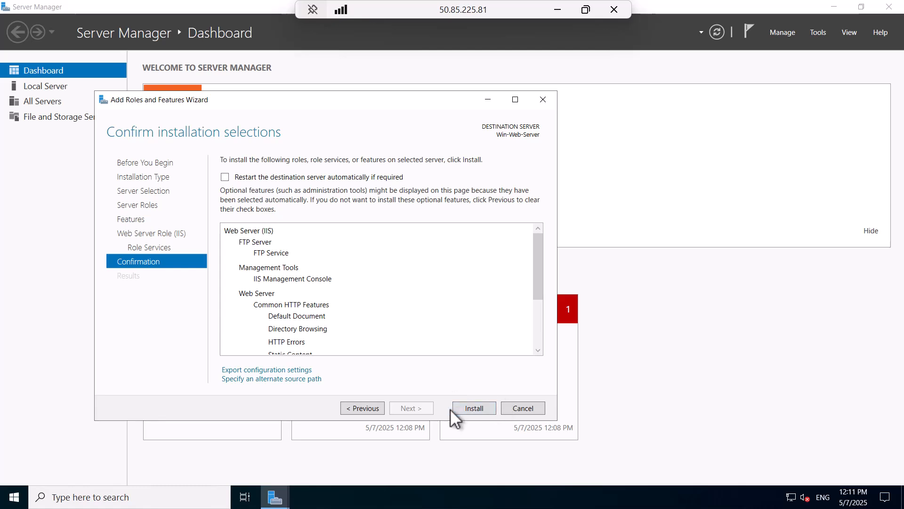
Install the IIS and FTP roles, close the wizard, and check then dismiss the progress notification
click(469, 408)
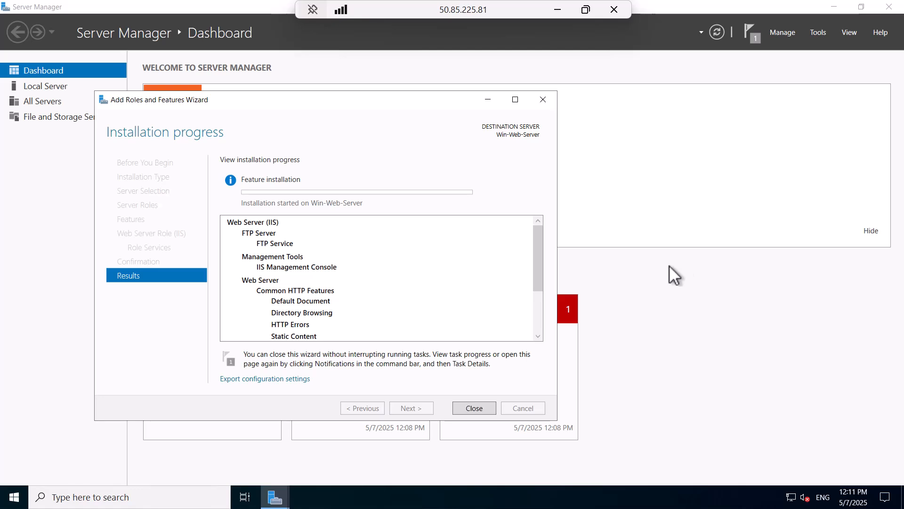
click(471, 408)
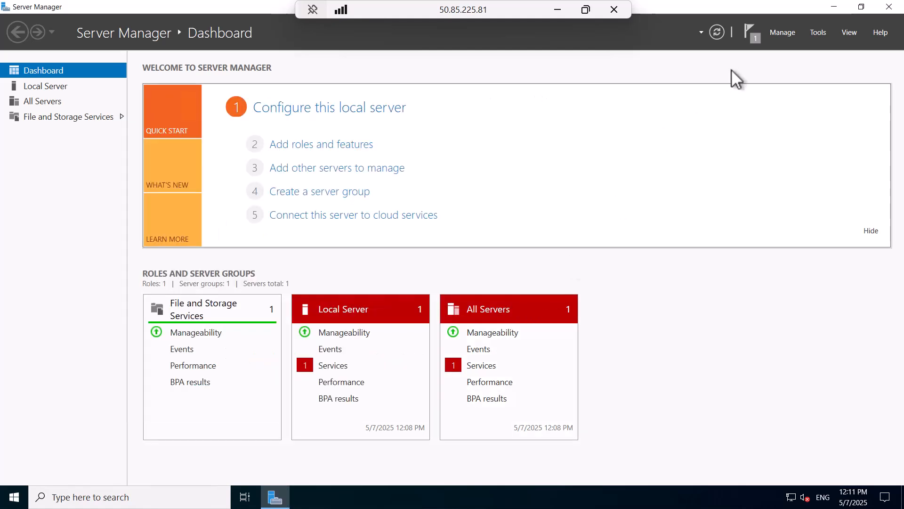
click(754, 37)
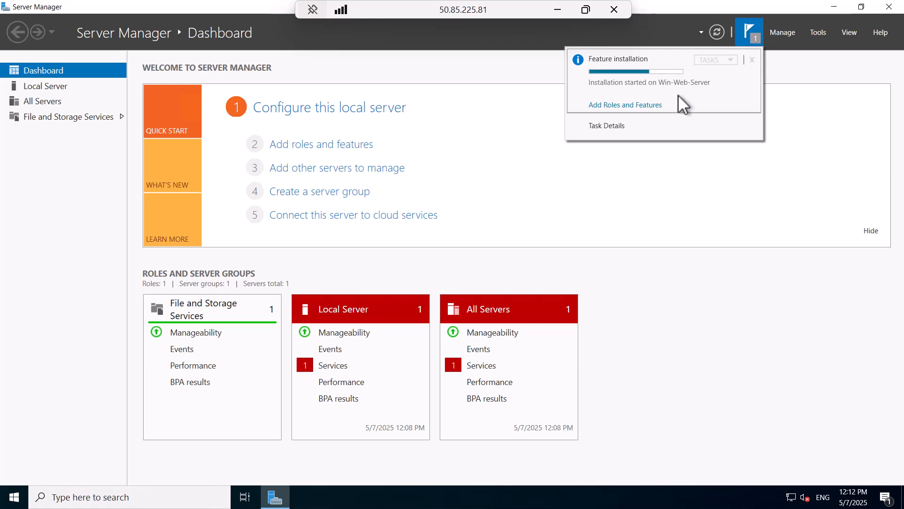
click(821, 75)
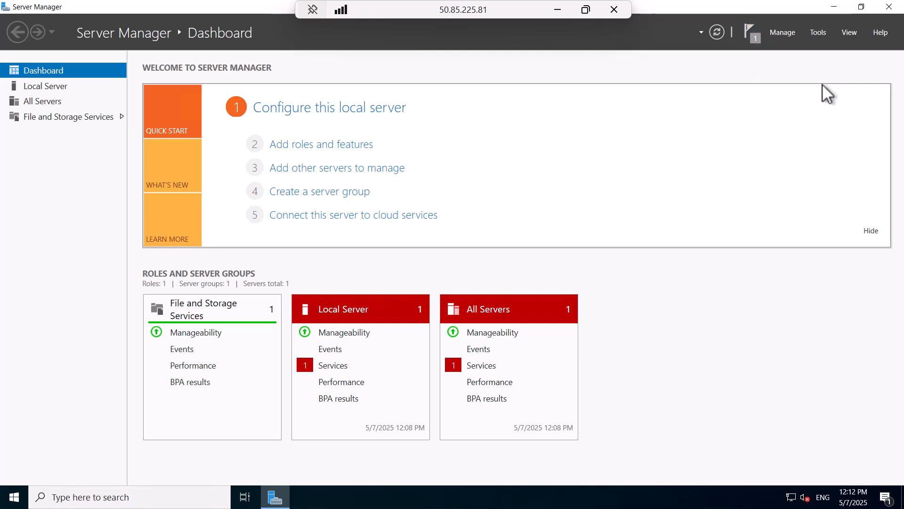
Launch IIS Manager from Tools and open Default Web Site under Win-Web-Server > Sites
click(818, 32)
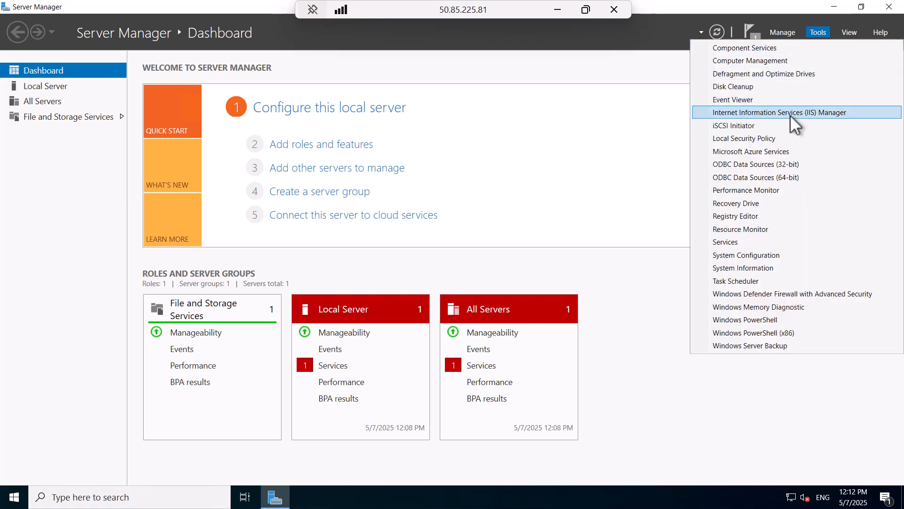
click(807, 113)
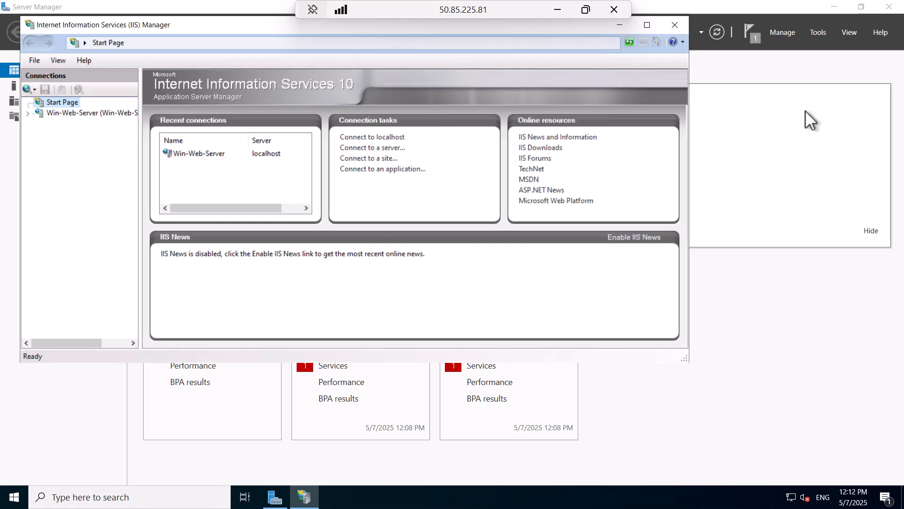
click(27, 113)
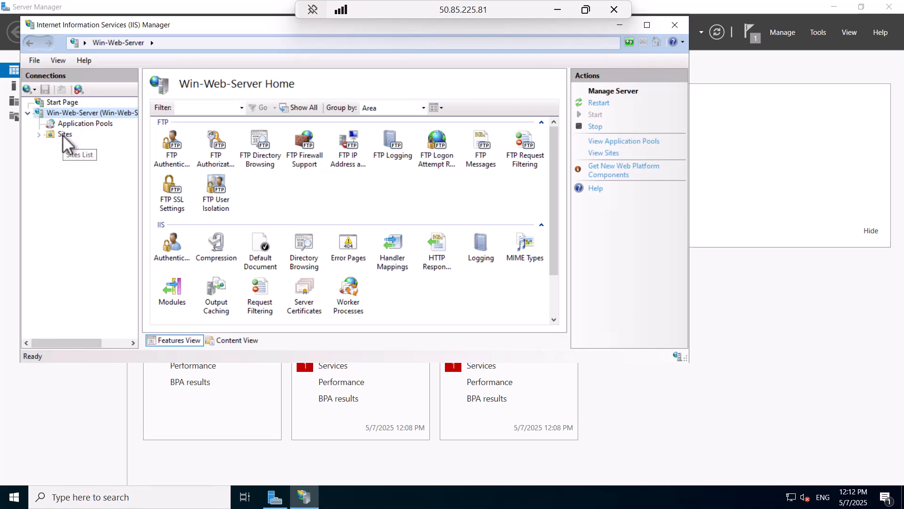
click(64, 135)
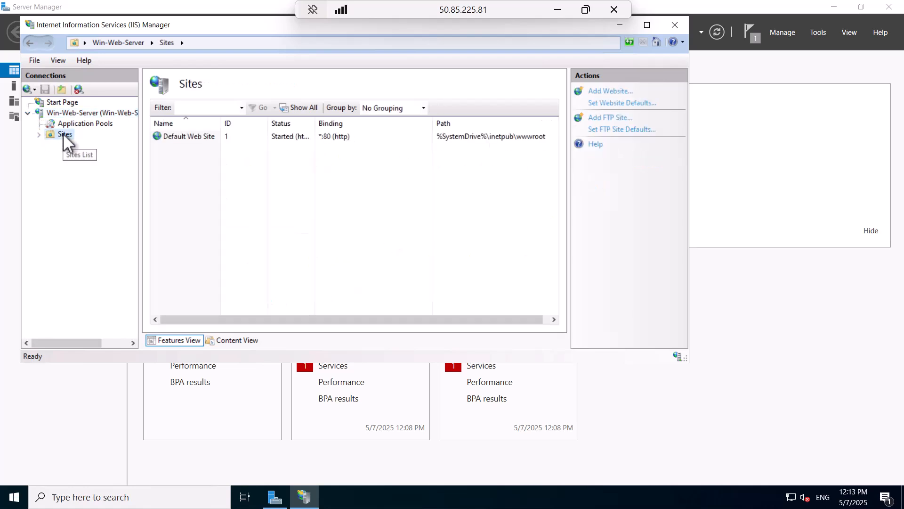
click(67, 124)
click(37, 134)
click(81, 140)
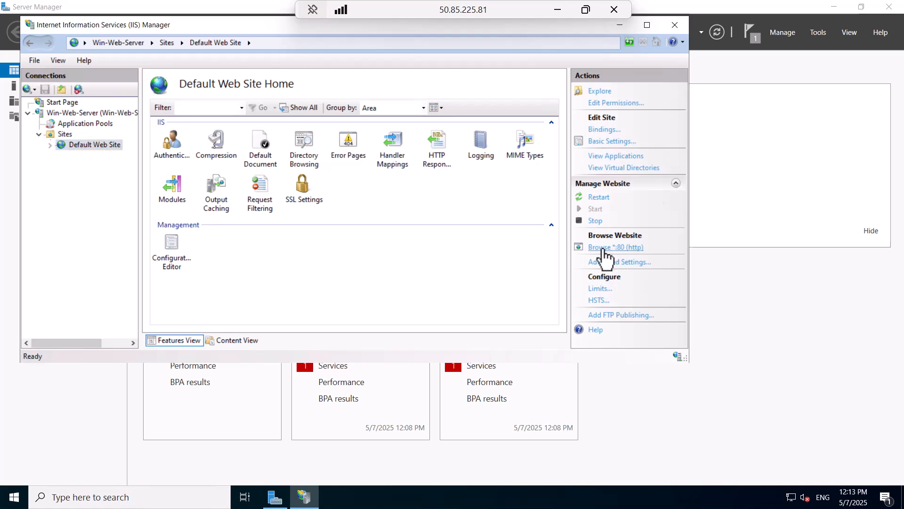
Browse *:80, skip Edge's first-run screens to view the localhost IIS page, then minimize the RDP session
click(604, 248)
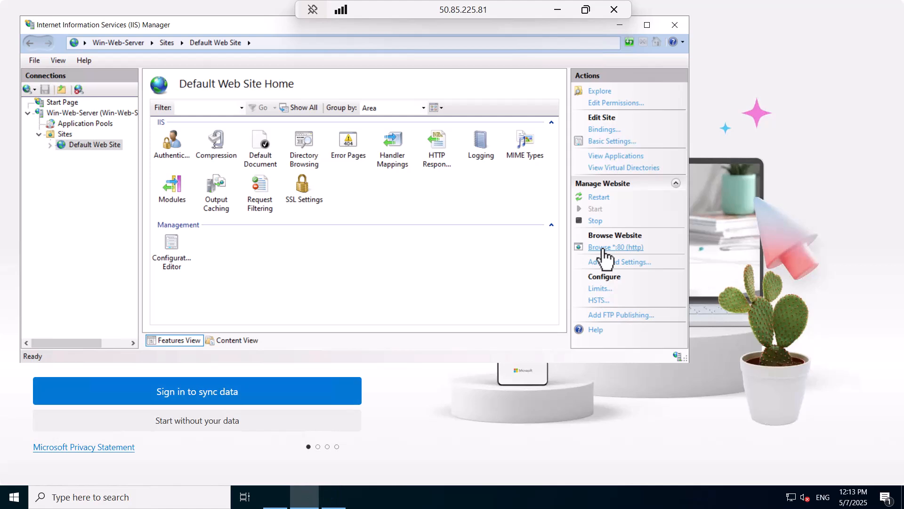
click(333, 498)
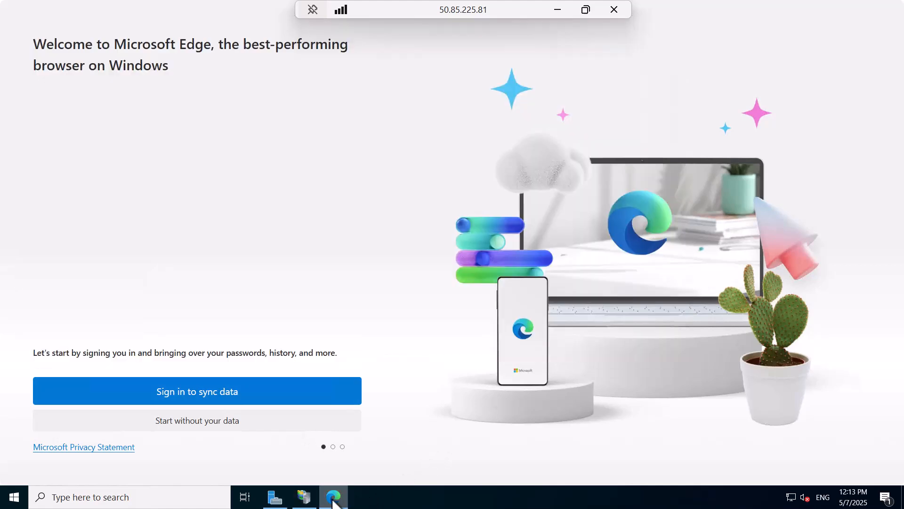
click(233, 423)
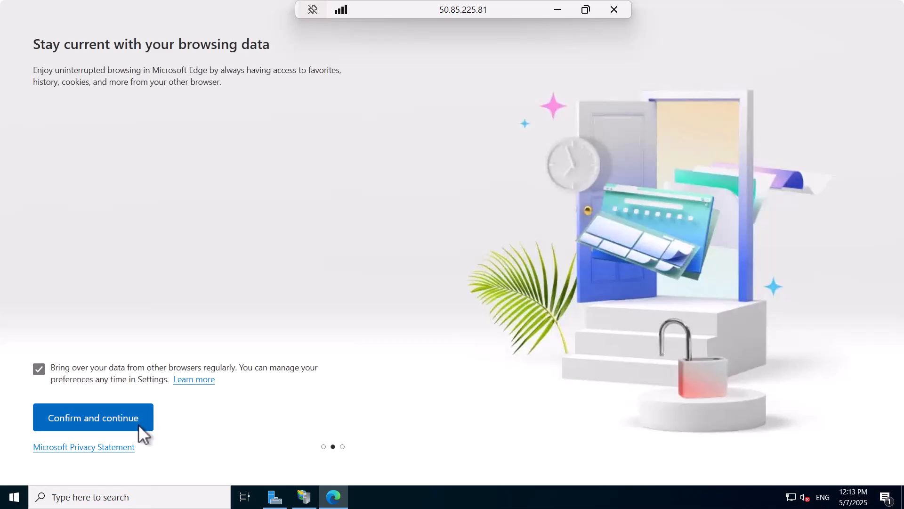
click(138, 425)
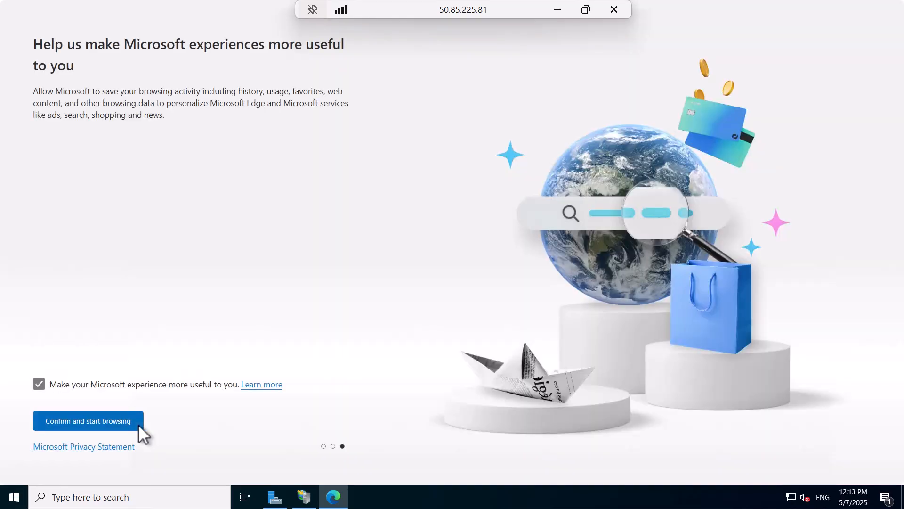
click(138, 424)
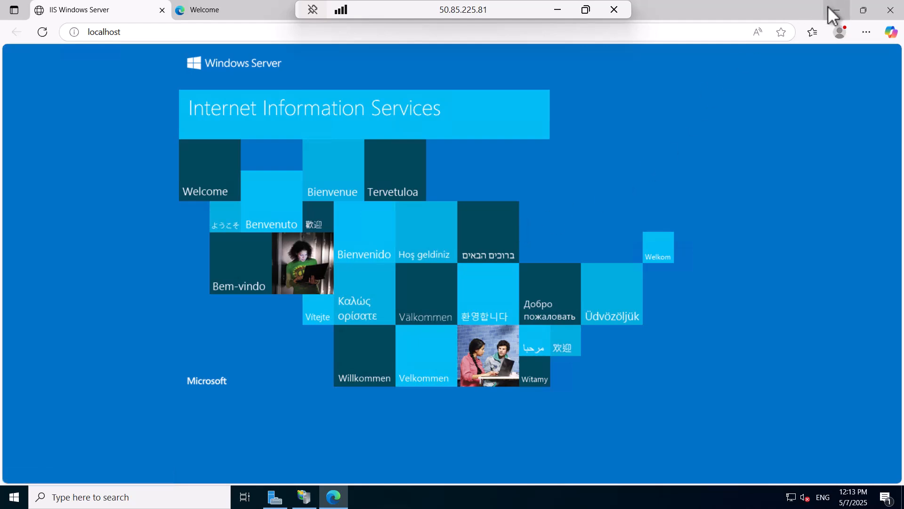
click(557, 10)
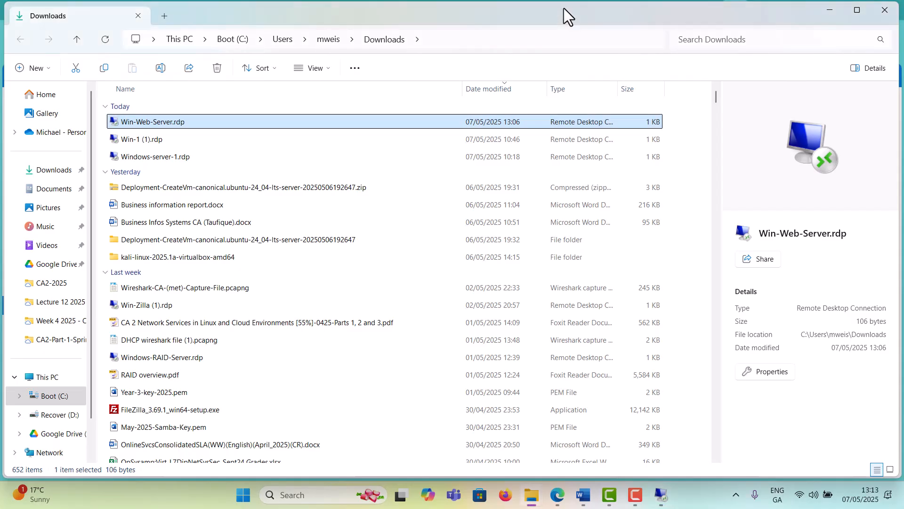
Refresh the 50.85.225.81 tab, which still times out, then return to the Azure portal tab
click(139, 16)
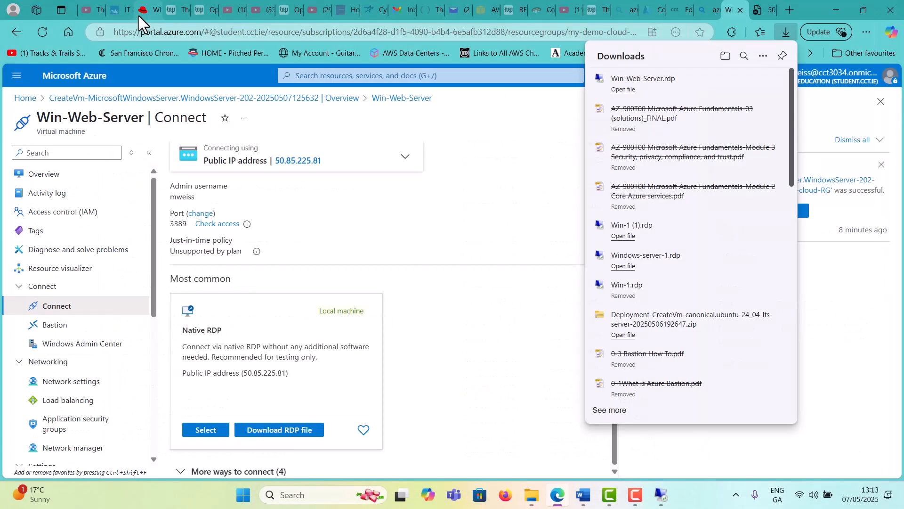
click(763, 11)
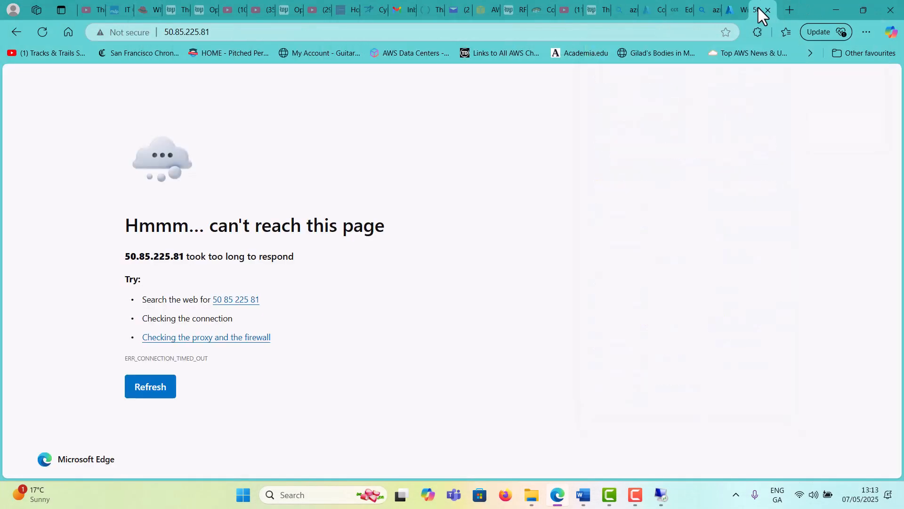
click(156, 387)
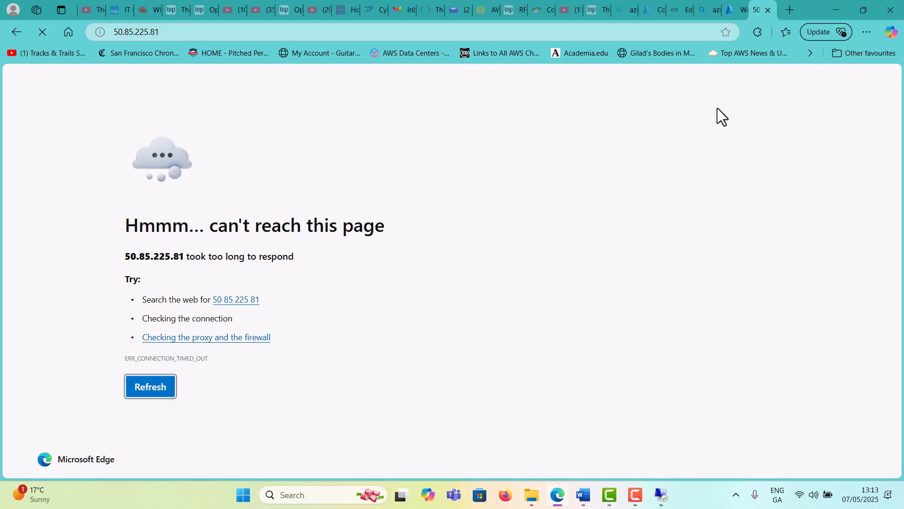
click(730, 8)
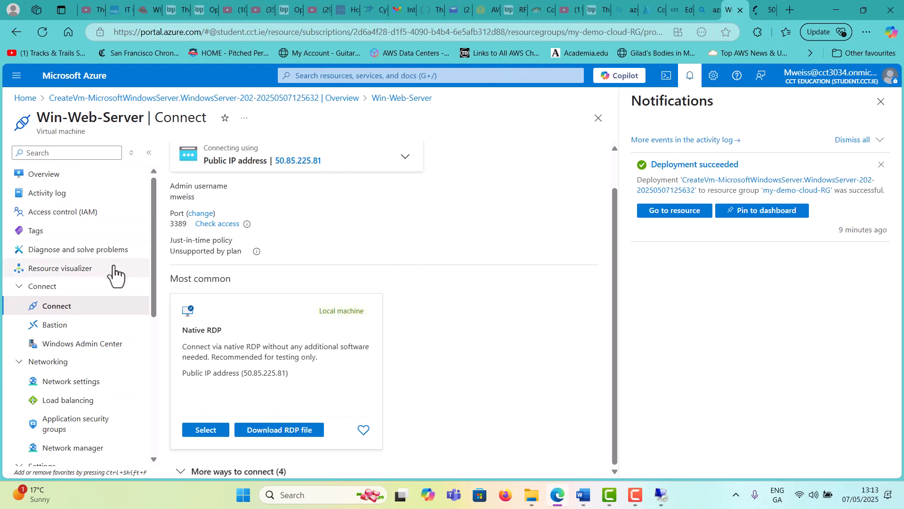
Go from the portal Home through Virtual machines to Win-Web-Server's network settings
click(25, 97)
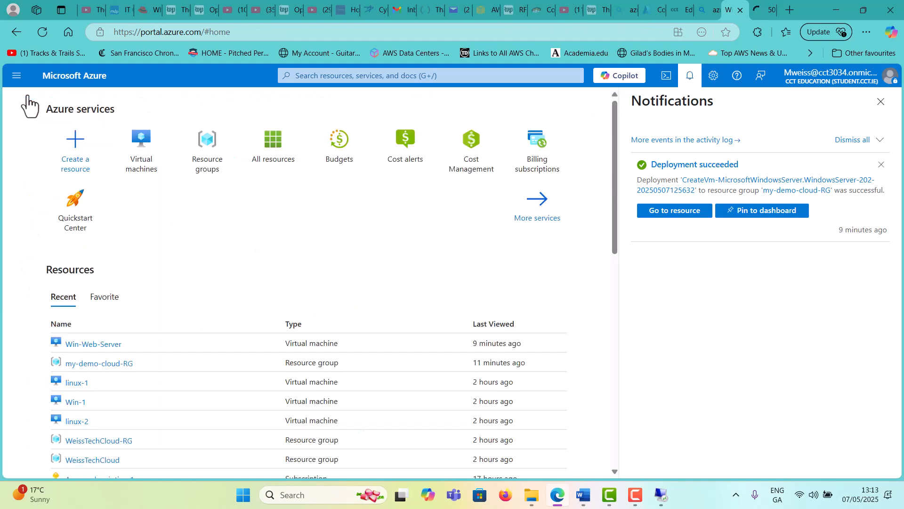
click(17, 77)
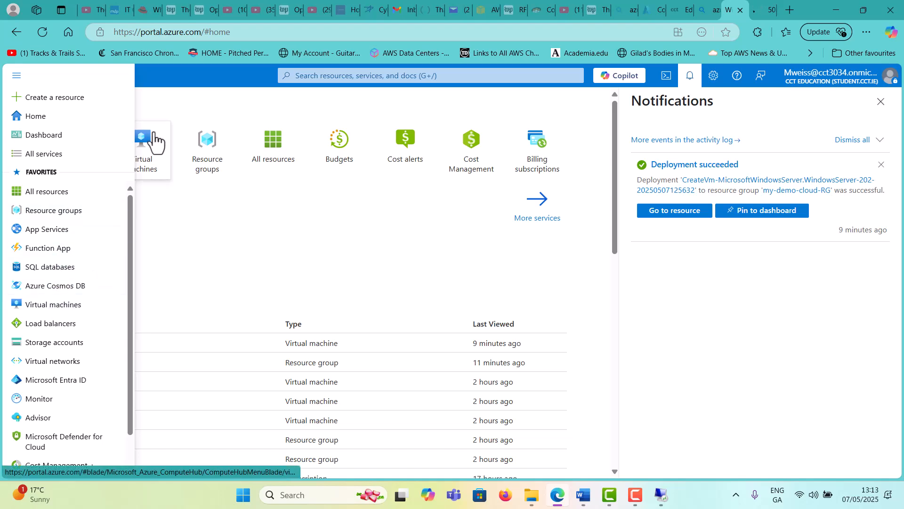
click(53, 305)
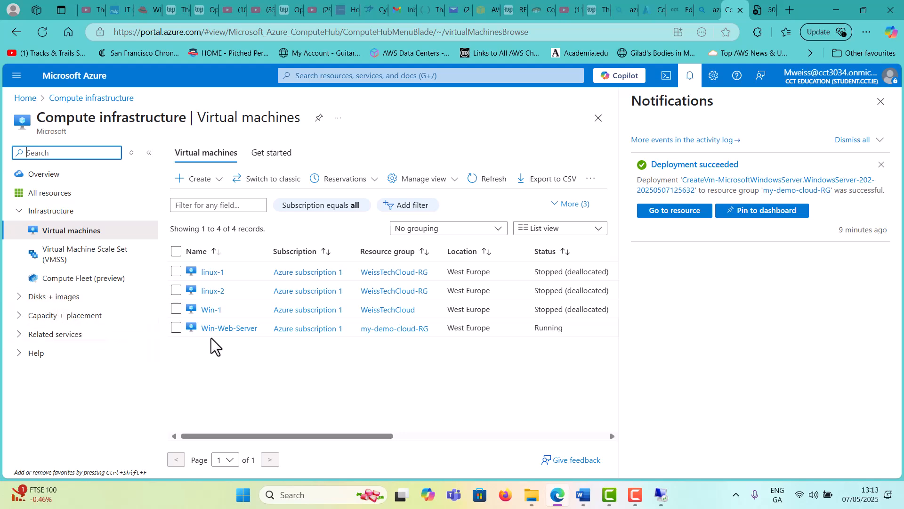
click(229, 328)
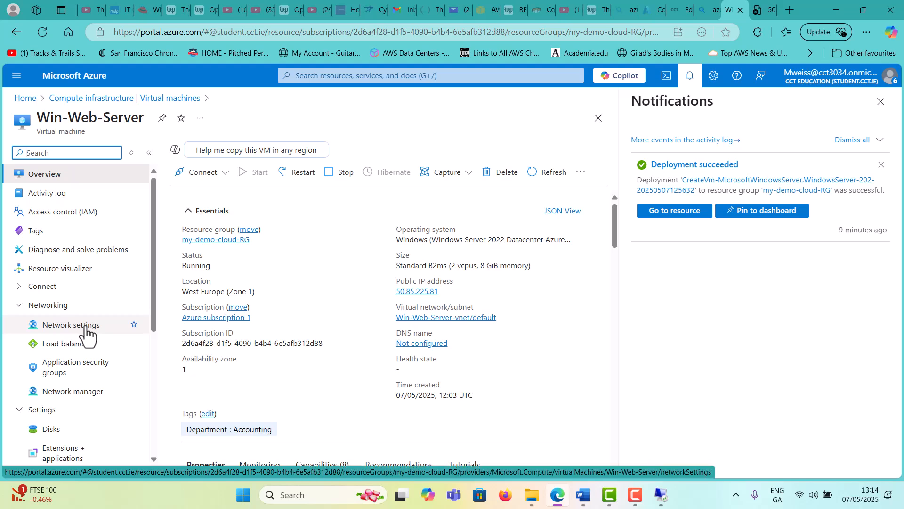
click(86, 330)
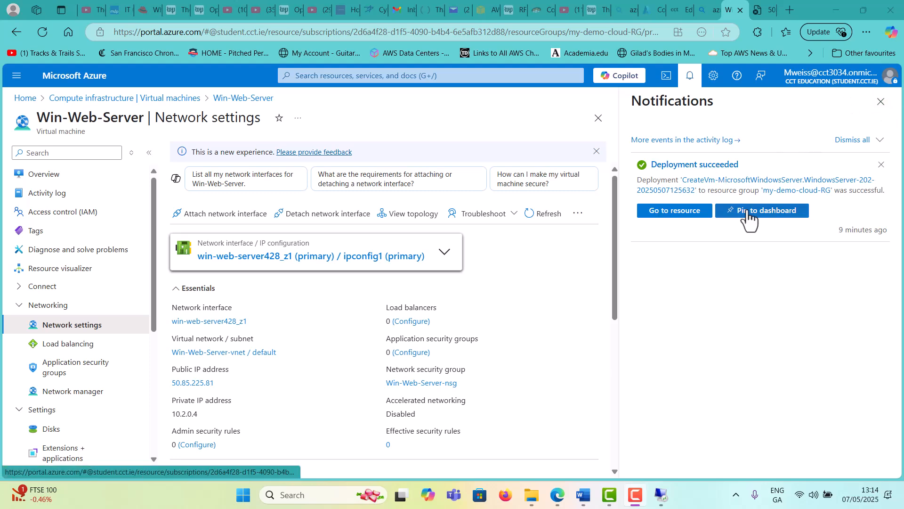
Review the inbound port rules, where only RDP on port 3389 at priority 300 is allowed
click(880, 102)
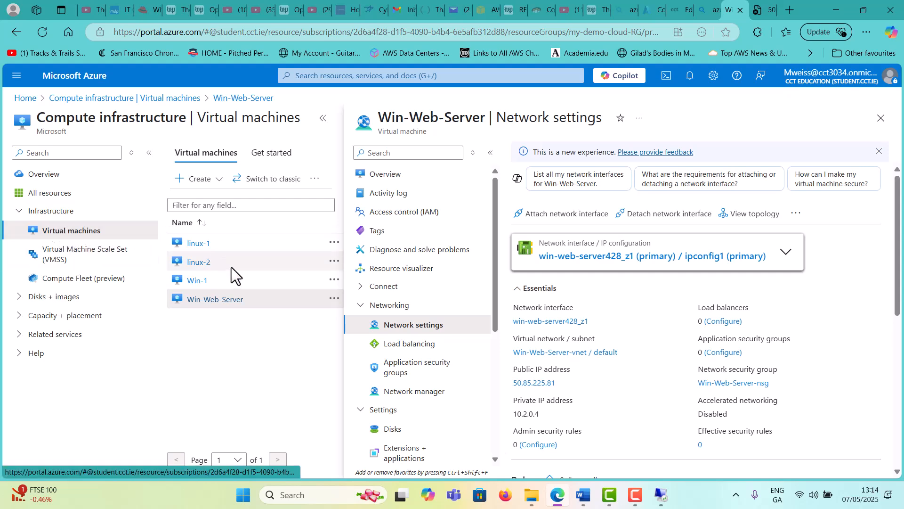
scroll(626, 339, down, 5)
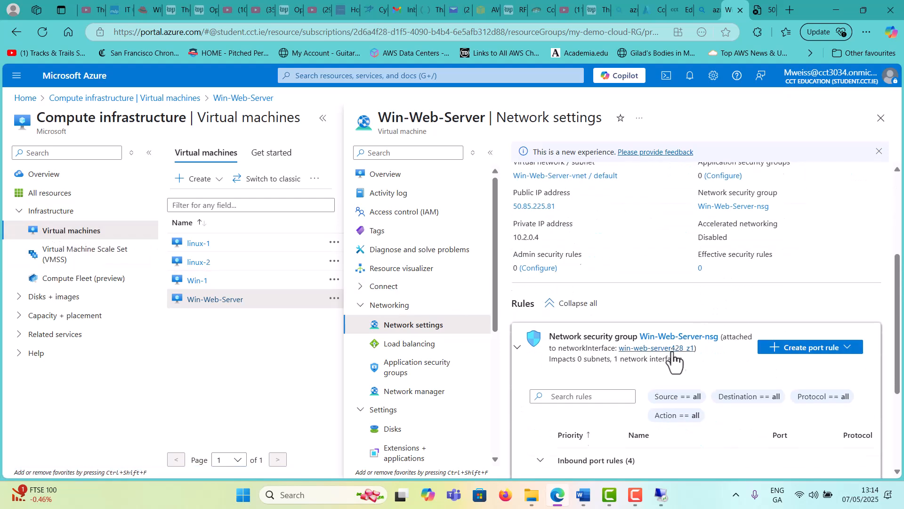
scroll(697, 358, down, 2)
scroll(659, 306, up, 3)
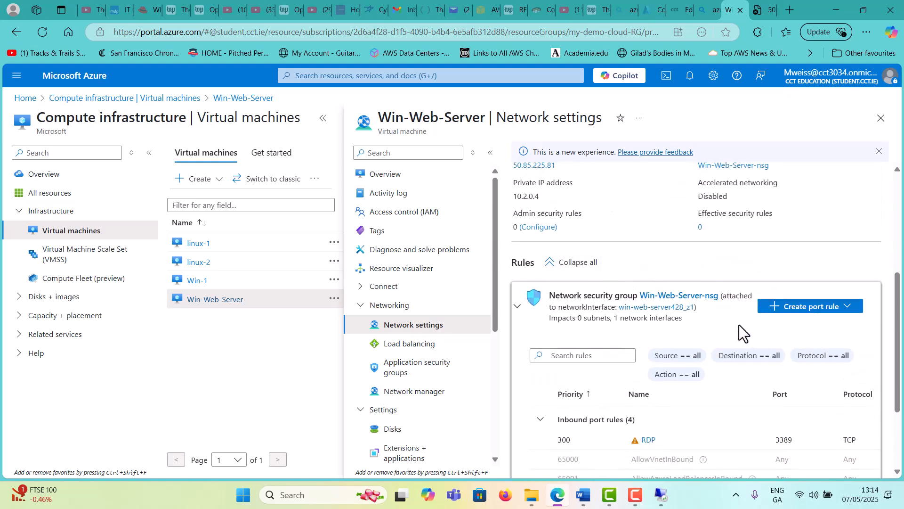
scroll(739, 324, down, 1)
scroll(782, 288, down, 1)
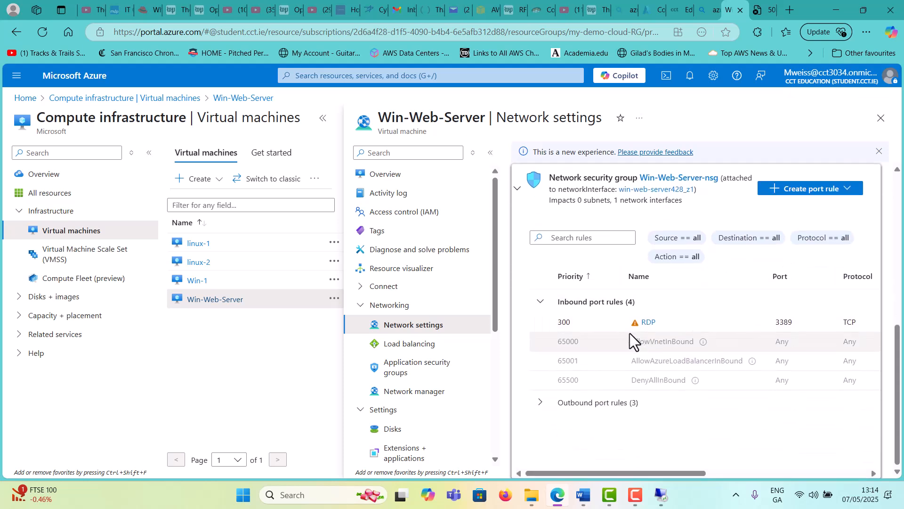
drag(663, 472, 635, 451)
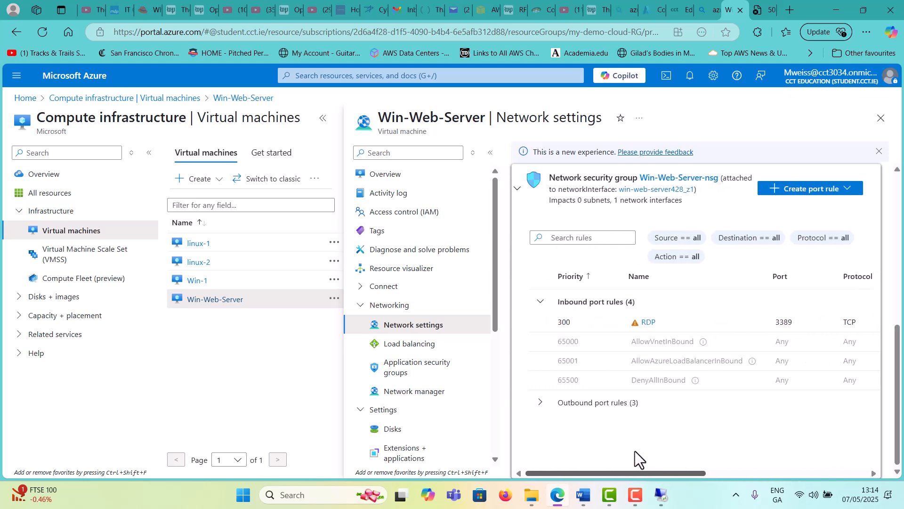
Add the AllowAnyHTTPInbound rule with service HTTP (port 80, priority 310) and check the creation notification
click(813, 198)
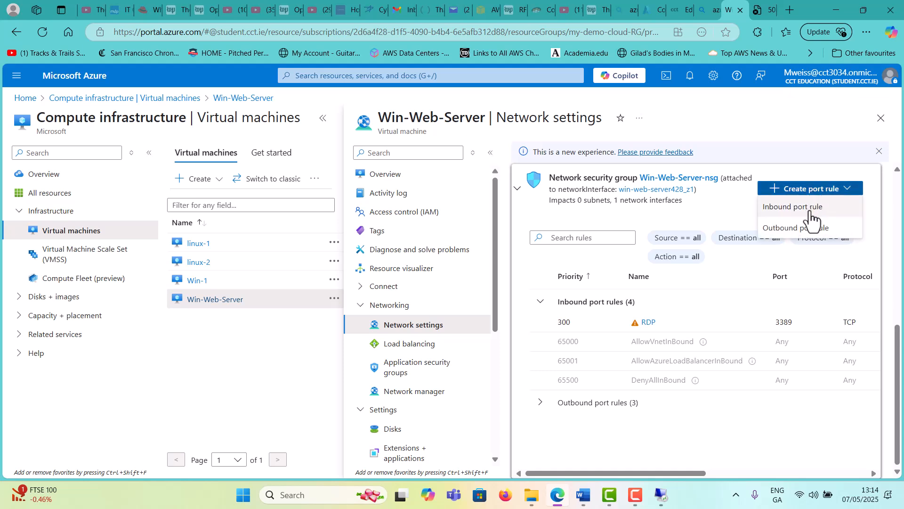
click(811, 220)
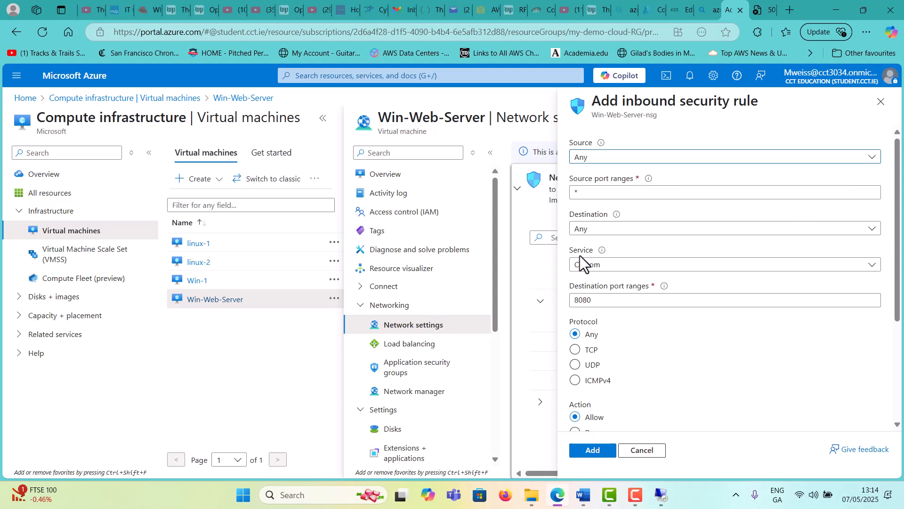
click(625, 268)
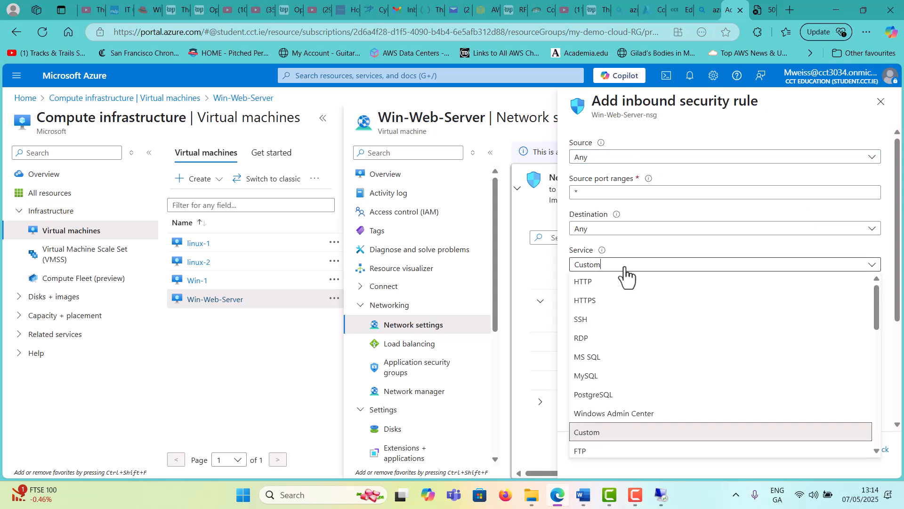
click(588, 282)
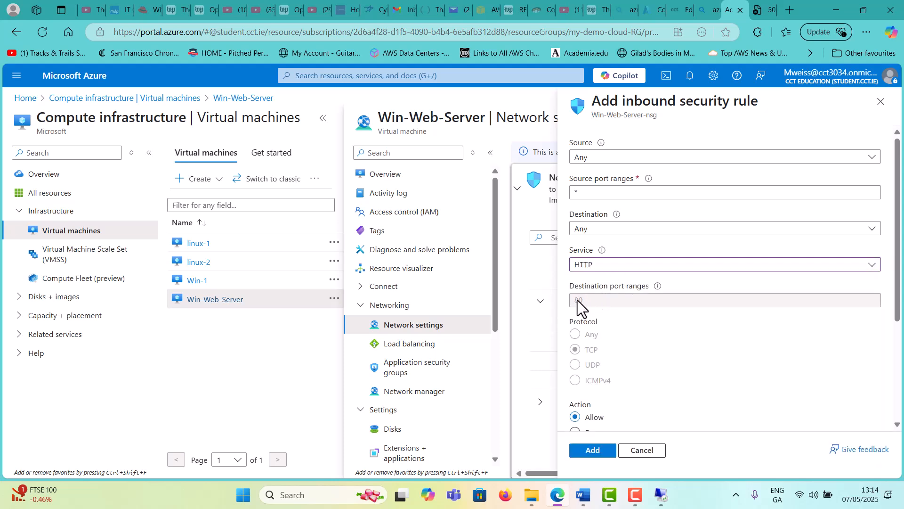
scroll(620, 387, down, 3)
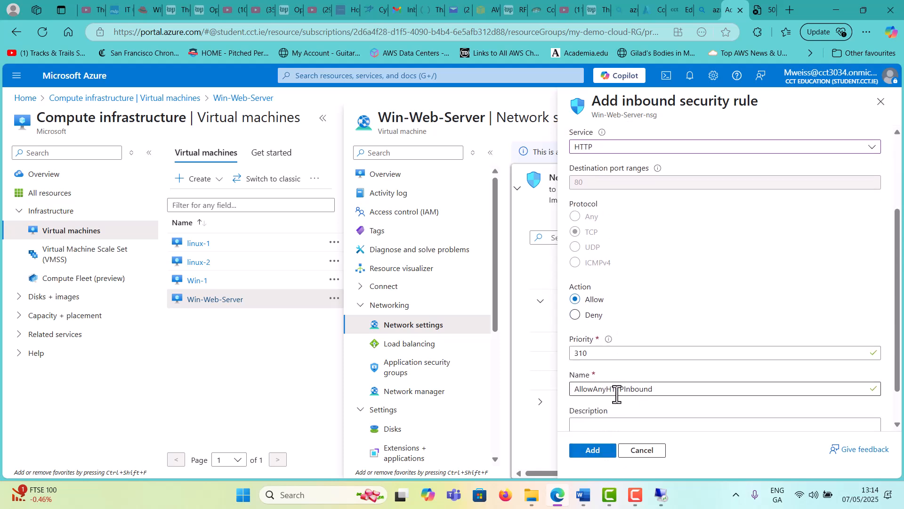
scroll(609, 351, down, 1)
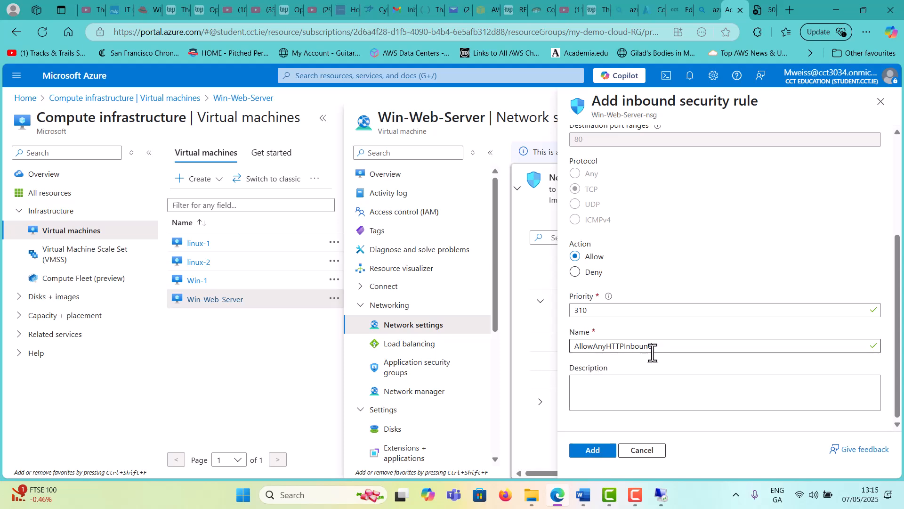
click(606, 451)
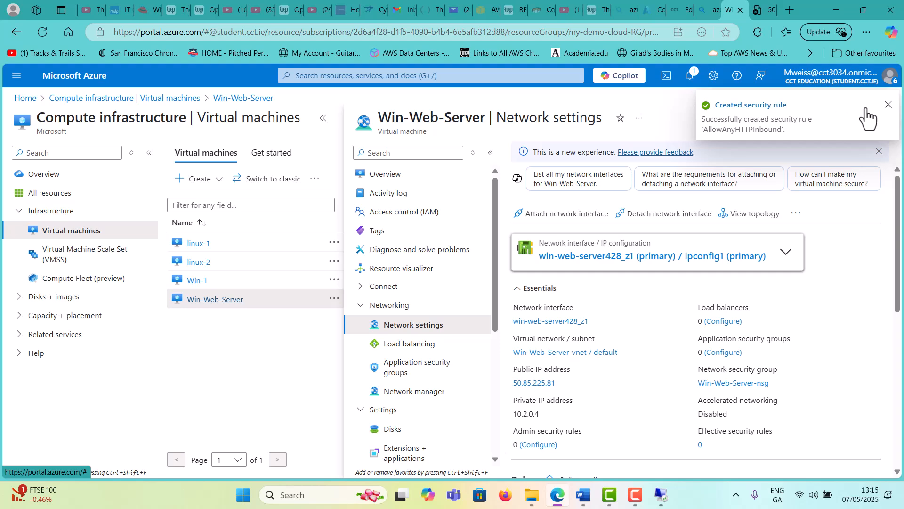
click(887, 106)
click(700, 75)
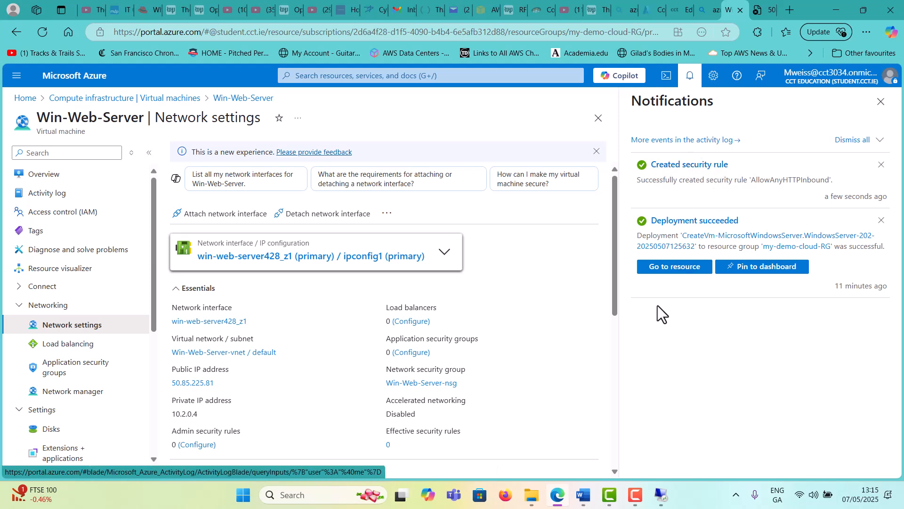
click(766, 9)
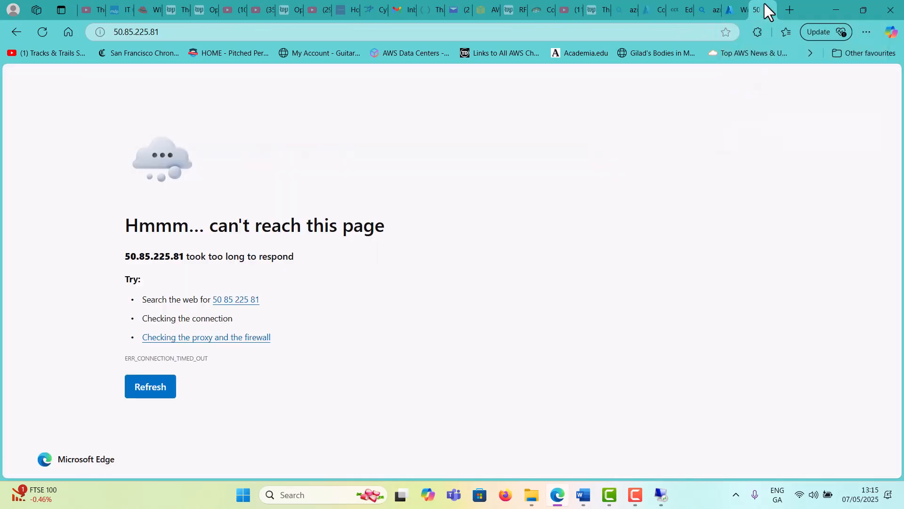
click(144, 392)
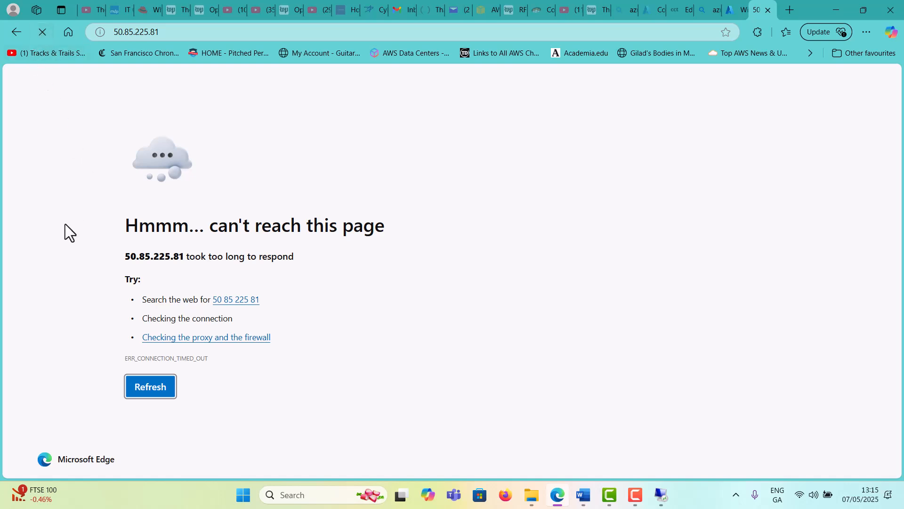
Return to Win-Web-Server's network settings to see AllowAnyHTTPInbound allowing TCP 80 at priority 310
click(737, 10)
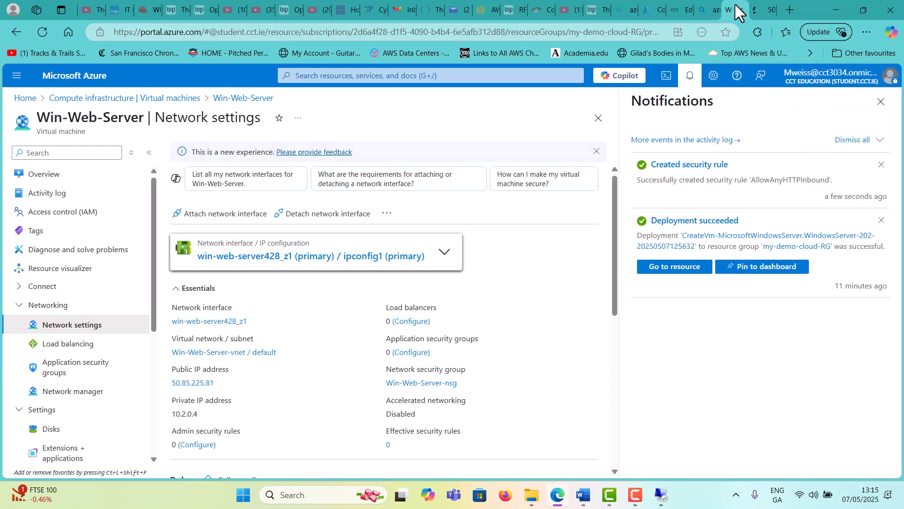
click(684, 274)
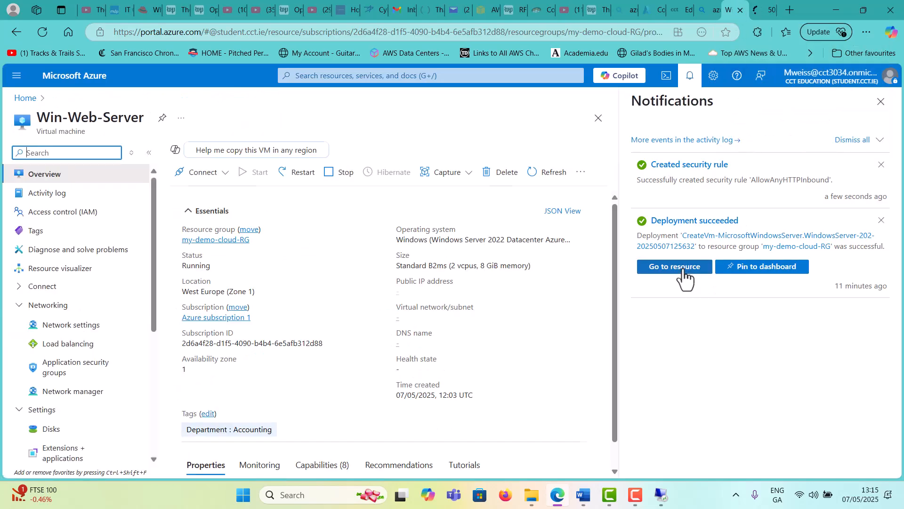
scroll(547, 278, down, 7)
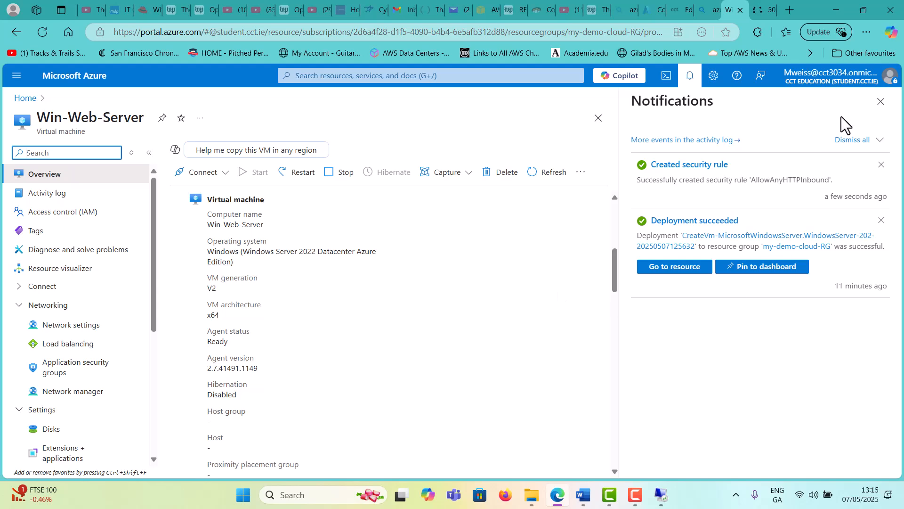
click(886, 106)
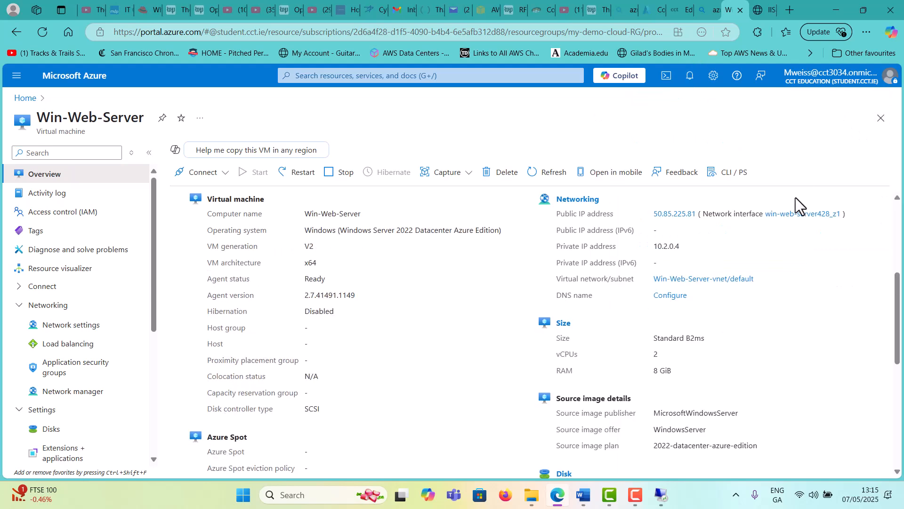
scroll(782, 235, down, 7)
scroll(782, 249, up, 4)
scroll(782, 249, up, 5)
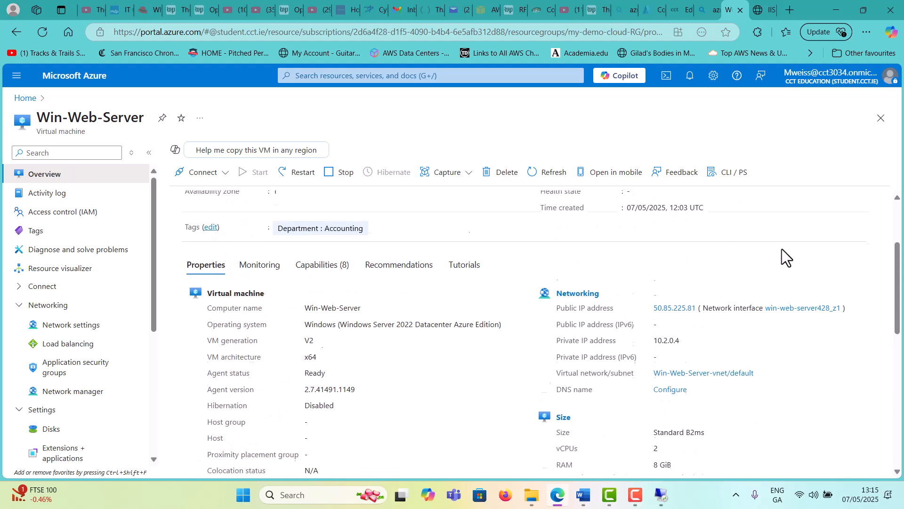
click(66, 329)
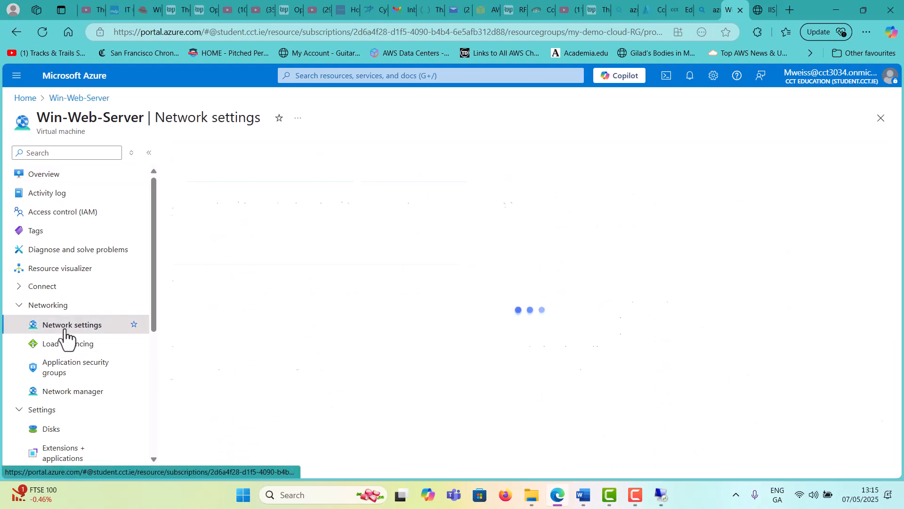
scroll(726, 258, down, 5)
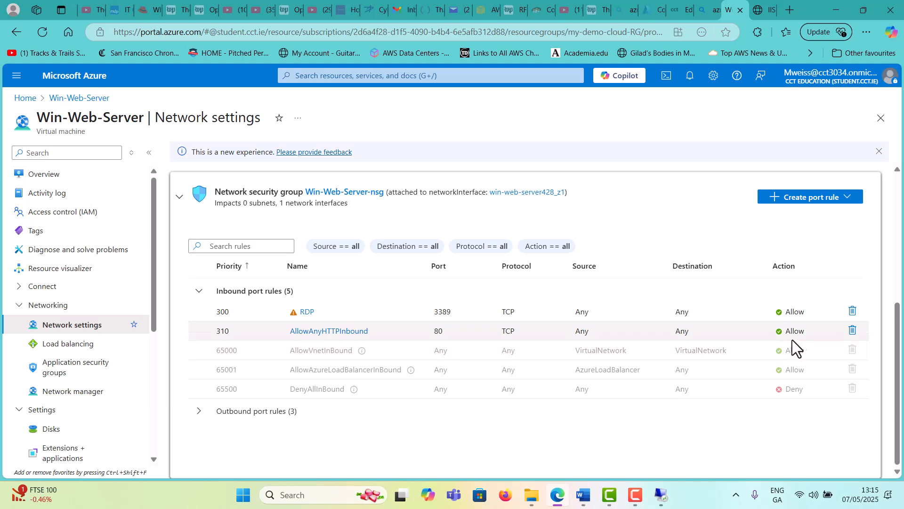
click(762, 6)
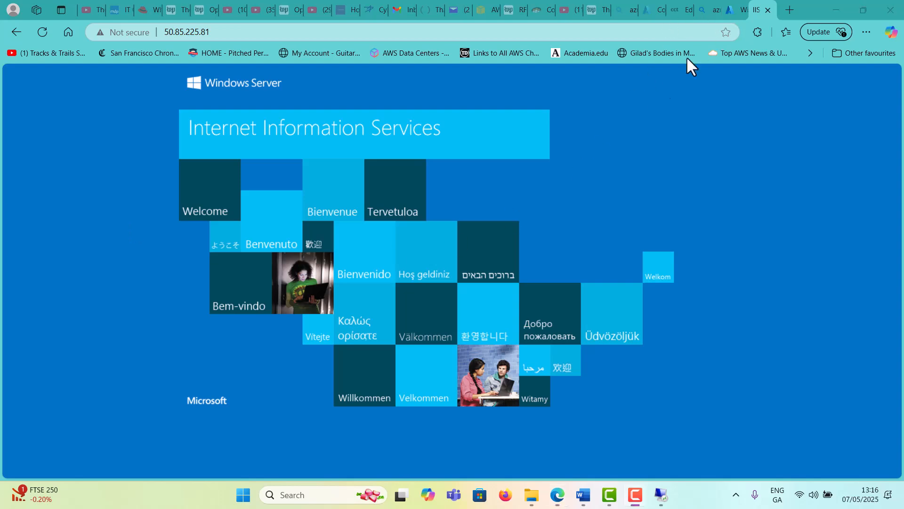
click(734, 4)
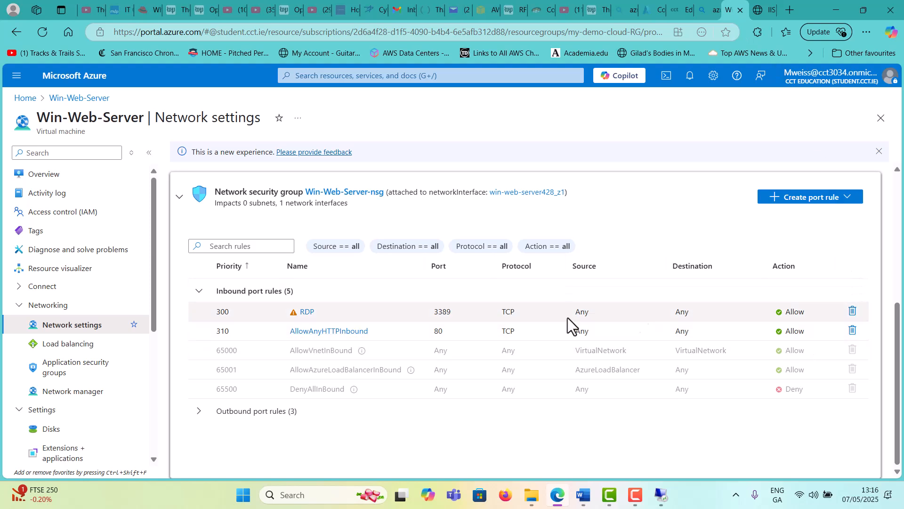
Delete the AllowAnyHTTPInbound rule and check the deletion notification
click(852, 330)
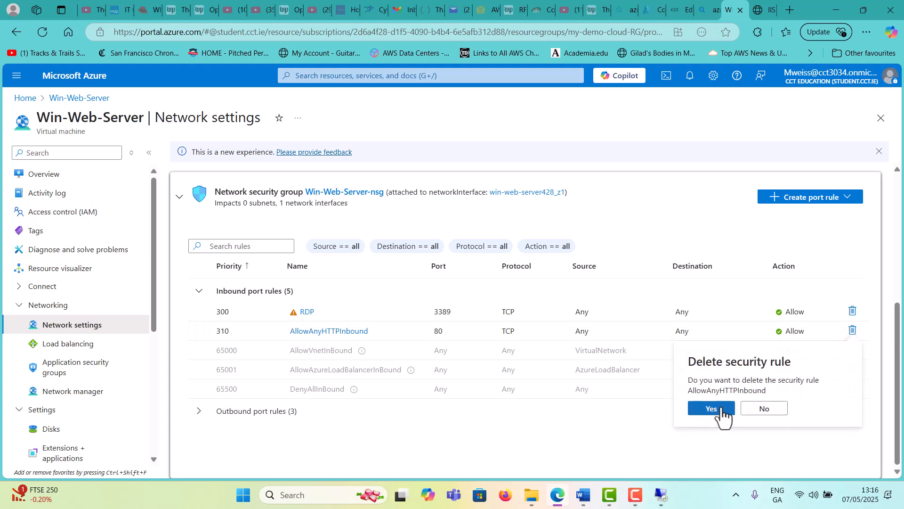
click(711, 408)
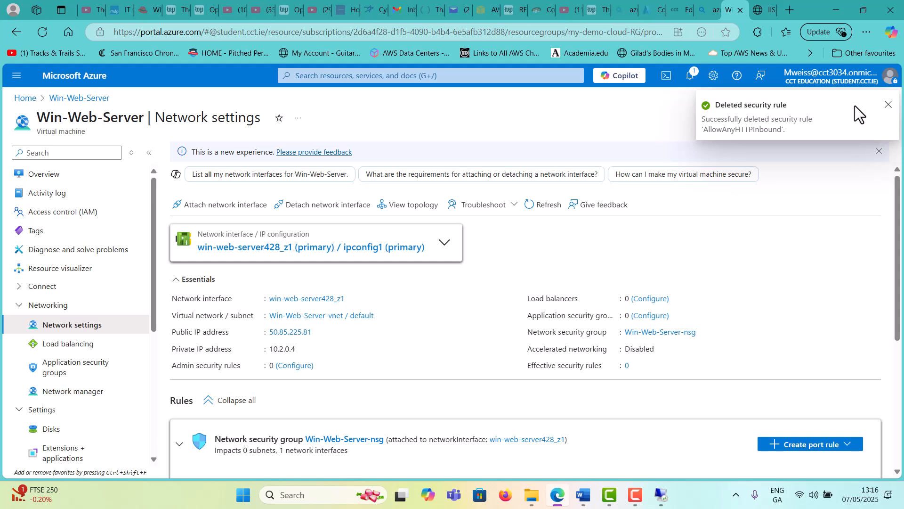
click(690, 75)
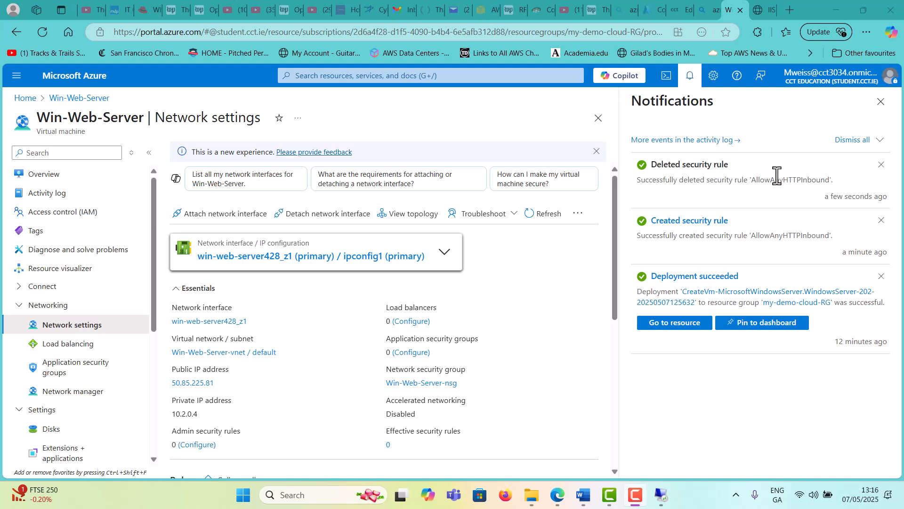
Reload the IIS page at 50.85.225.81 to test access, then go back to the Azure portal
click(762, 1)
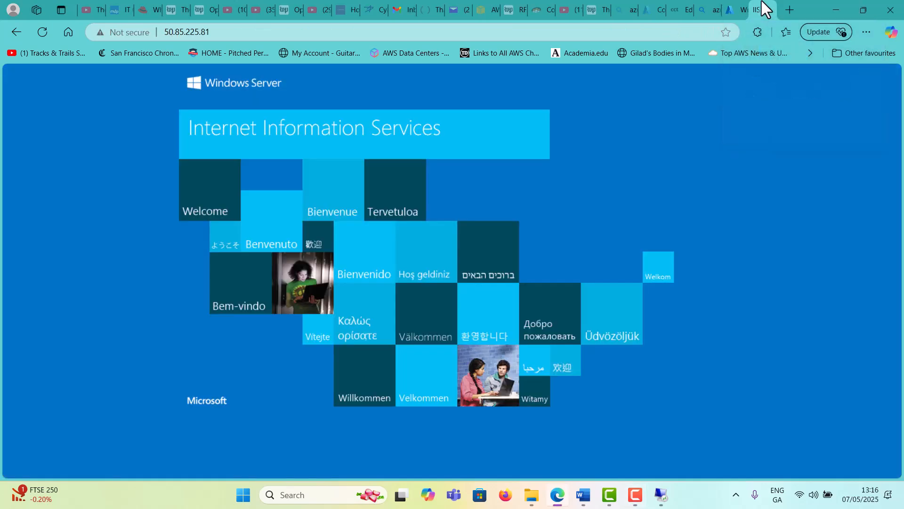
click(41, 32)
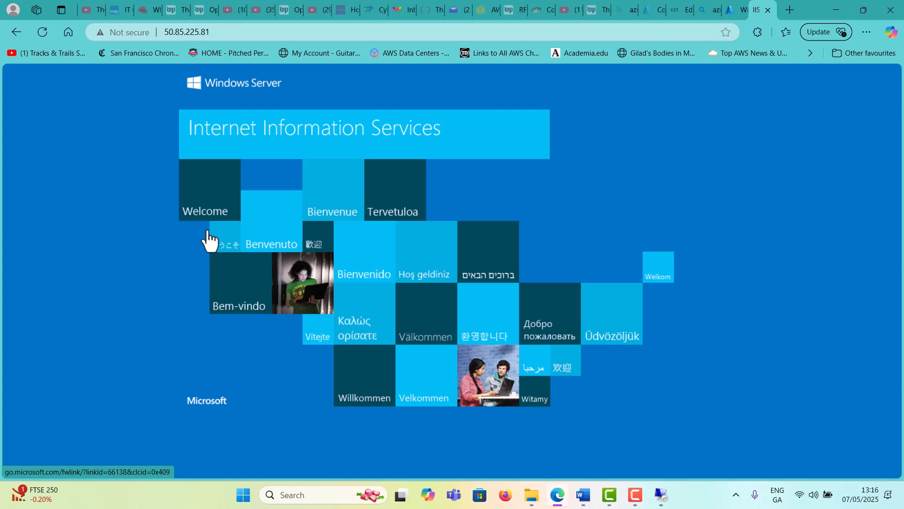
click(733, 9)
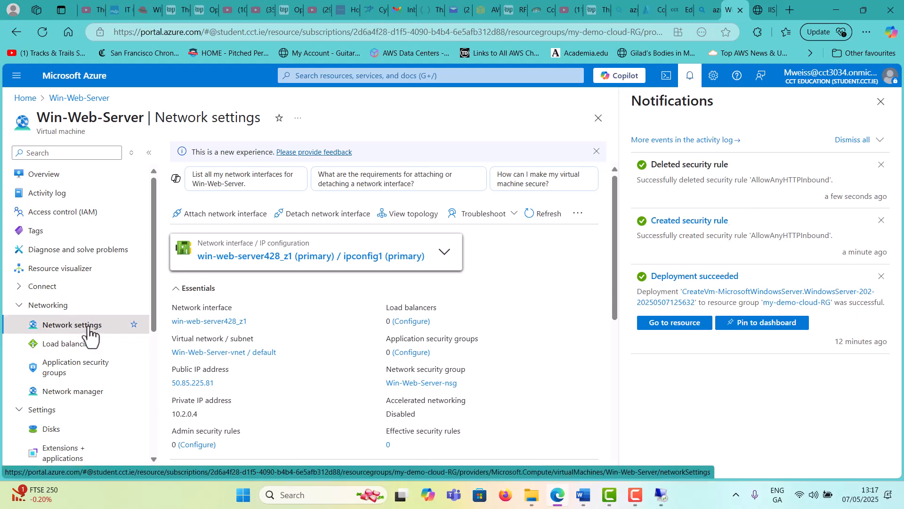
Confirm no HTTP rule remains among the inbound rules, then view the IIS welcome page again
click(880, 102)
scroll(817, 221, down, 5)
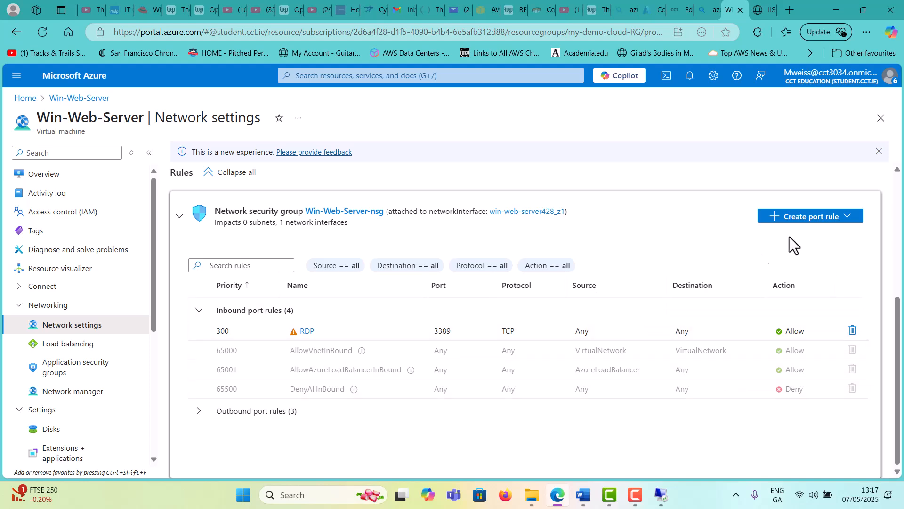
click(760, 10)
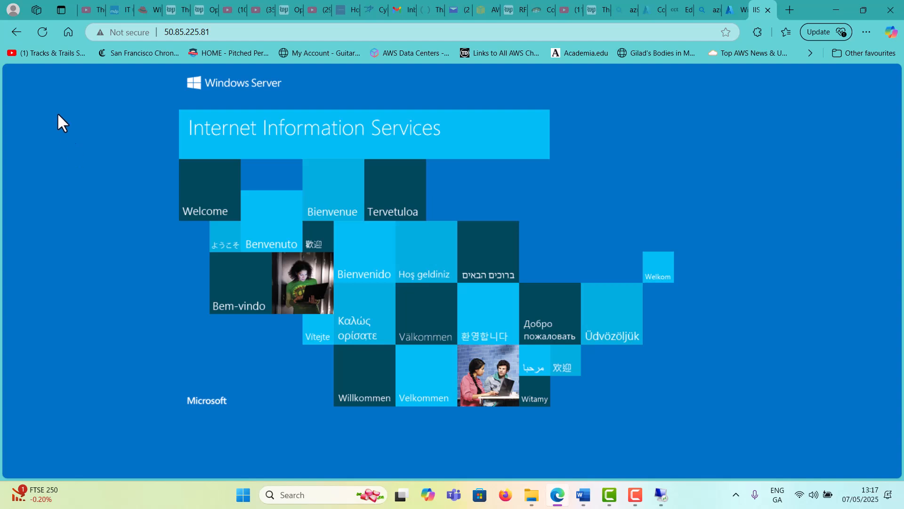
click(44, 35)
click(43, 30)
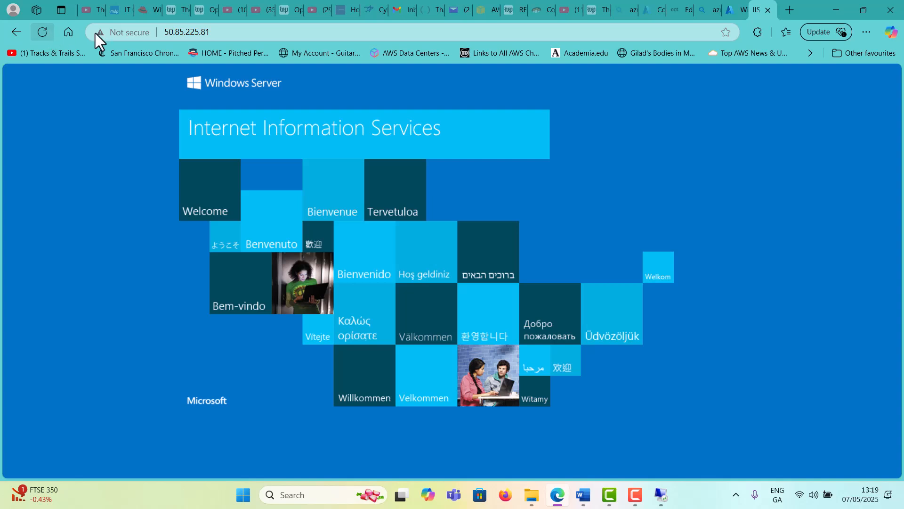
Copy the address 50.85.225.81, load the IIS welcome page in a new tab, then return to Azure
drag(221, 32, 169, 36)
right_click(169, 36)
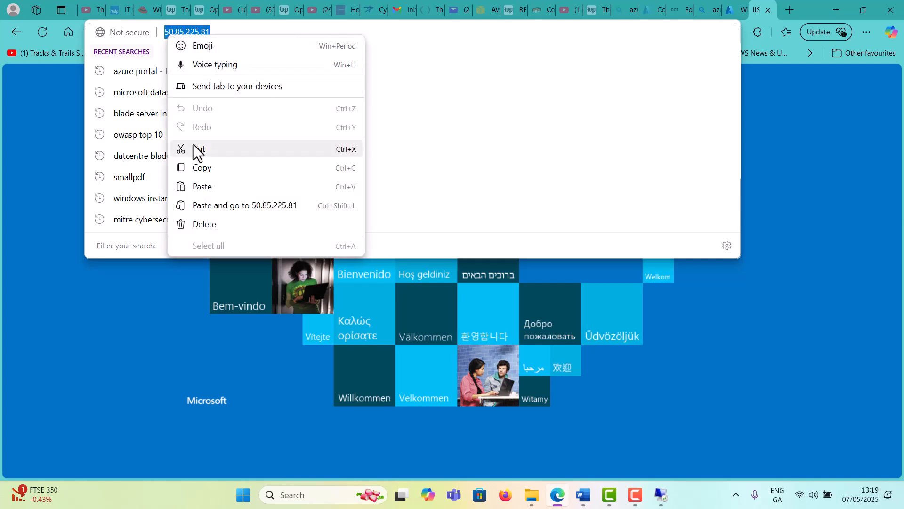
click(211, 168)
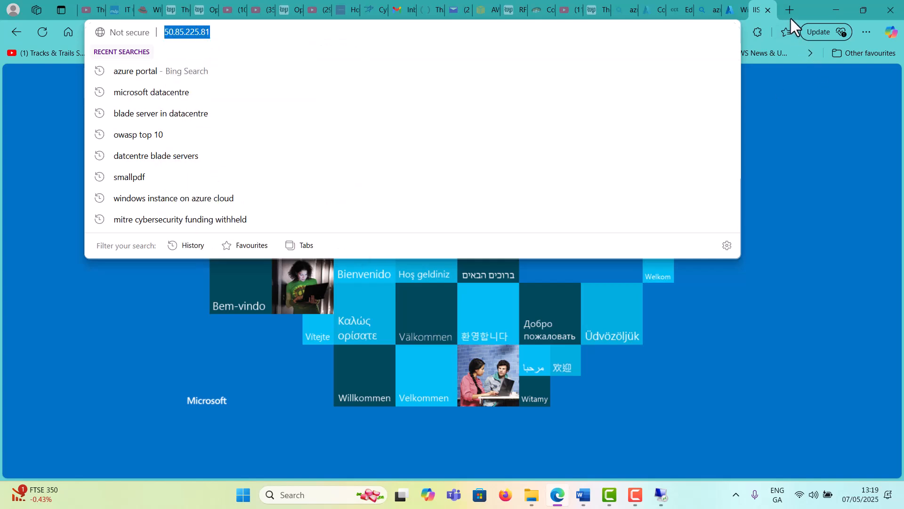
click(791, 10)
key(ctrl+v)
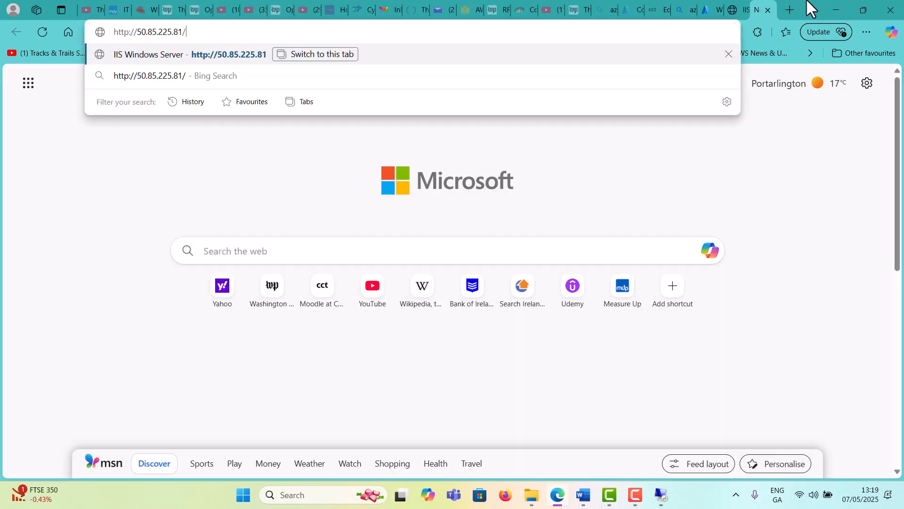
key(Return)
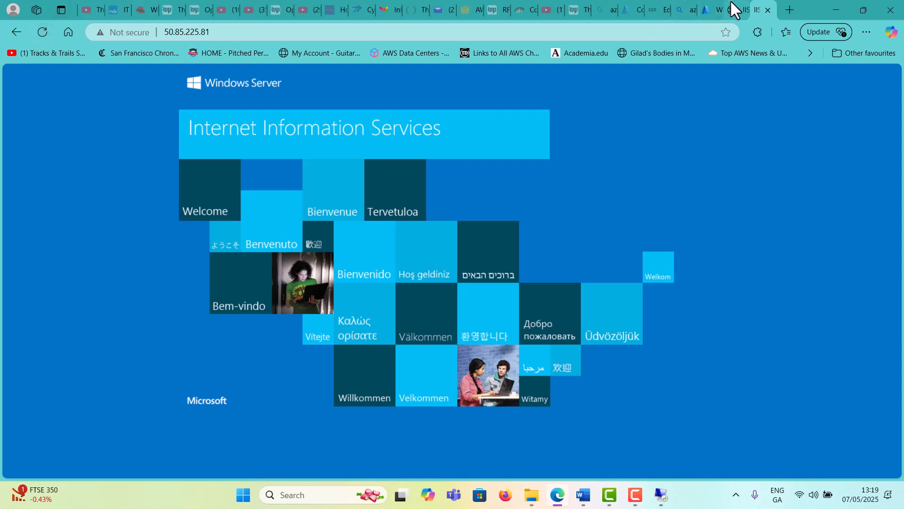
click(716, 7)
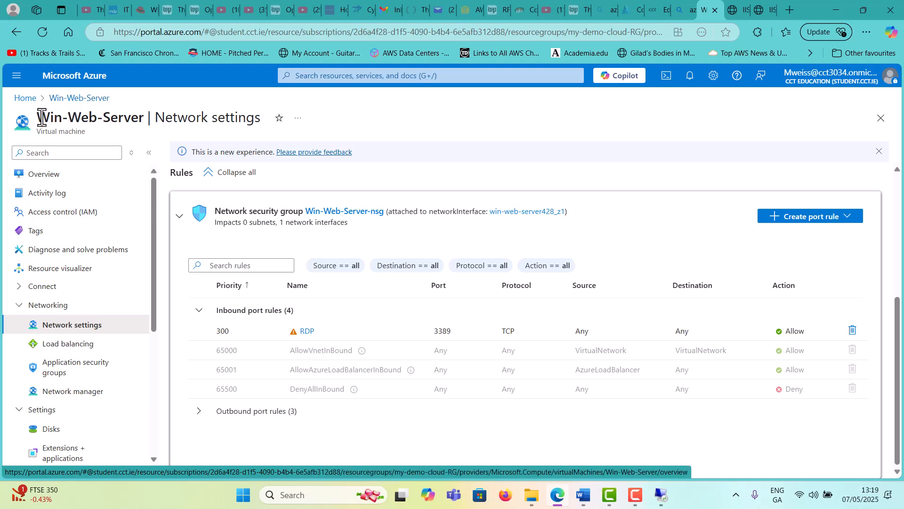
Go to the Virtual machines list, select Win-Web-Server and refresh the list
click(24, 98)
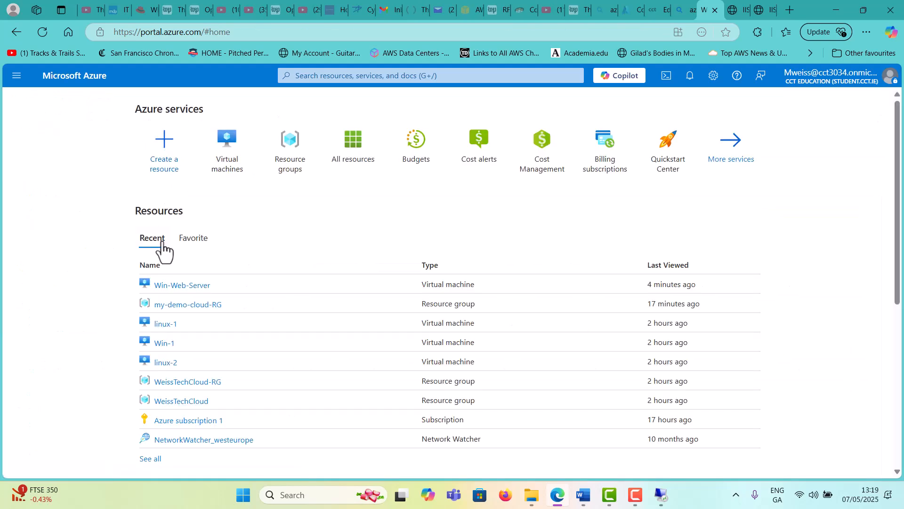
click(235, 143)
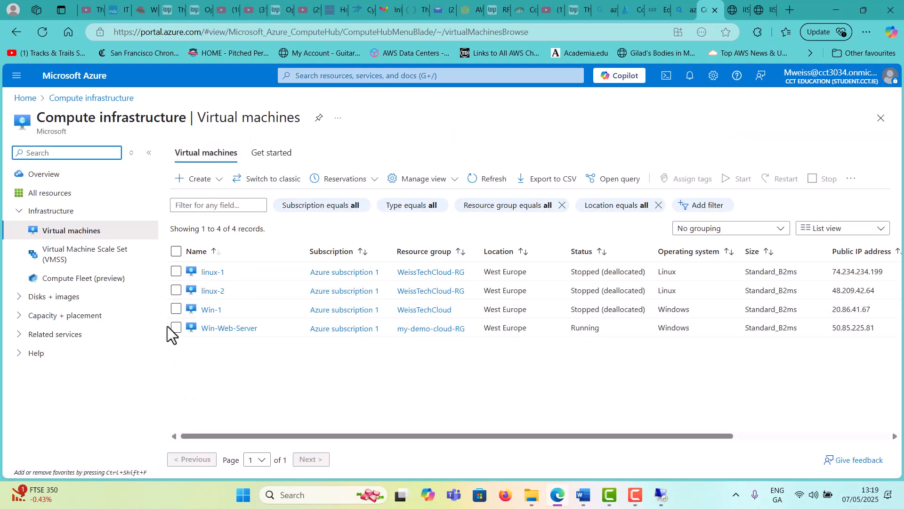
click(175, 328)
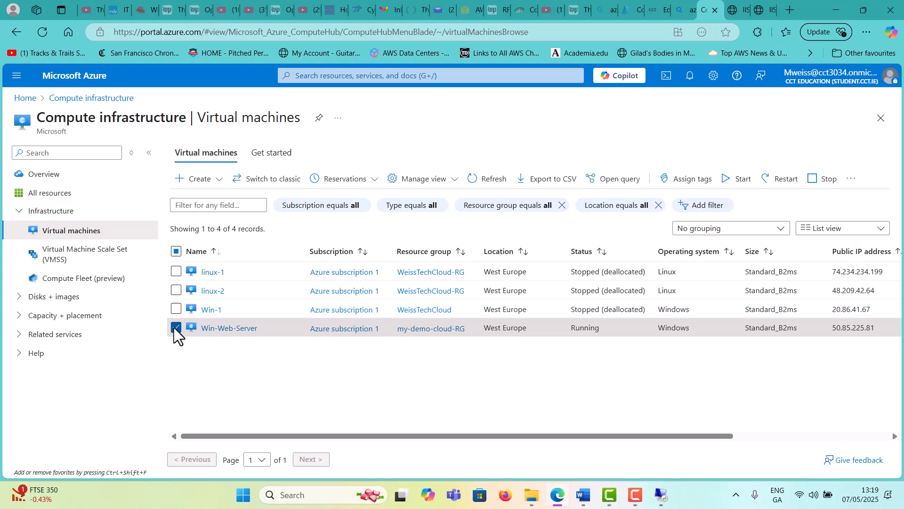
click(474, 179)
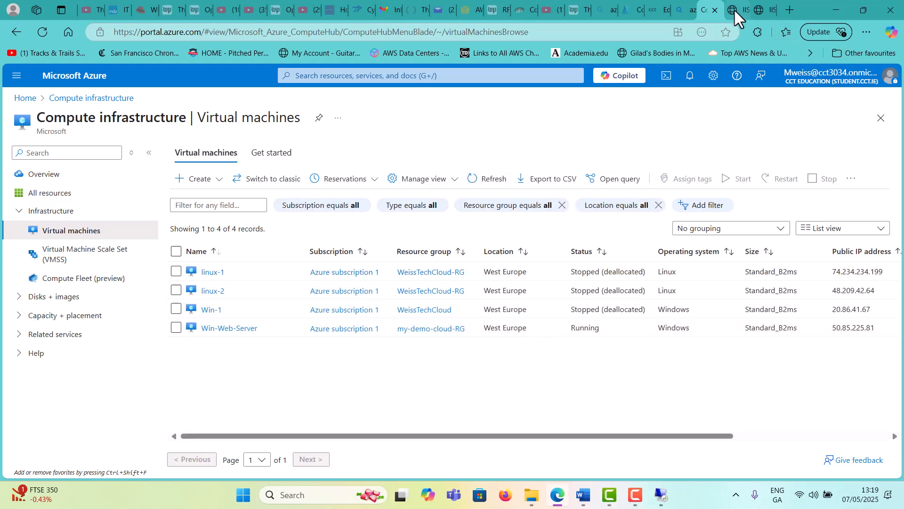
Reload the IIS welcome page at 50.85.225.81, then return to the Azure tab
click(736, 10)
click(44, 35)
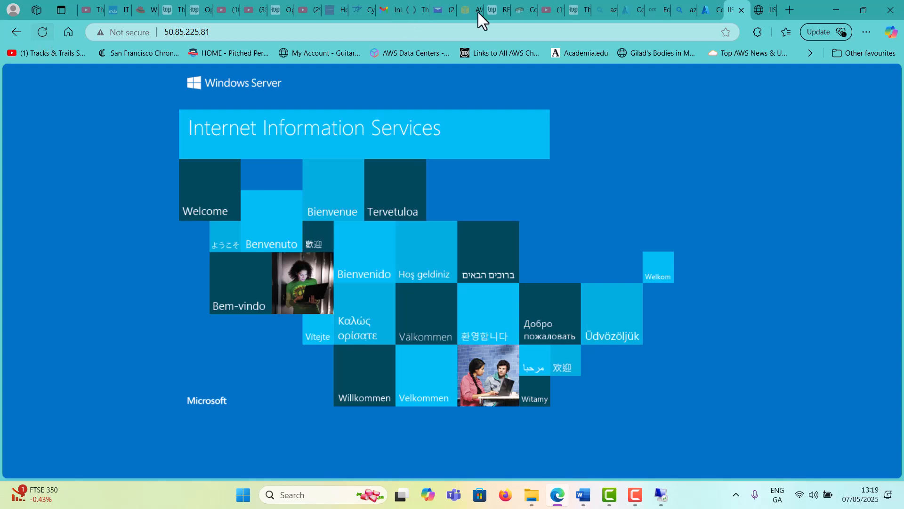
click(713, 9)
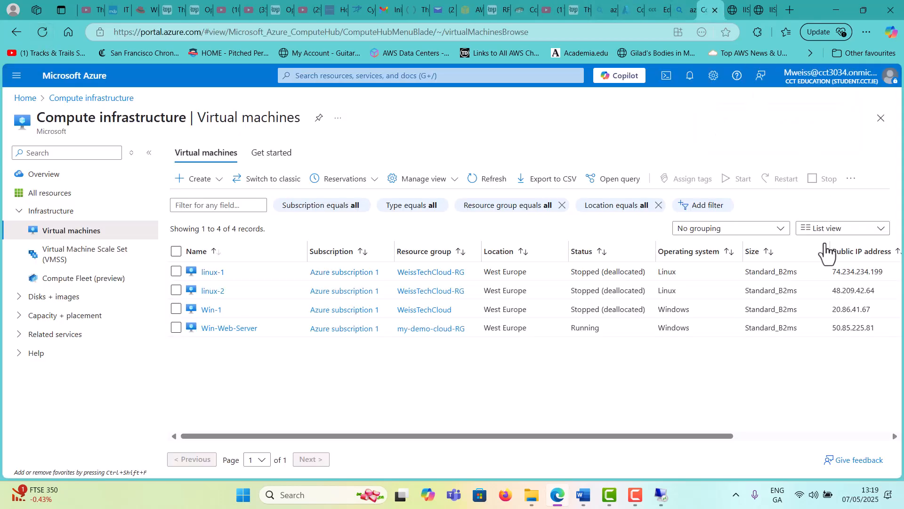
Open Win-Web-Server's network settings and review its inbound port rules
click(240, 330)
scroll(778, 251, down, 5)
scroll(777, 251, down, 15)
scroll(779, 344, down, 9)
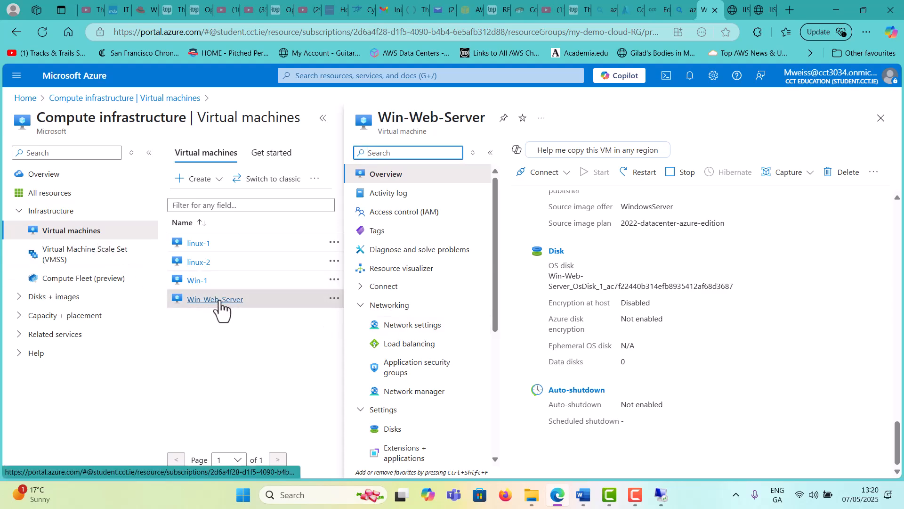
click(406, 327)
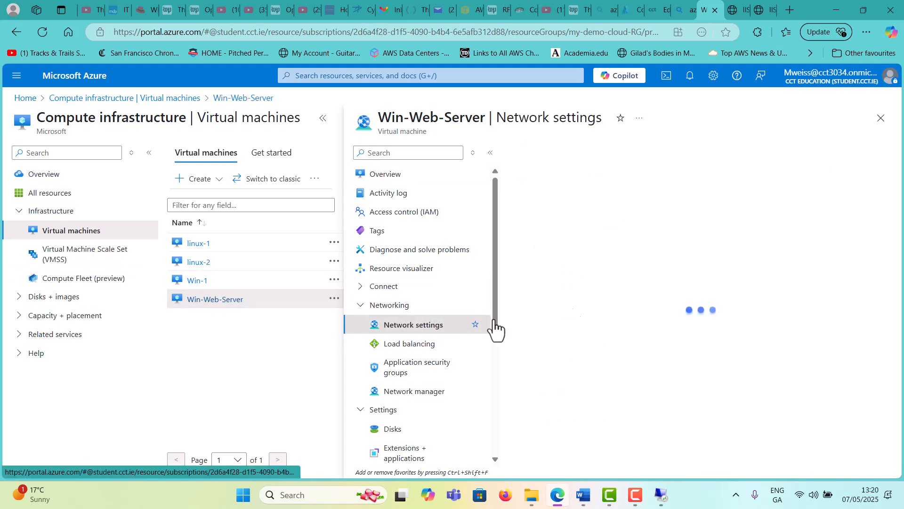
scroll(786, 301, down, 10)
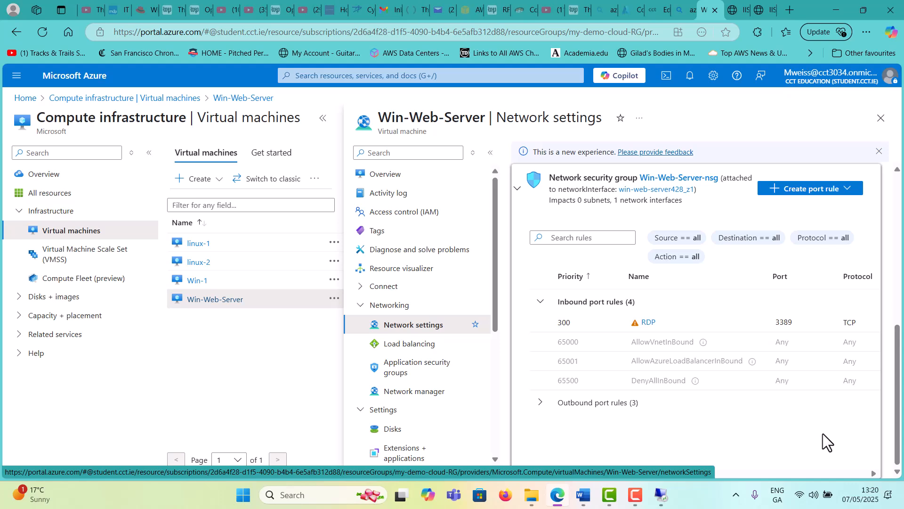
drag(704, 474, 606, 462)
Reload the page at 50.85.225.81 until it fails with a connection timed-out error
click(736, 7)
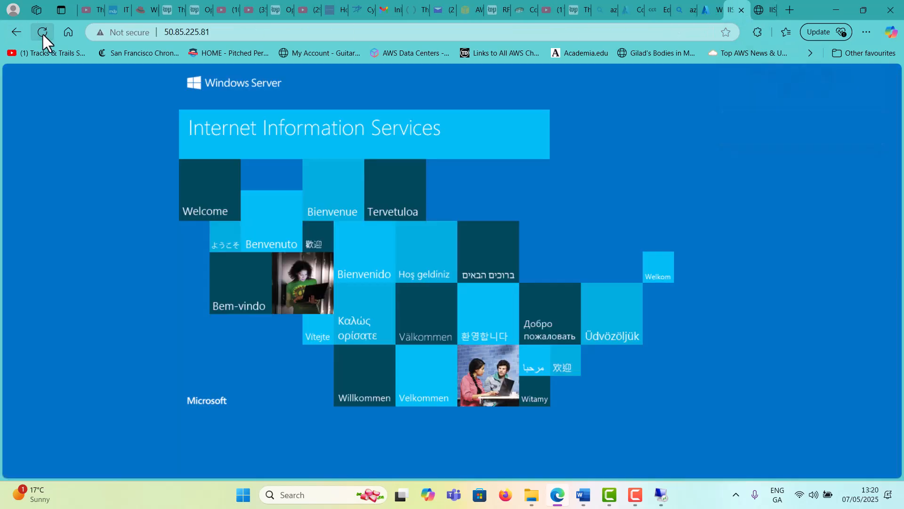
click(769, 7)
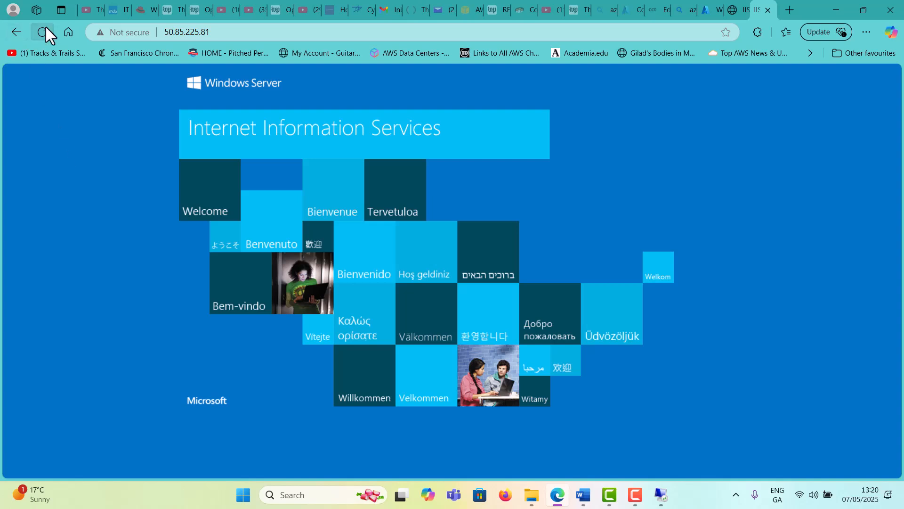
click(736, 5)
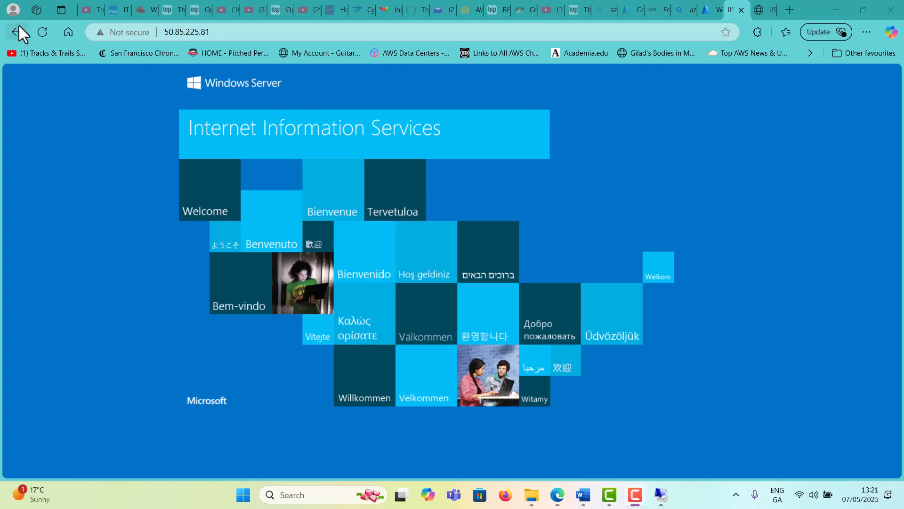
click(50, 31)
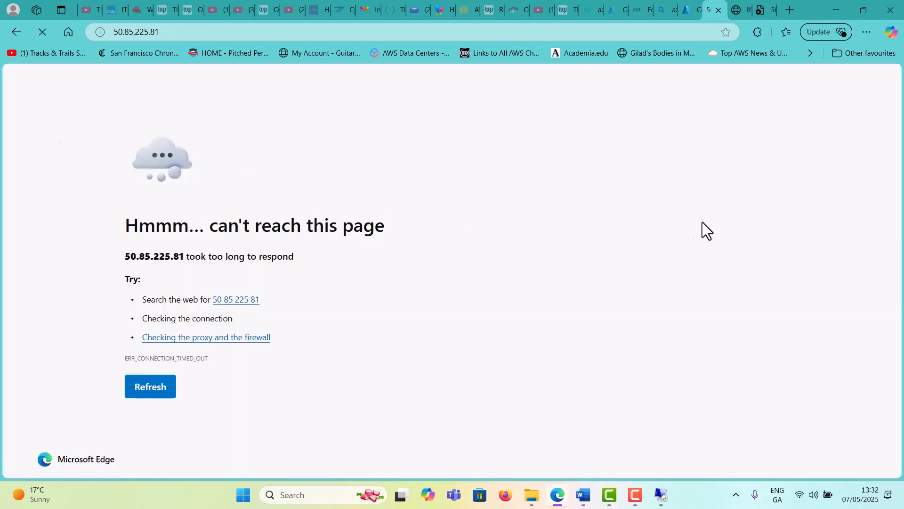
Stop the Win-Web-Server VM from the list and dismiss the remote desktop session-ended notice
click(691, 5)
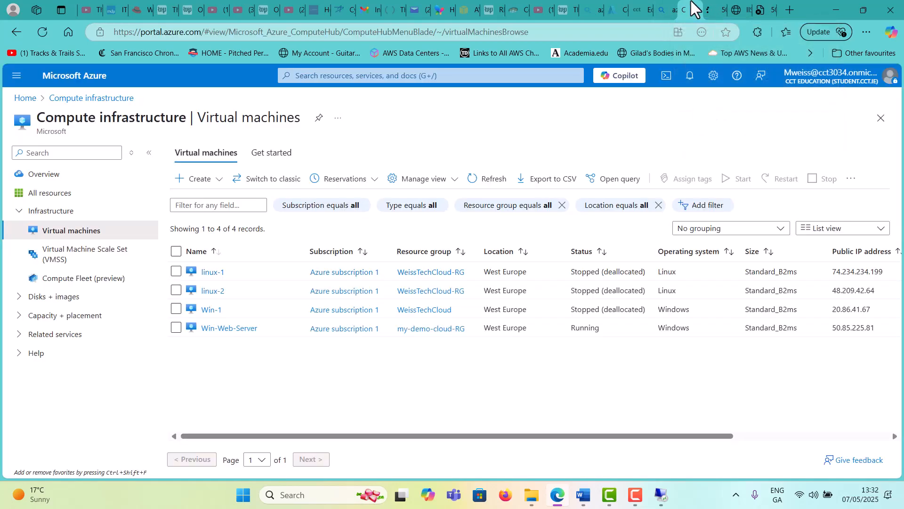
click(177, 327)
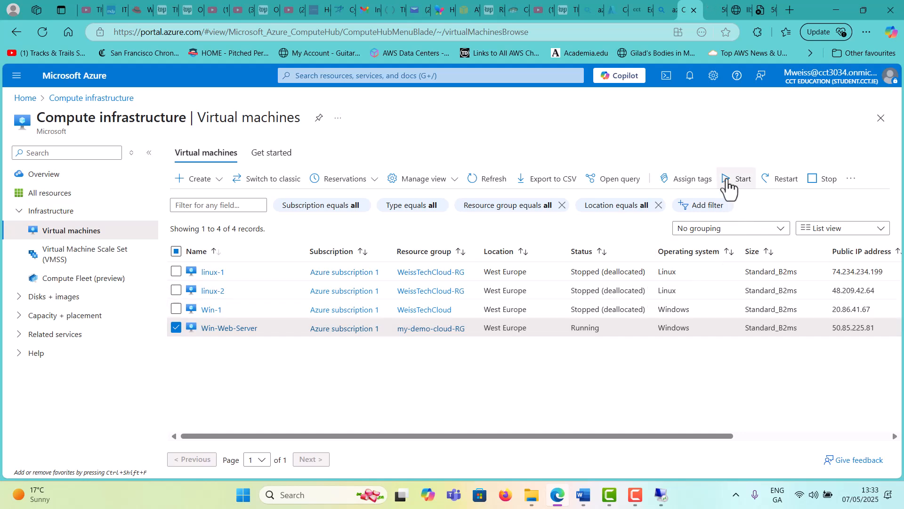
click(820, 181)
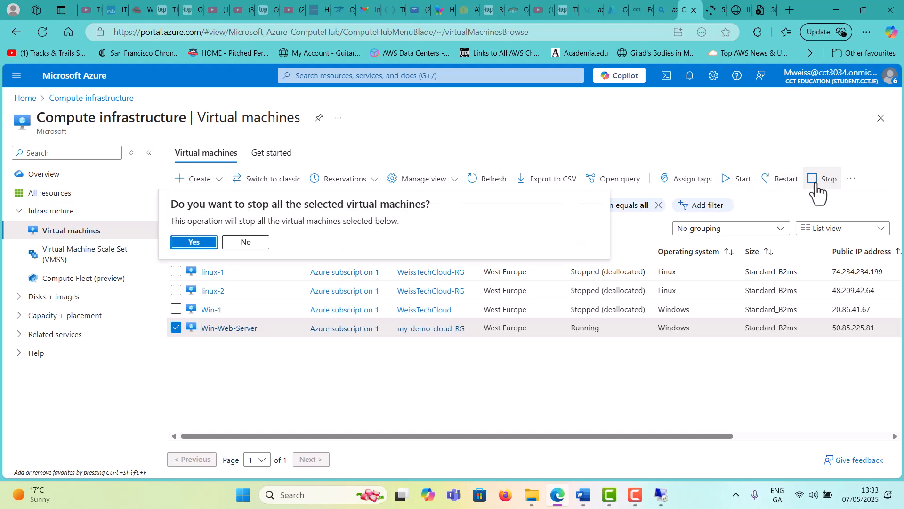
click(194, 242)
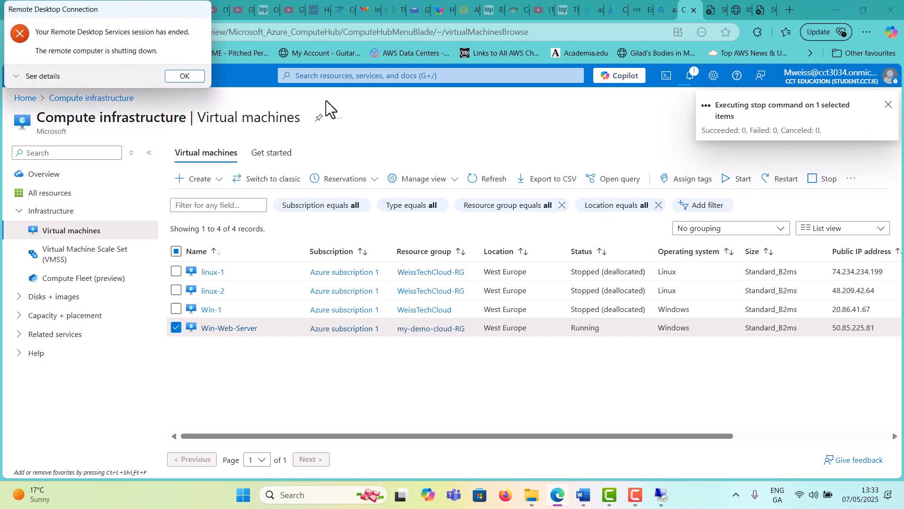
click(197, 79)
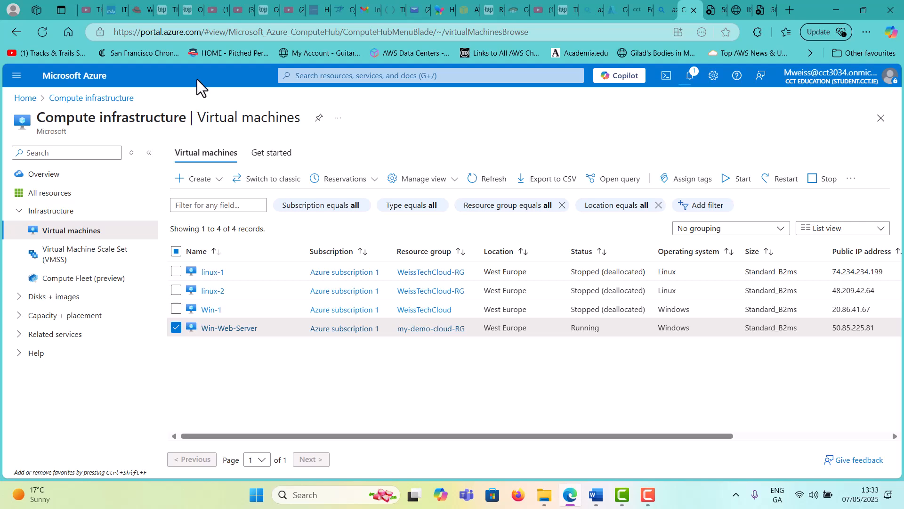
Open Win-Web-Server's details page from Home > Virtual machines
click(26, 97)
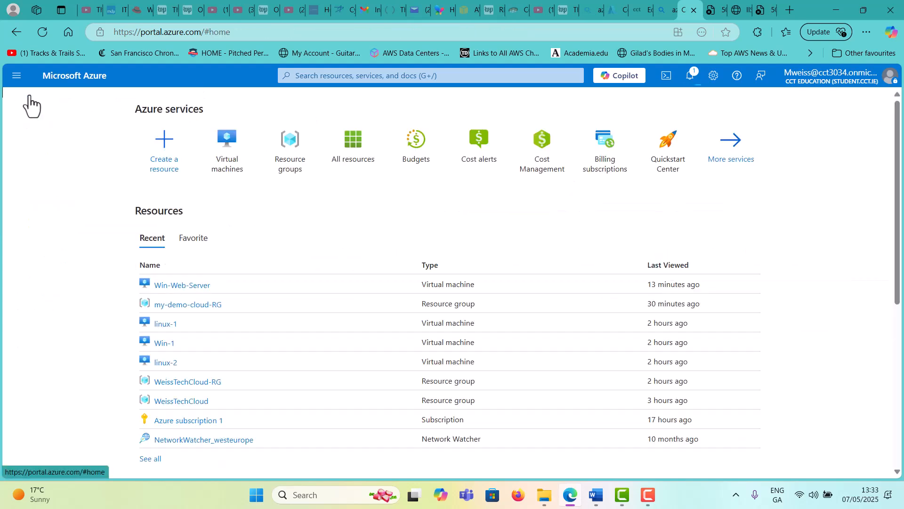
click(231, 140)
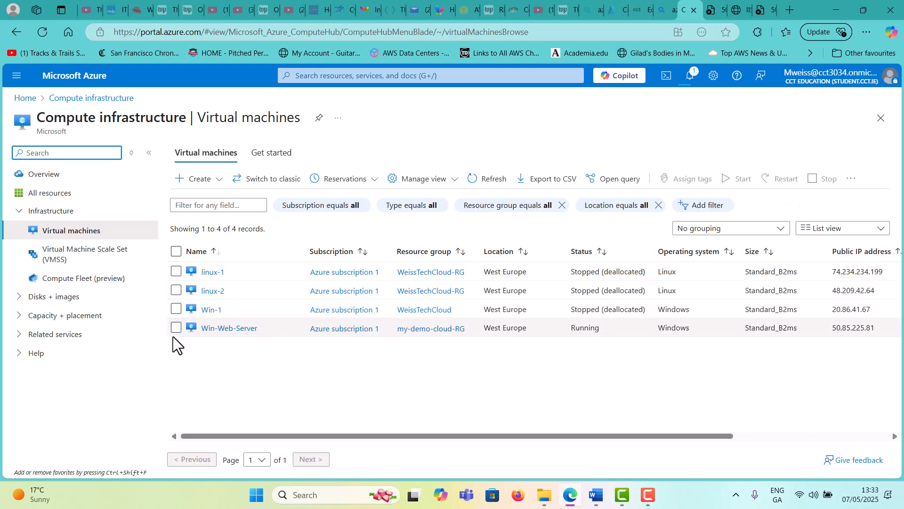
click(176, 330)
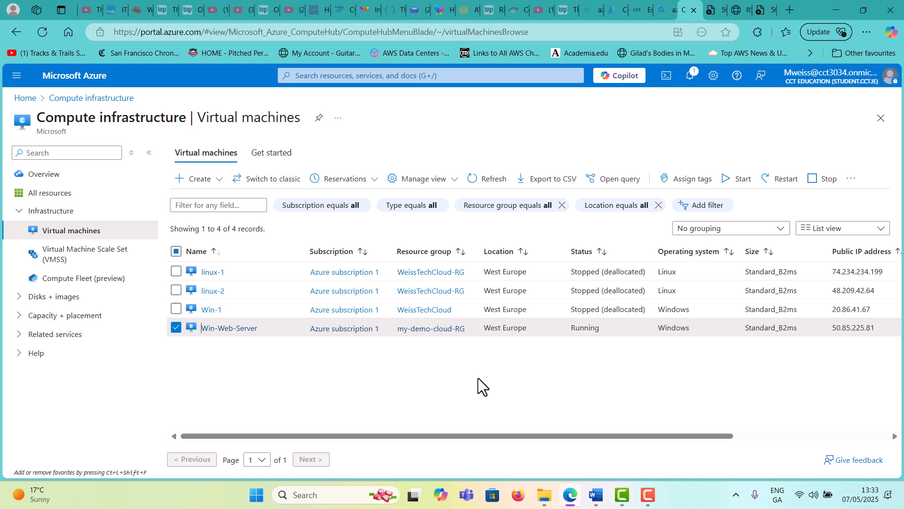
click(244, 332)
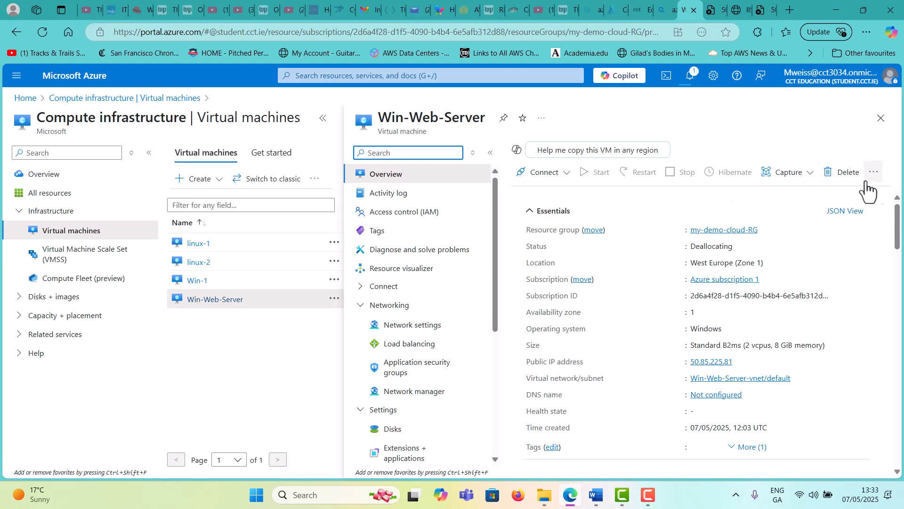
Delete Win-Web-Server with its OS disk, network interface and public IP, and confirm it in notifications
click(838, 181)
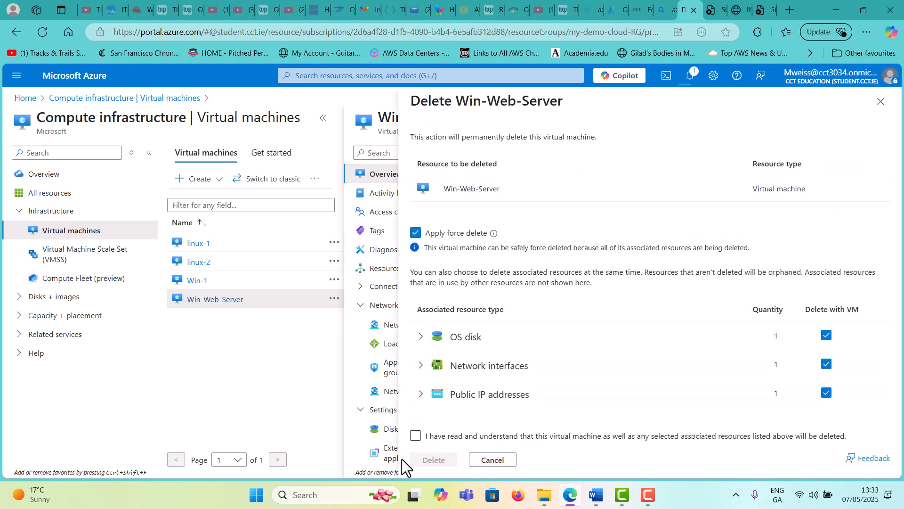
click(415, 439)
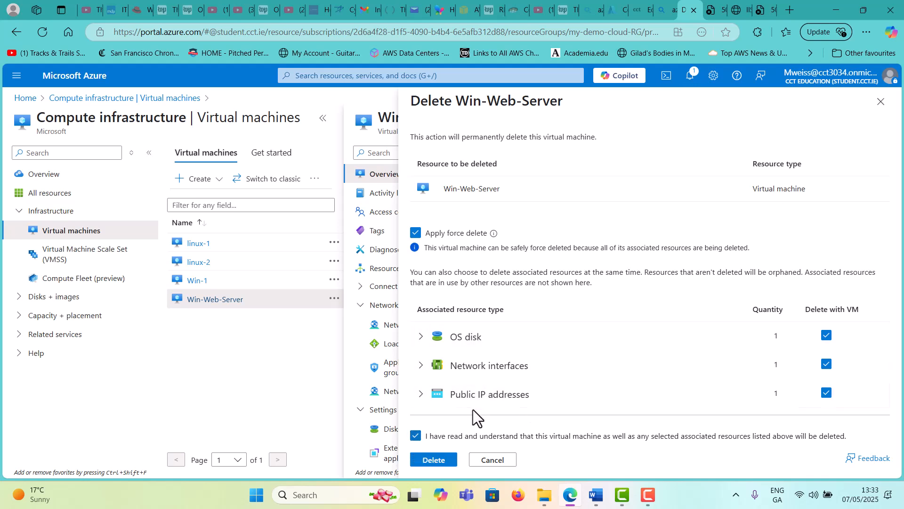
click(433, 460)
click(434, 460)
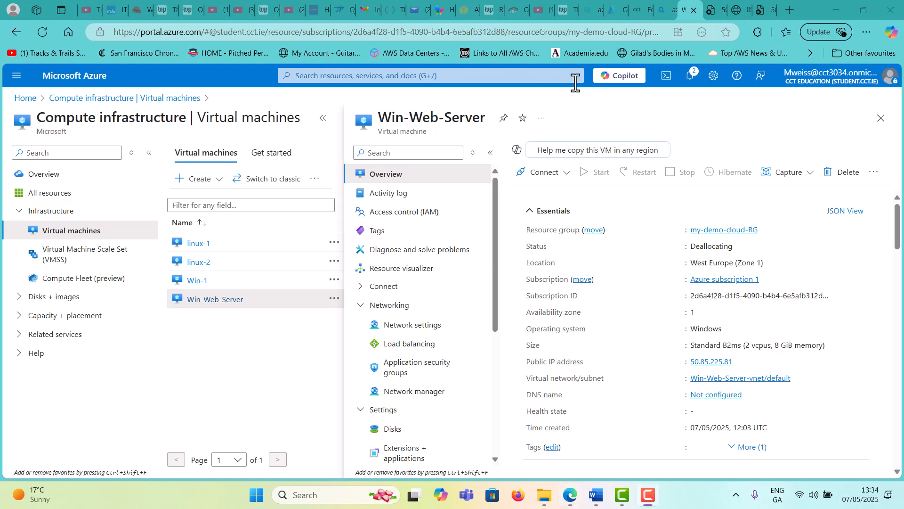
click(688, 76)
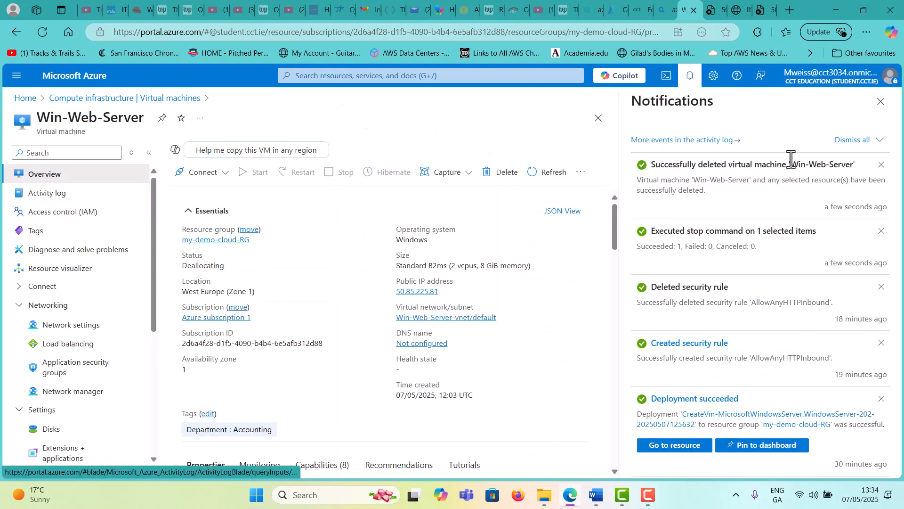